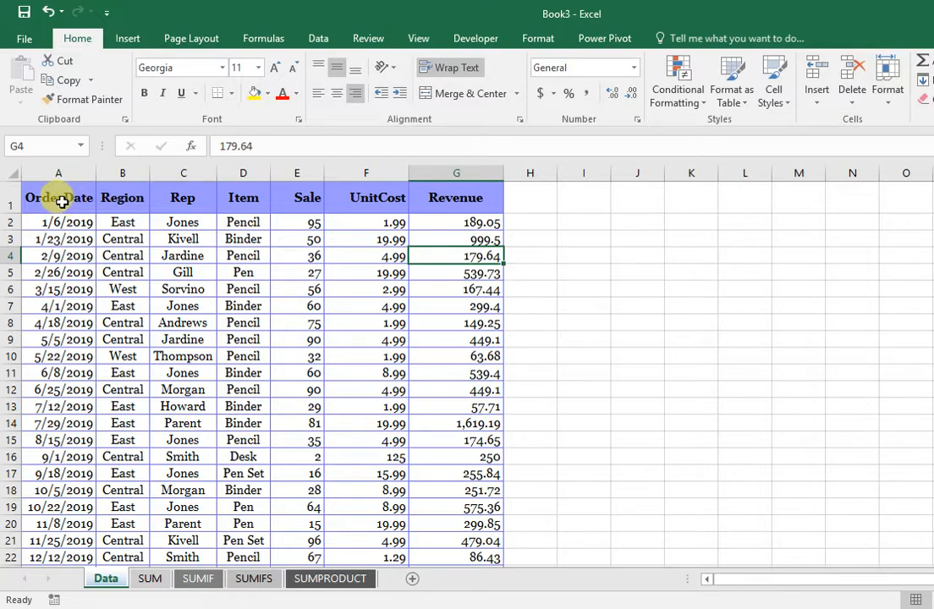
- Turn on filters for the Data sheet's header row and examine the years and months offered in the OrderDate filter
{"action": "left_click", "coordinate": [62, 202]}
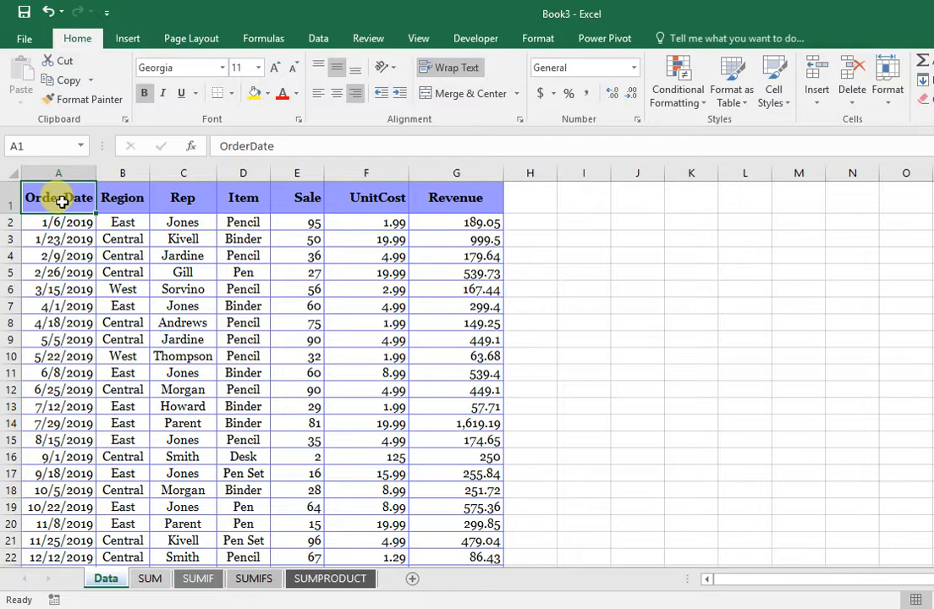
{"action": "key", "text": "ctrl+shift+l"}
{"action": "left_click", "coordinate": [88, 204]}
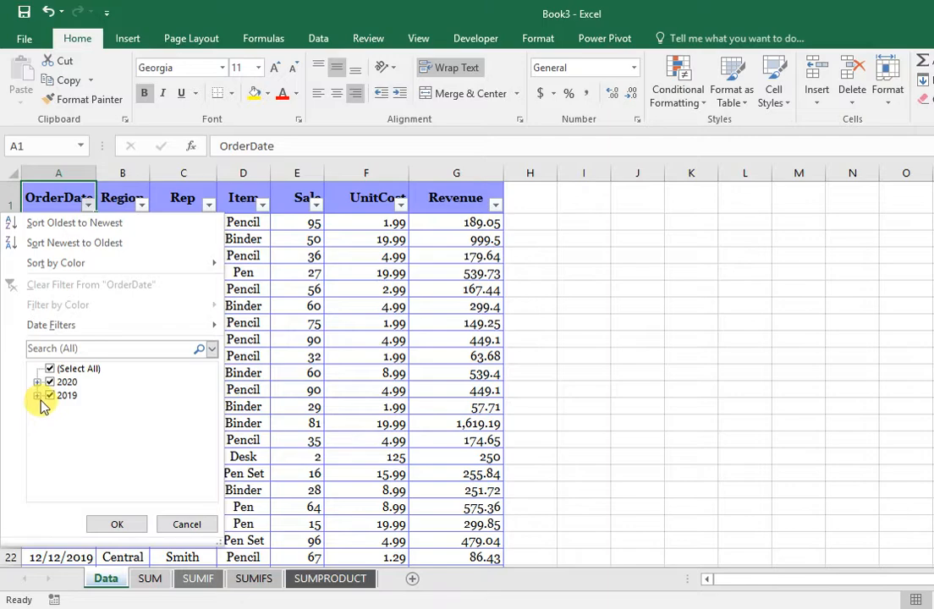
{"action": "left_click", "coordinate": [37, 395]}
{"action": "left_click", "coordinate": [37, 370]}
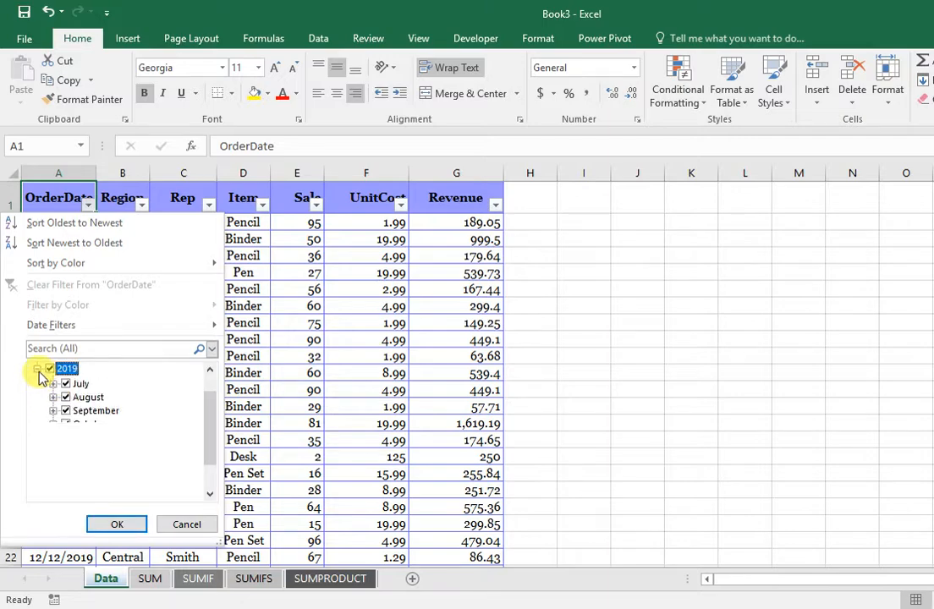
{"action": "left_click", "coordinate": [37, 383]}
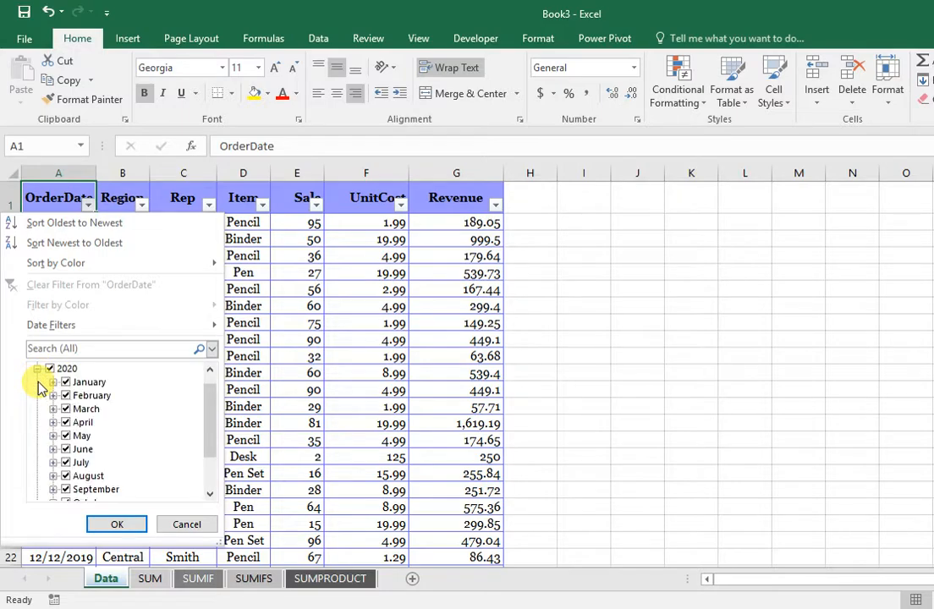
{"action": "scroll", "coordinate": [127, 469], "scroll_direction": "down", "scroll_amount": 2}
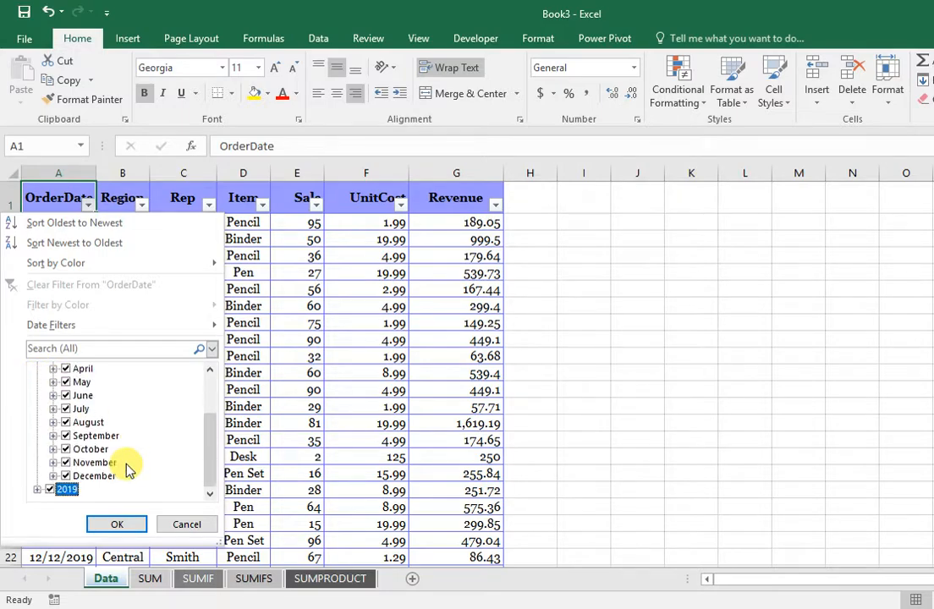
{"action": "scroll", "coordinate": [110, 427], "scroll_direction": "up", "scroll_amount": 1}
{"action": "scroll", "coordinate": [110, 427], "scroll_direction": "up", "scroll_amount": 1}
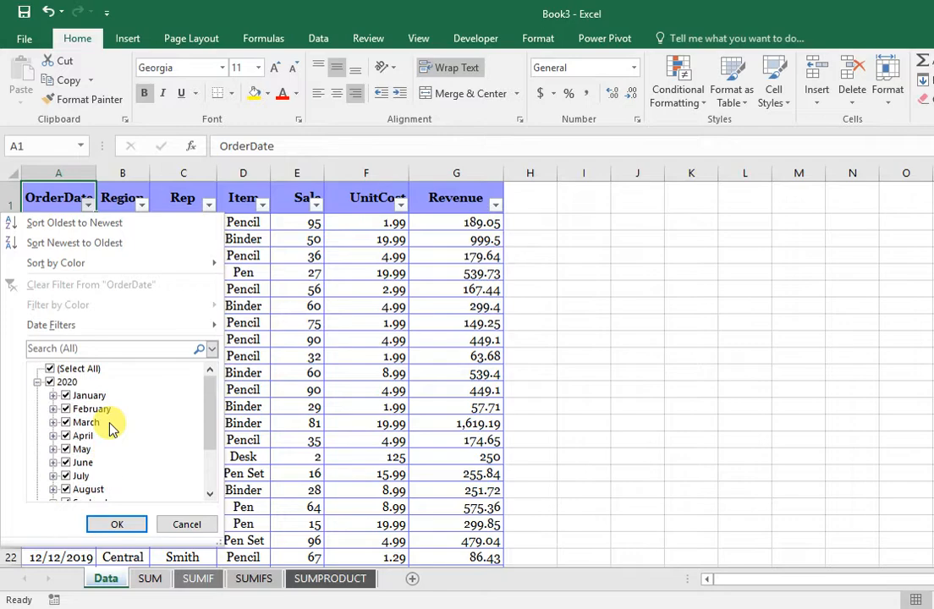
{"action": "left_click", "coordinate": [38, 382]}
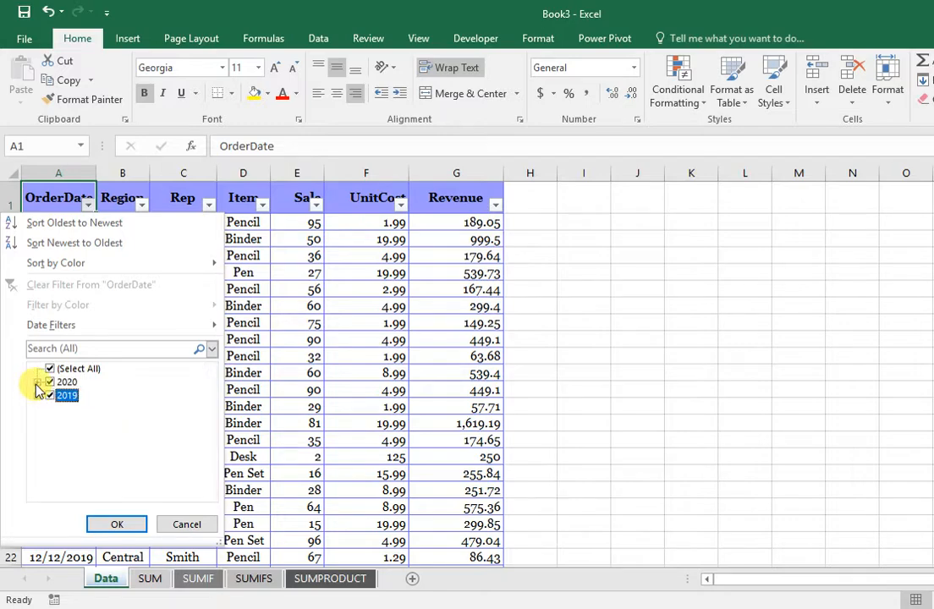
{"action": "left_click", "coordinate": [118, 526]}
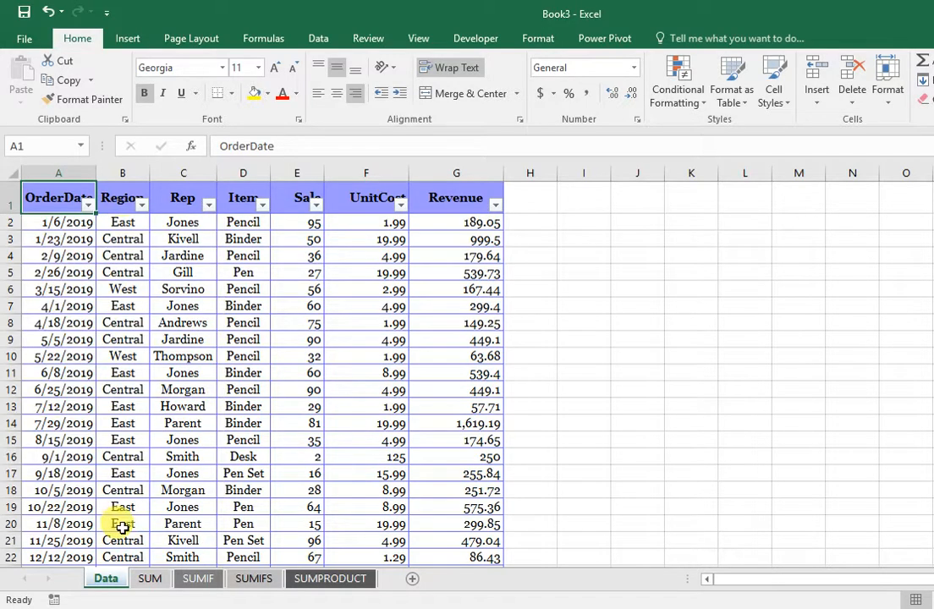
- Examine the filter values available for the Region, Rep, Item and Sale columns without applying any filter
{"action": "left_click", "coordinate": [142, 205]}
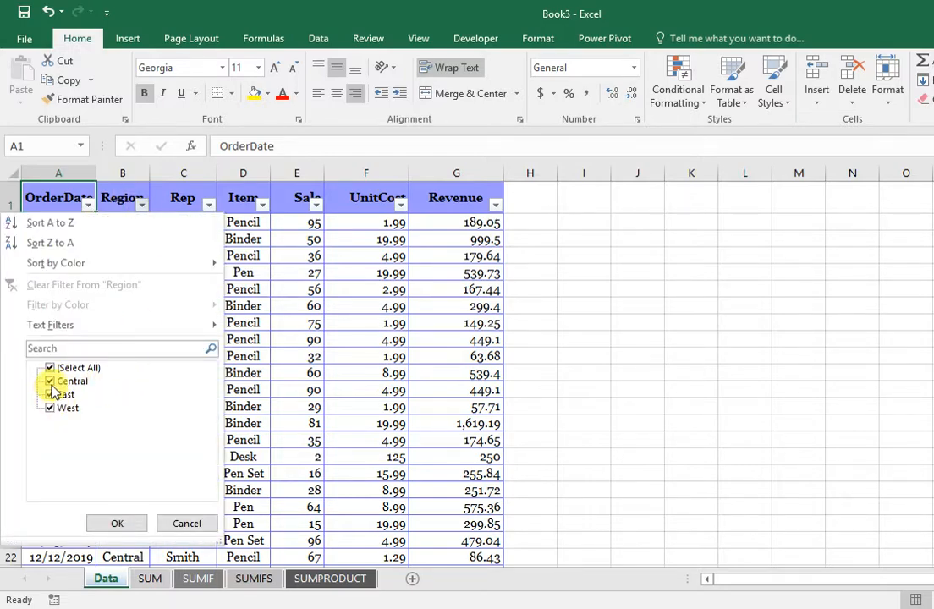
{"action": "left_click", "coordinate": [259, 385]}
{"action": "left_click", "coordinate": [208, 204]}
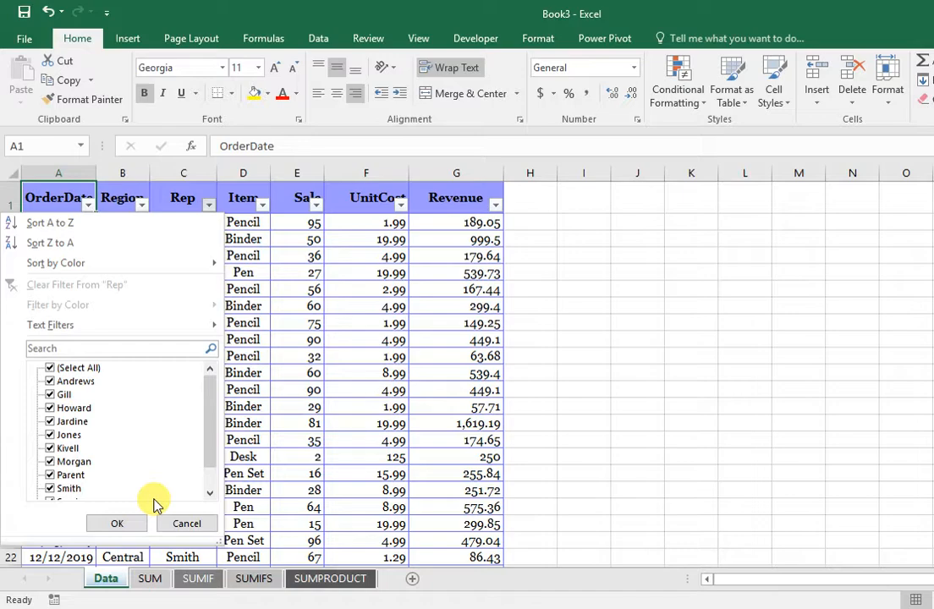
{"action": "left_click", "coordinate": [292, 289]}
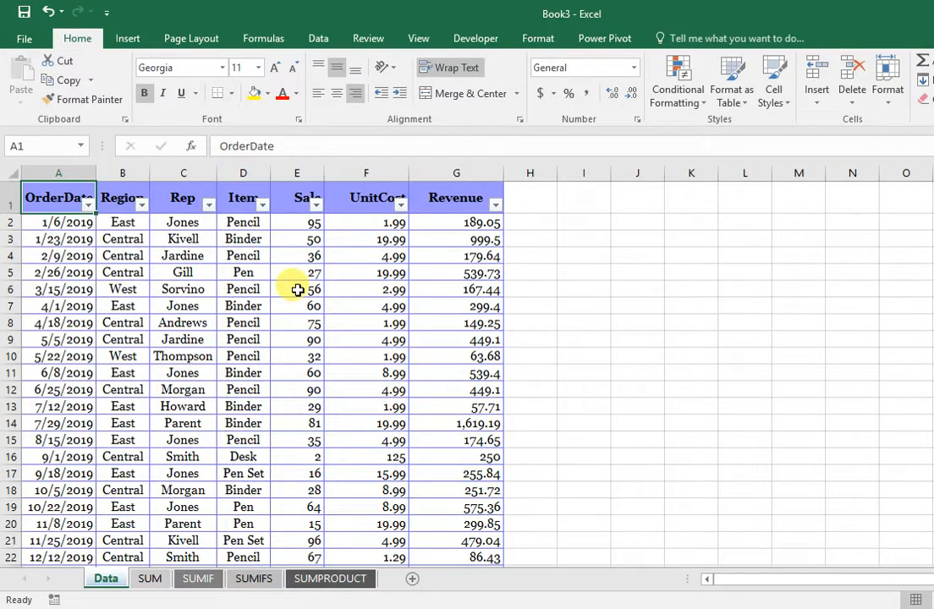
{"action": "left_click", "coordinate": [262, 207]}
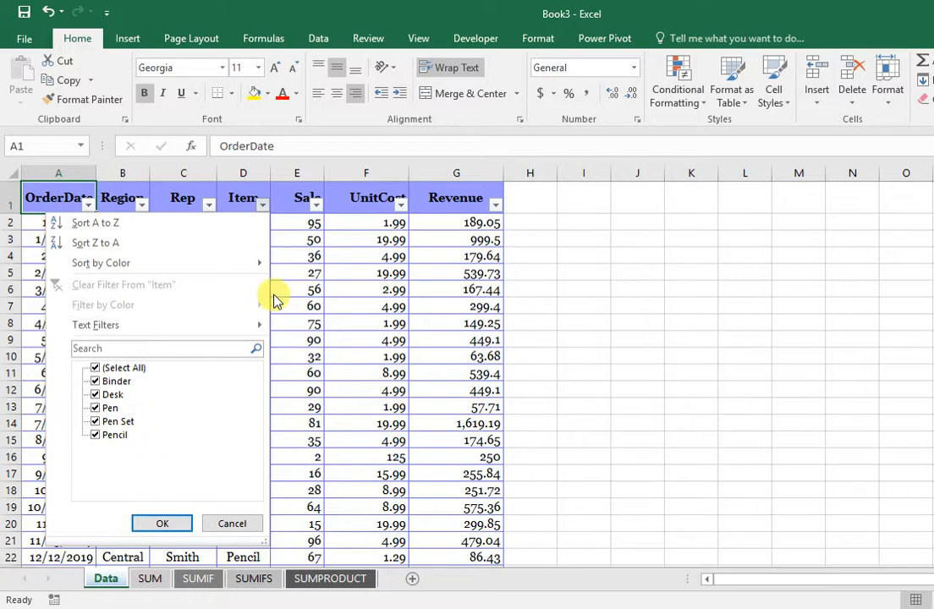
{"action": "left_click", "coordinate": [321, 243]}
{"action": "left_click", "coordinate": [315, 205]}
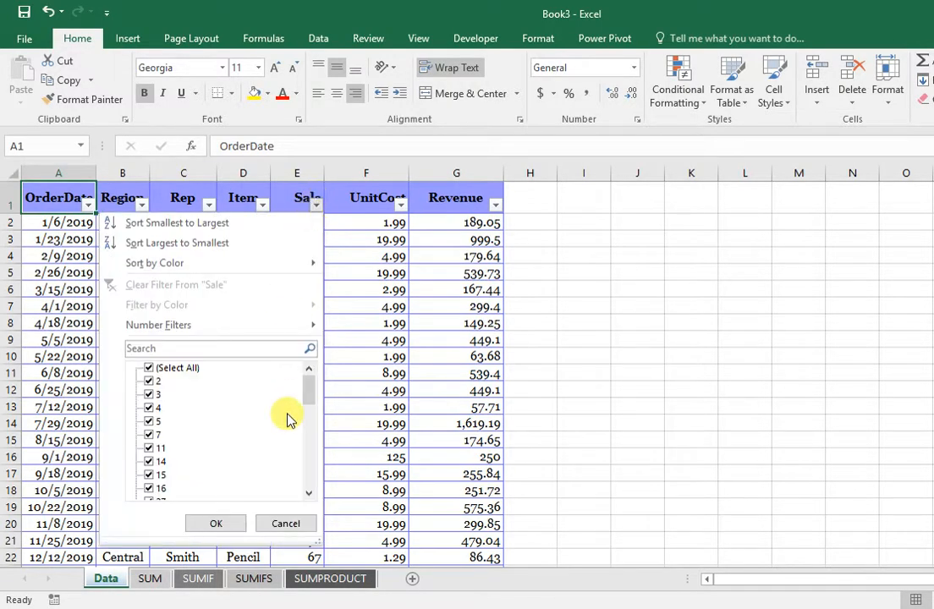
{"action": "left_click", "coordinate": [350, 224]}
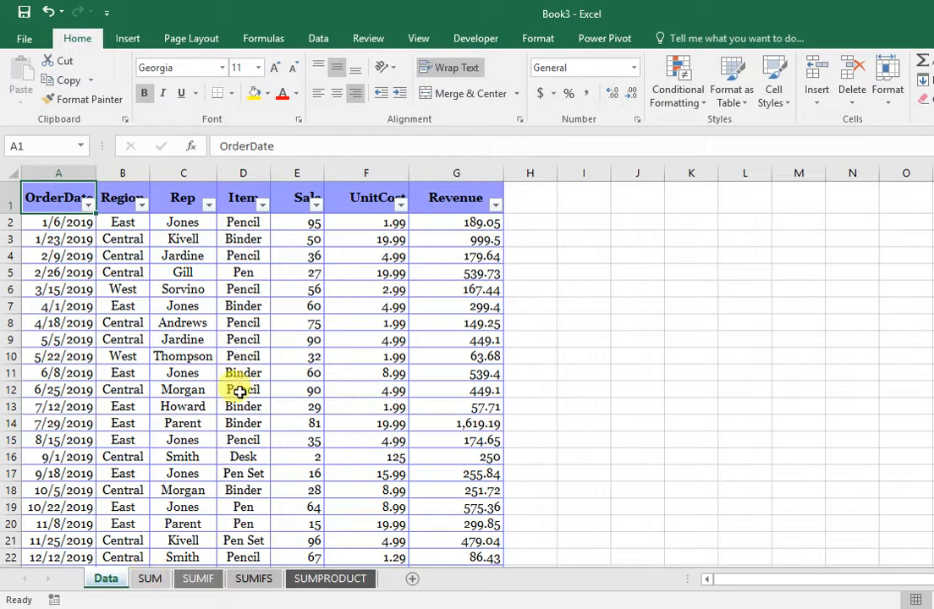
- Review the labels on the SUM sheet and the matching Sale and Revenue columns on the Data sheet
{"action": "left_click", "coordinate": [153, 580]}
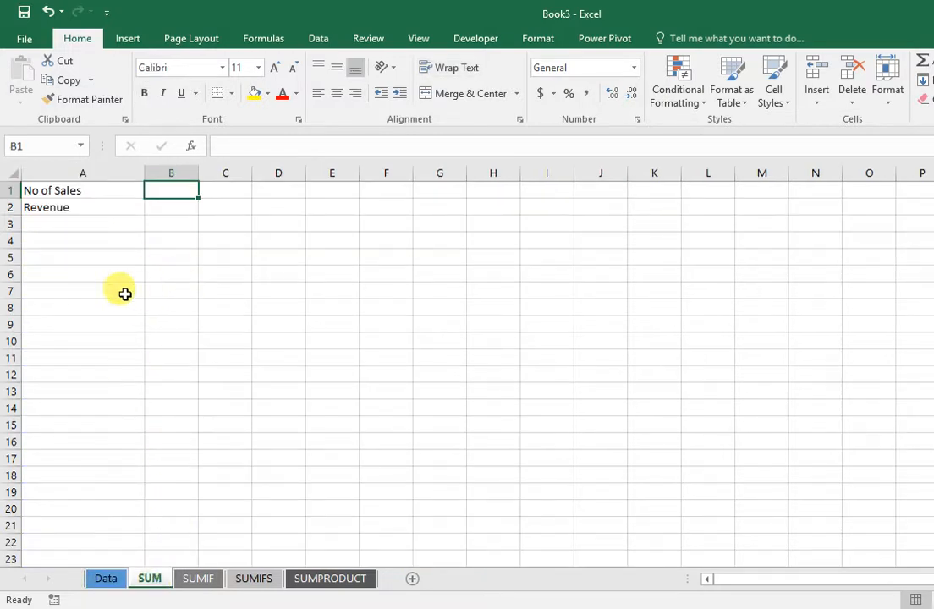
{"action": "left_click", "coordinate": [112, 580]}
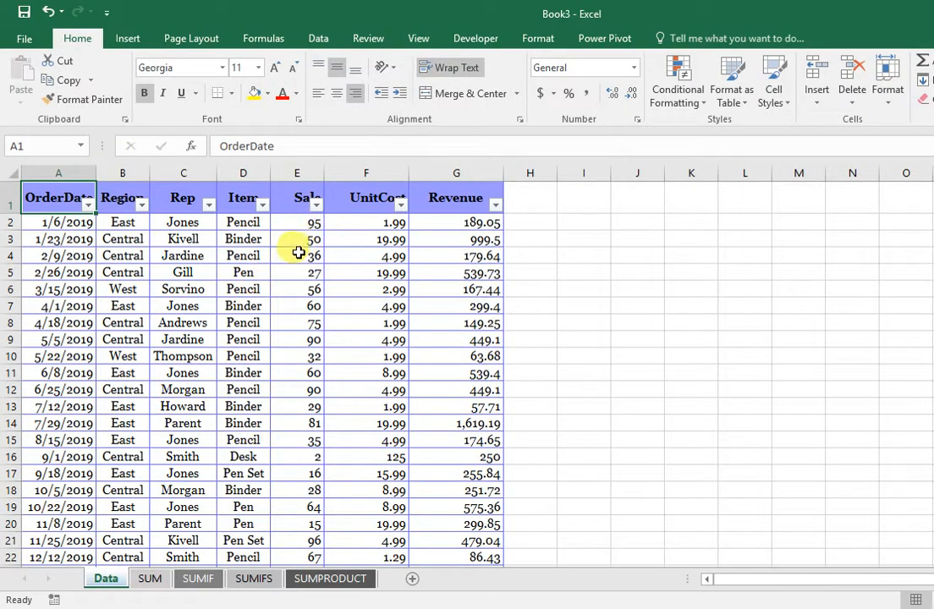
{"action": "left_click", "coordinate": [307, 171]}
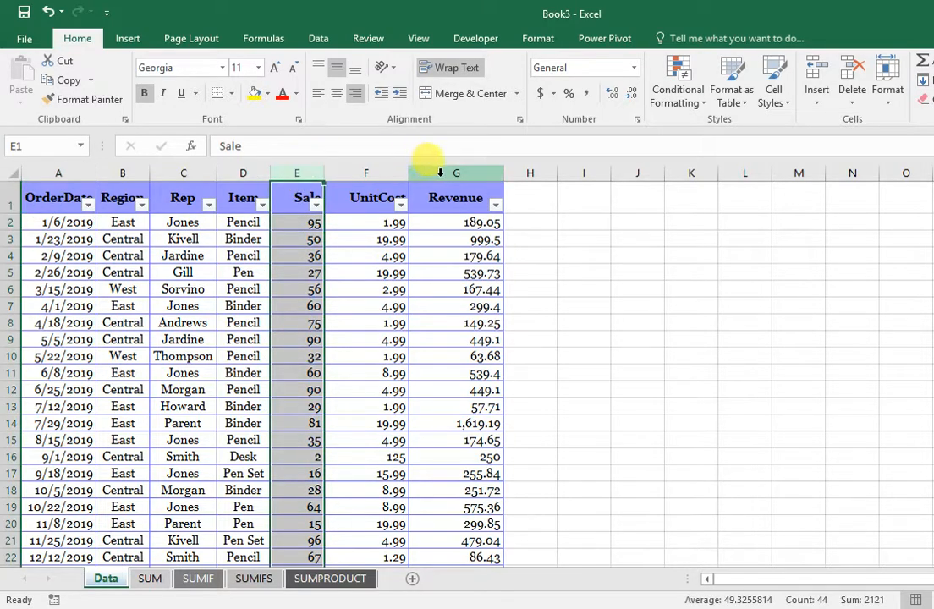
{"action": "left_click", "coordinate": [439, 173]}
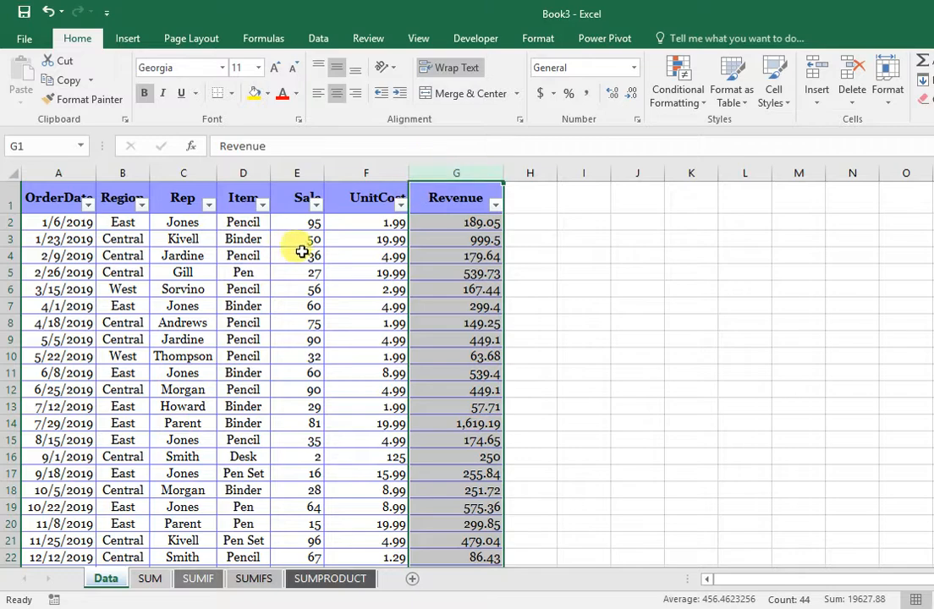
- On the SUM sheet, total the Sale column in B1 beside No of Sales with =SUM(Data!E2:E44)
{"action": "left_click", "coordinate": [148, 580]}
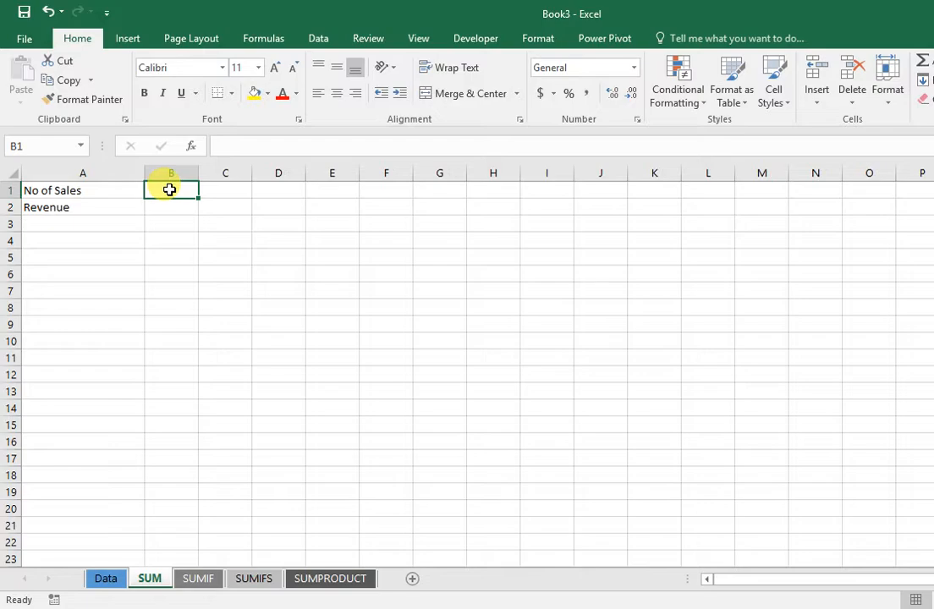
{"action": "type", "text": "="}
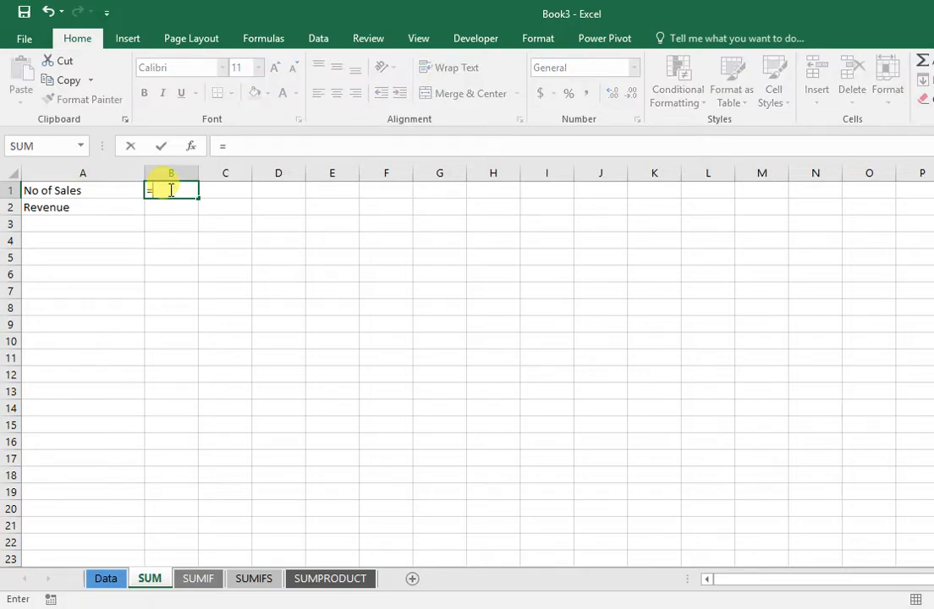
{"action": "type", "text": "su"}
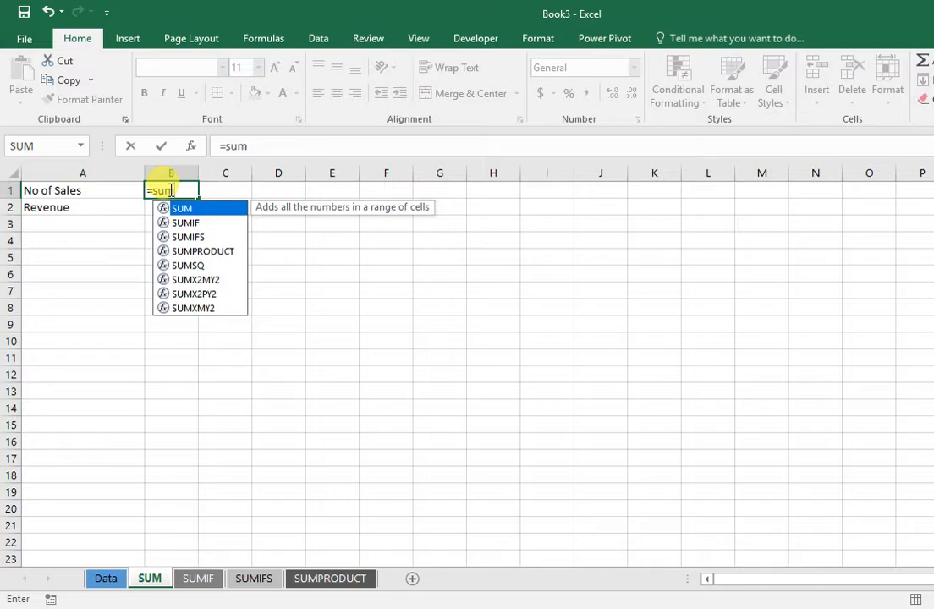
{"action": "type", "text": "m"}
{"action": "key", "text": "Tab"}
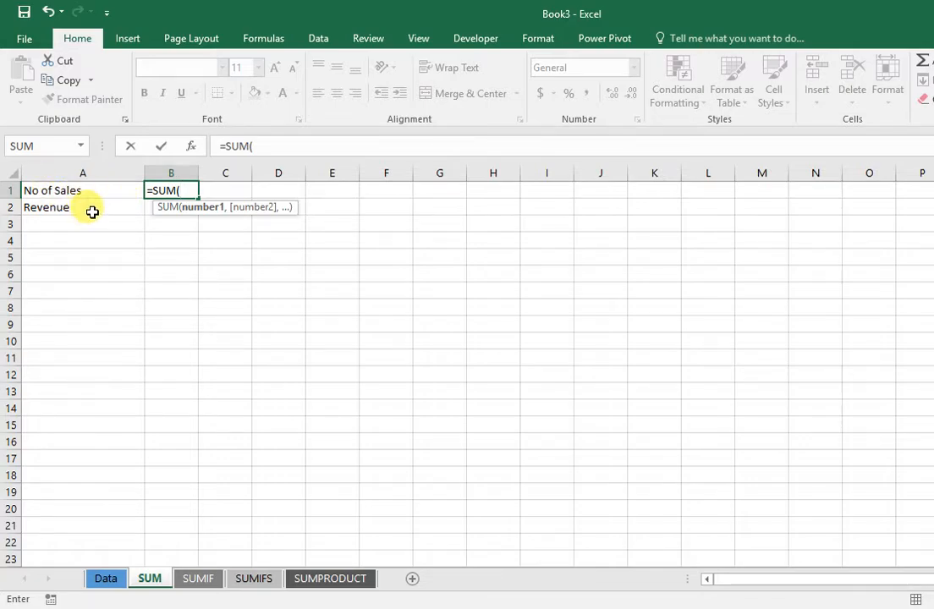
{"action": "left_click", "coordinate": [104, 579]}
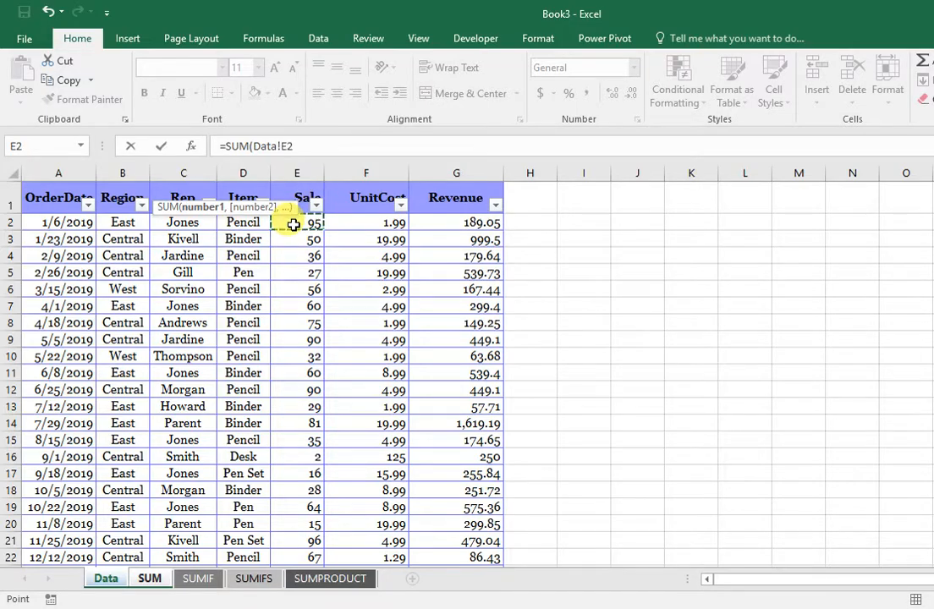
{"action": "key", "text": "ctrl+shift+Down"}
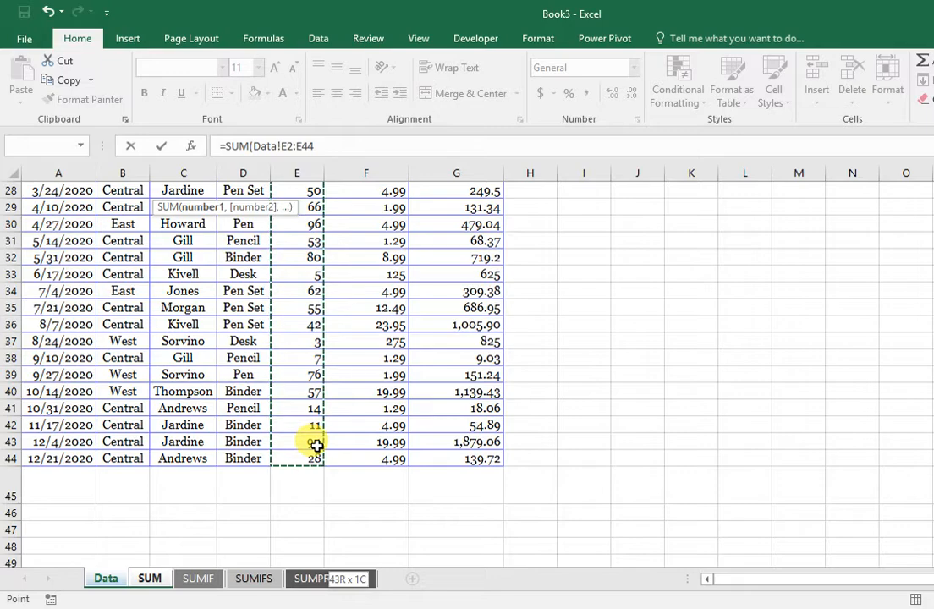
{"action": "type", "text": ")"}
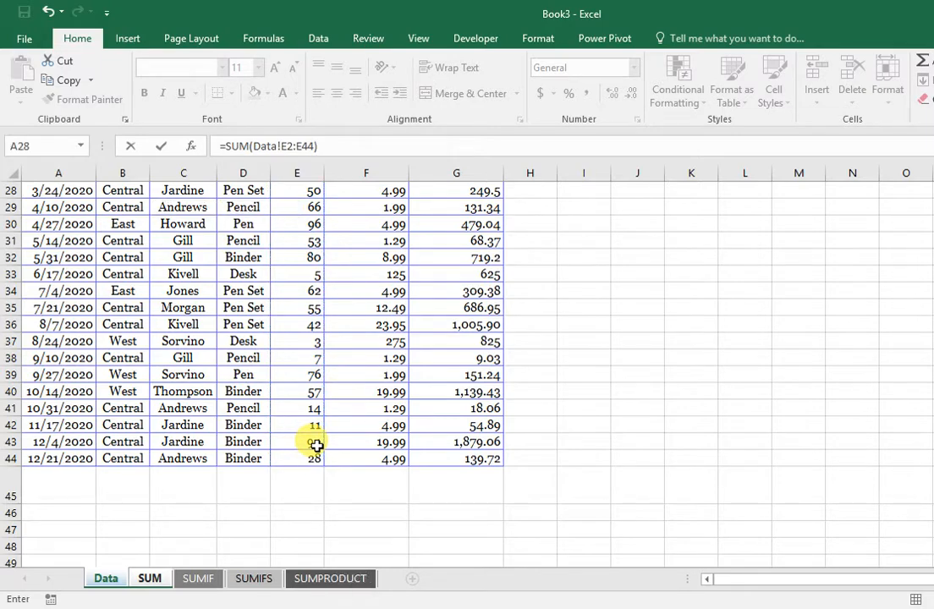
{"action": "key", "text": "Return"}
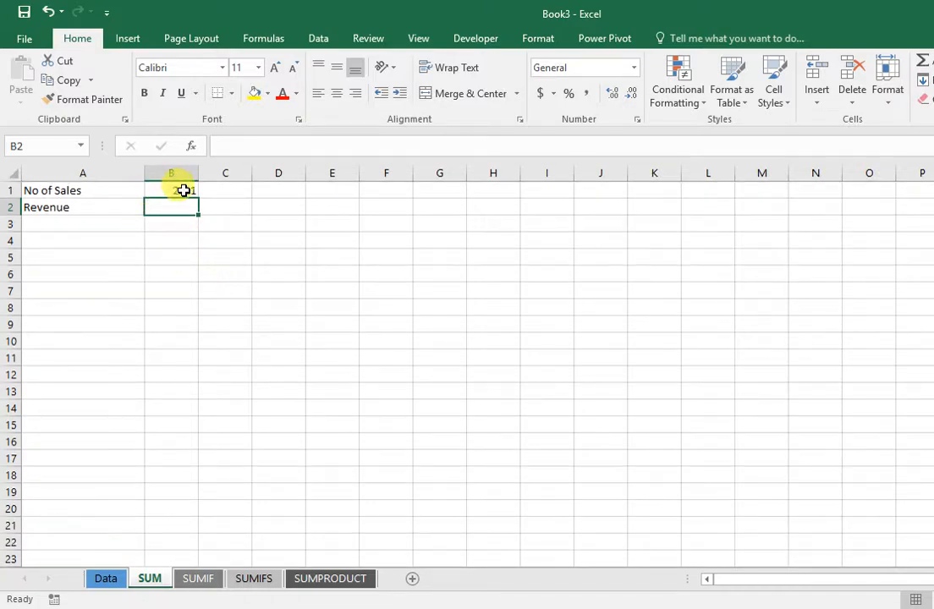
{"action": "left_click", "coordinate": [180, 190]}
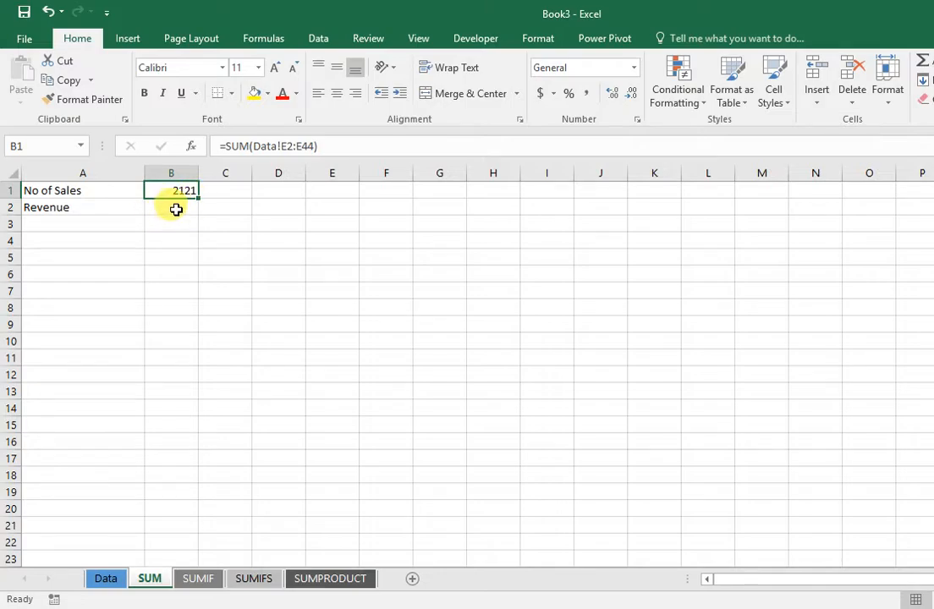
- Total the Data sheet's Revenue column in B2 of the SUM sheet with =SUM(Data!G2:G44)
{"action": "left_click", "coordinate": [168, 204]}
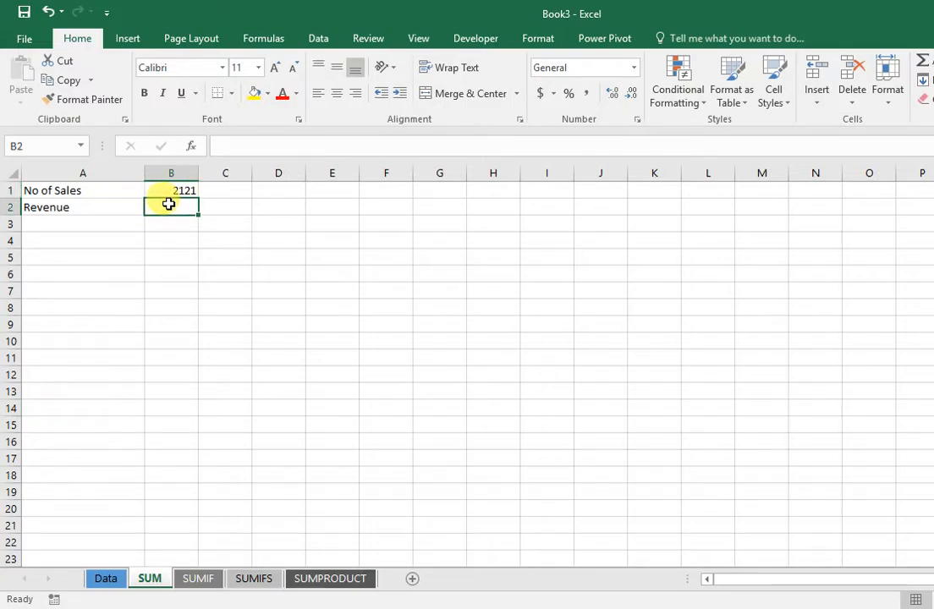
{"action": "type", "text": "=sum"}
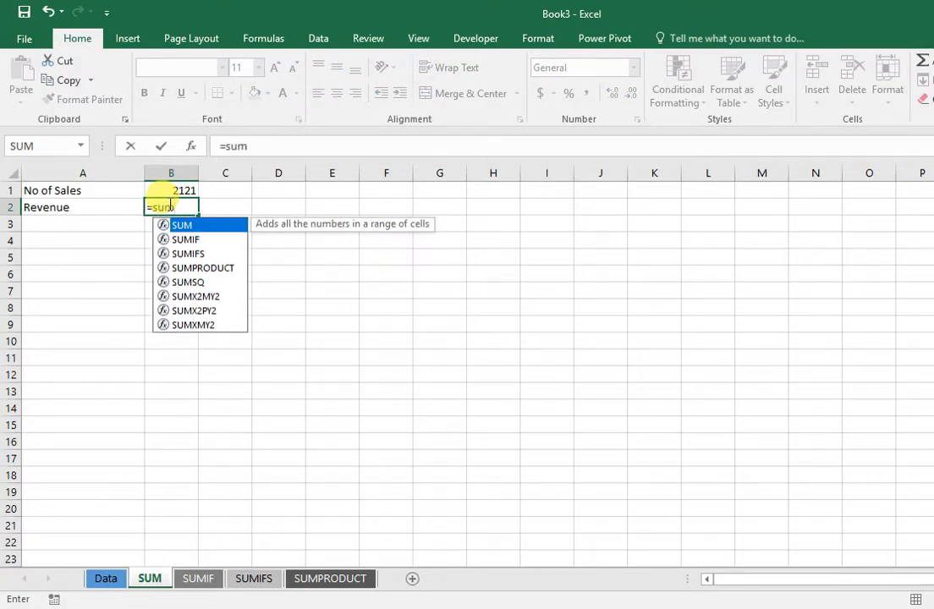
{"action": "key", "text": "Tab"}
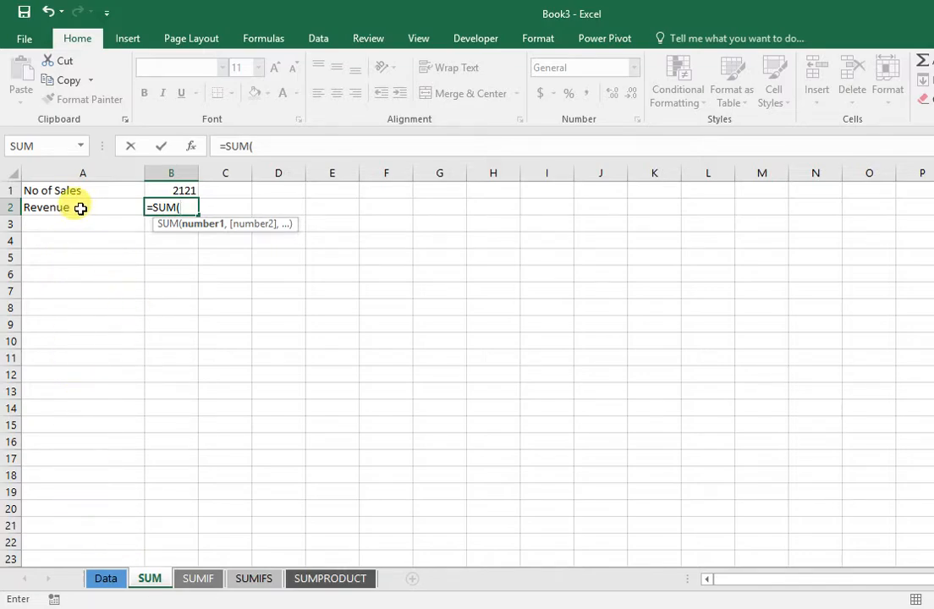
{"action": "left_click", "coordinate": [106, 578]}
{"action": "scroll", "coordinate": [392, 303], "scroll_direction": "up", "scroll_amount": 9}
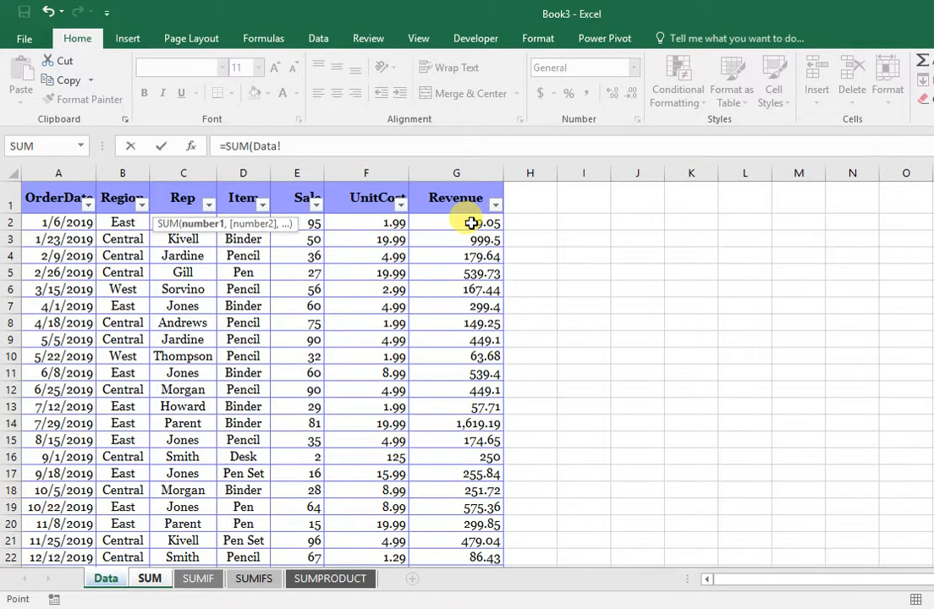
{"action": "left_click", "coordinate": [471, 222]}
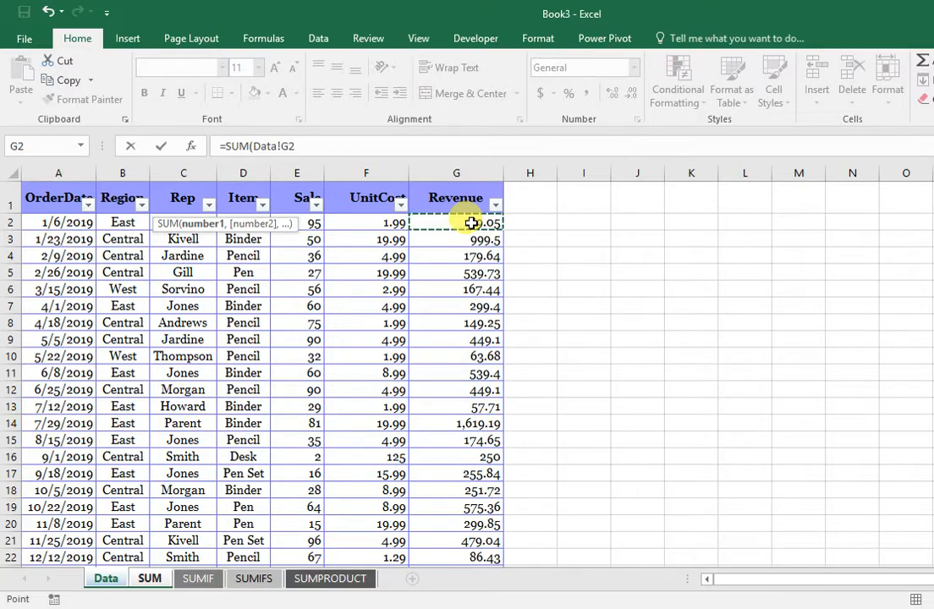
{"action": "key", "text": "ctrl+shift+Down"}
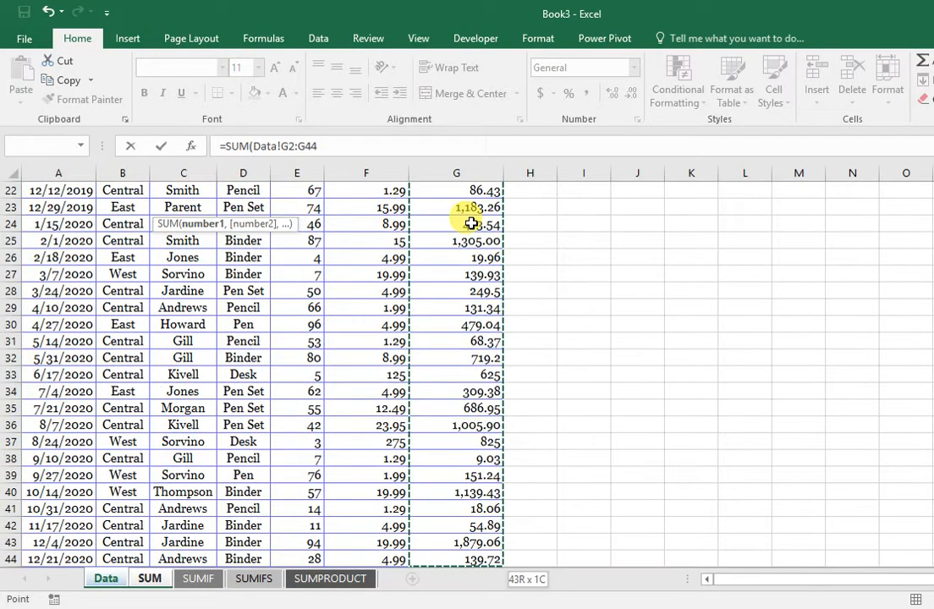
{"action": "scroll", "coordinate": [429, 216], "scroll_direction": "down", "scroll_amount": 2}
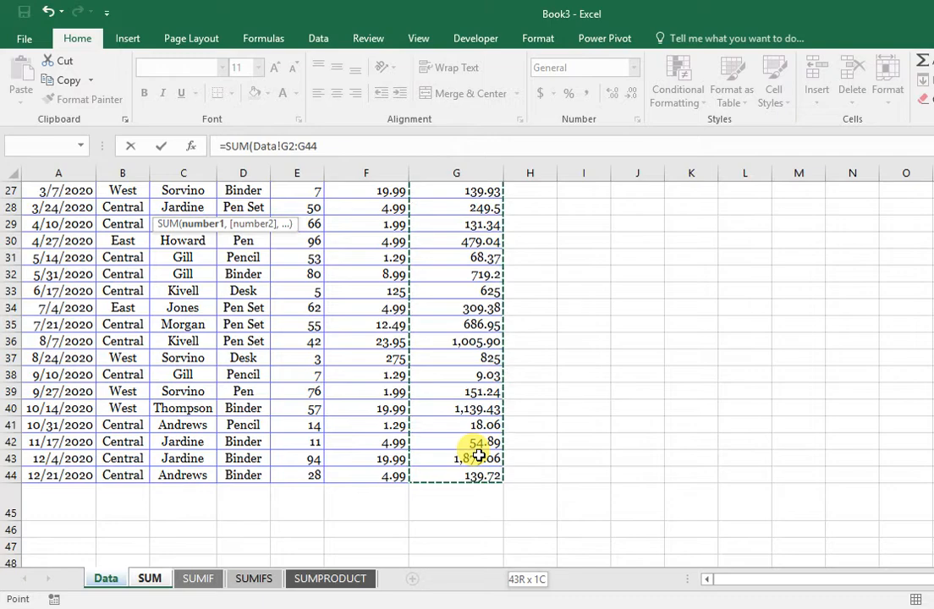
{"action": "key", "text": "Return"}
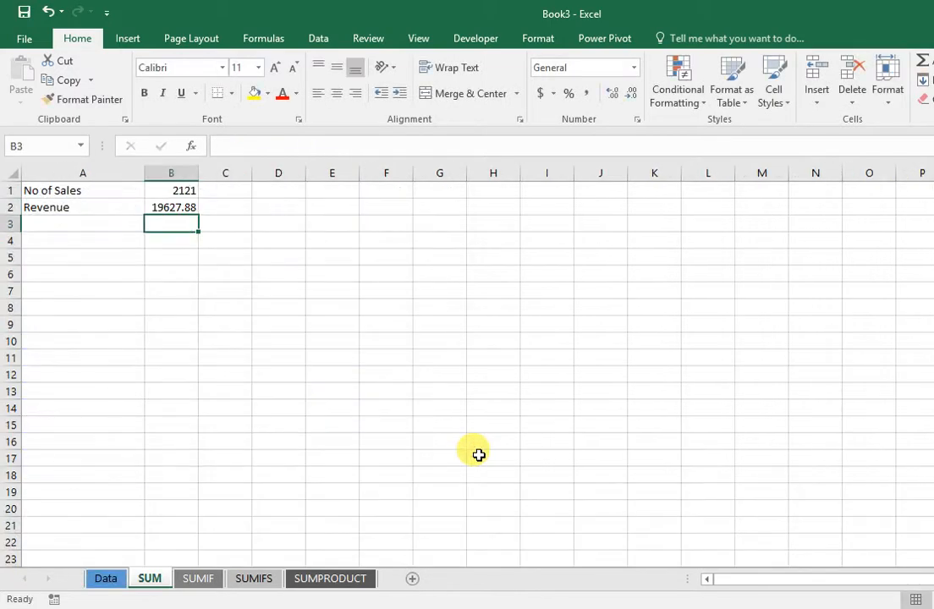
- Apply the comma number style to the two totals in B1:B2 on the SUM sheet
{"action": "left_click", "coordinate": [171, 207]}
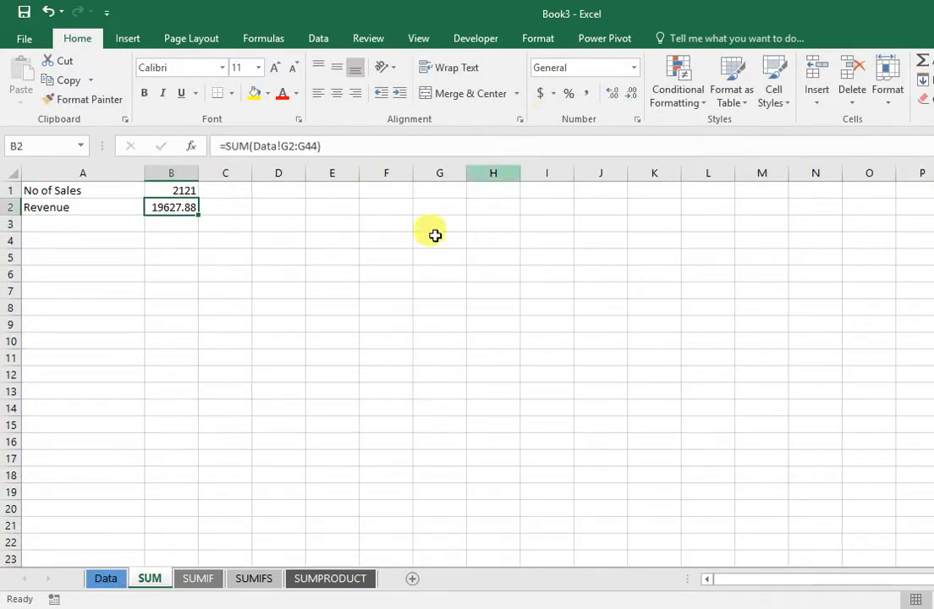
{"action": "left_click", "coordinate": [238, 270]}
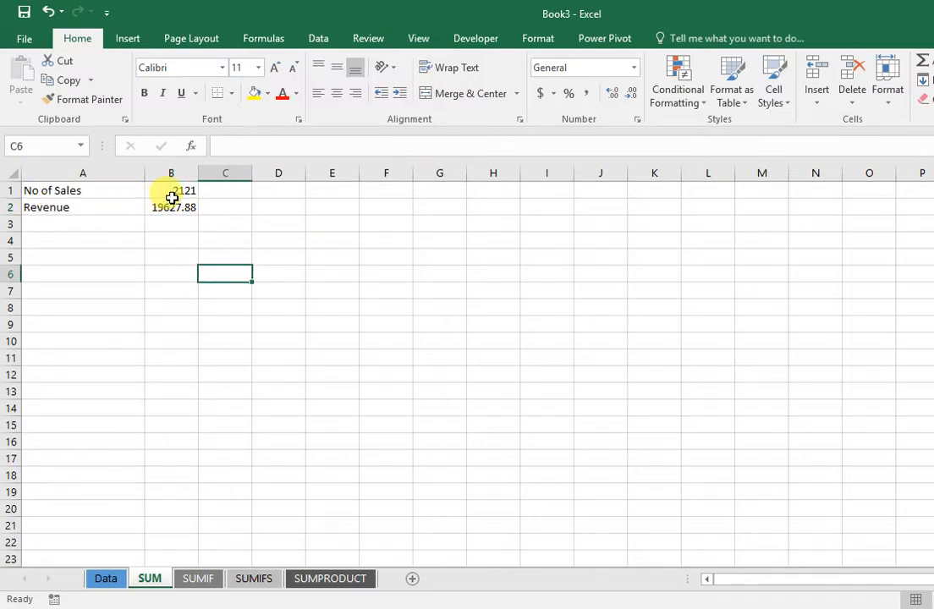
{"action": "left_click_drag", "start_coordinate": [163, 192], "coordinate": [174, 206]}
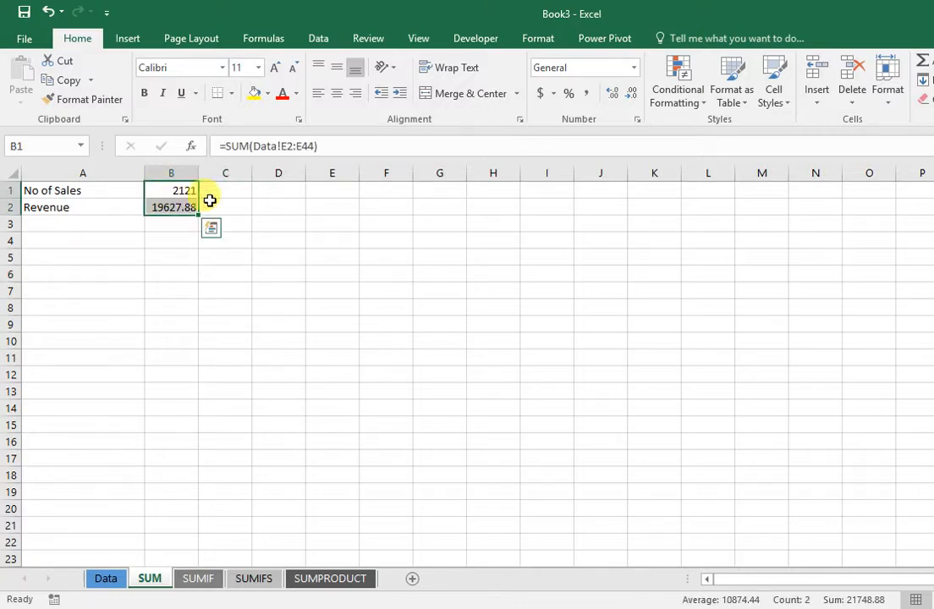
{"action": "left_click", "coordinate": [586, 95]}
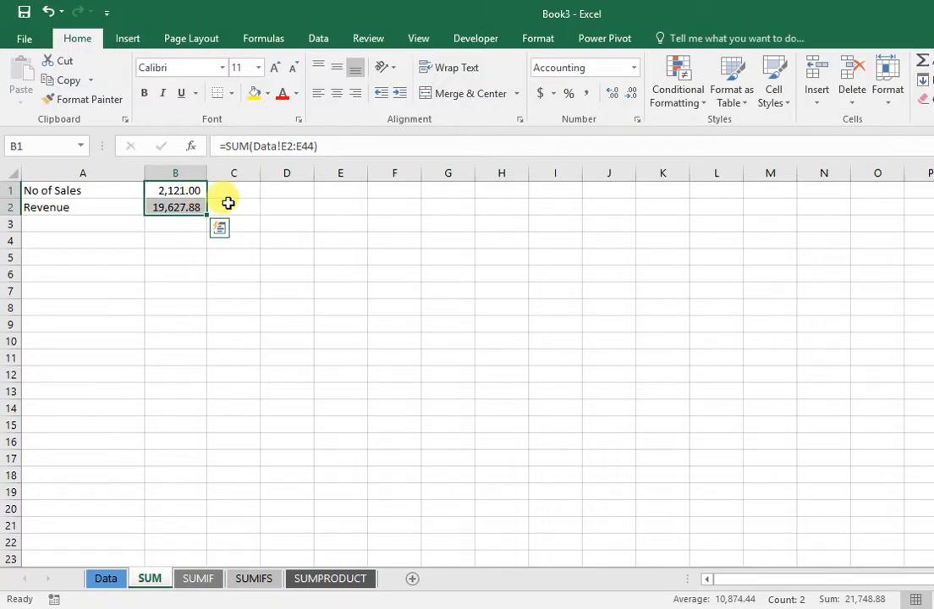
- Reduce the totals in B1:B2 to zero decimal places
{"action": "left_click", "coordinate": [630, 96]}
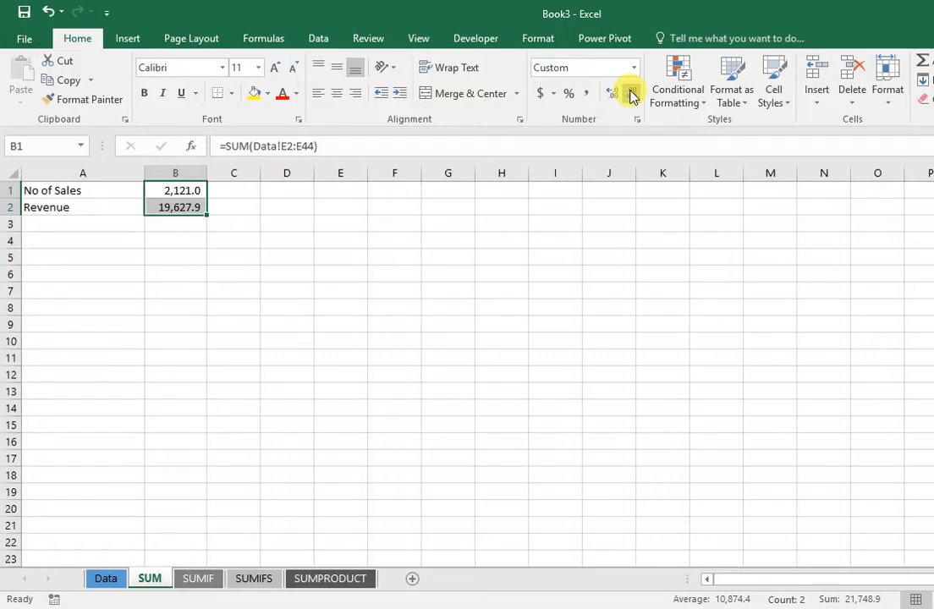
{"action": "left_click", "coordinate": [630, 96]}
{"action": "left_click", "coordinate": [616, 94]}
{"action": "left_click", "coordinate": [615, 96]}
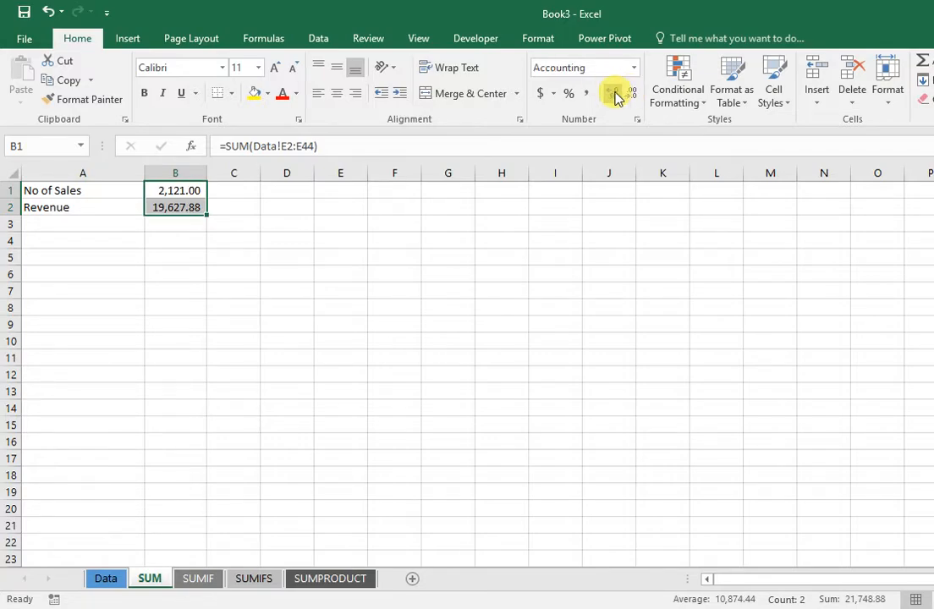
{"action": "left_click", "coordinate": [615, 96]}
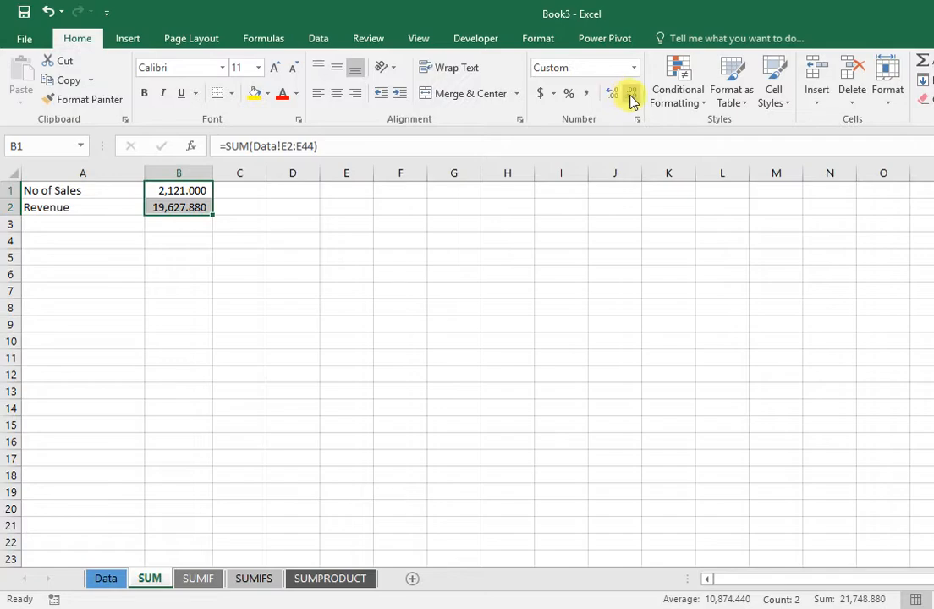
{"action": "left_click", "coordinate": [630, 96]}
{"action": "left_click", "coordinate": [631, 96]}
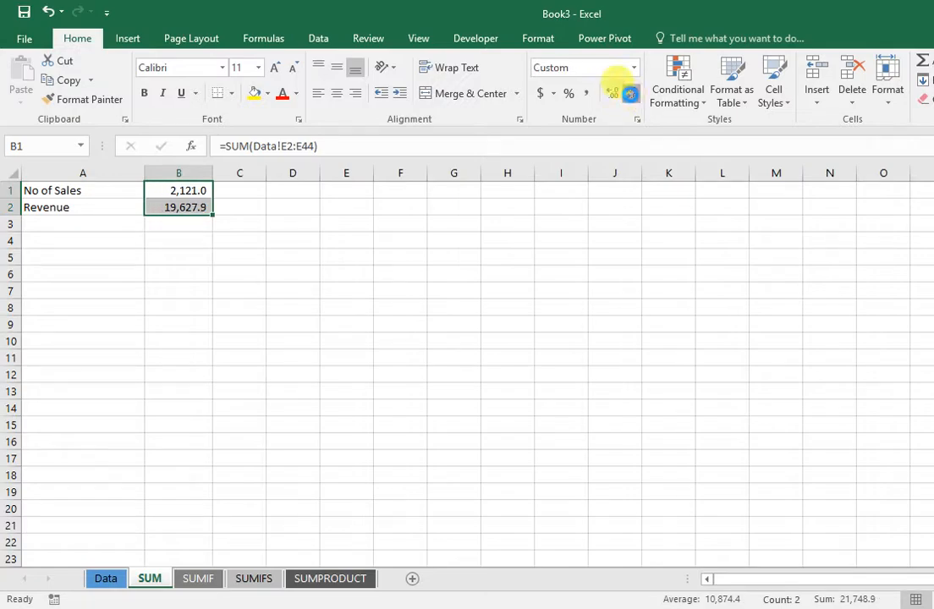
{"action": "left_click", "coordinate": [631, 98]}
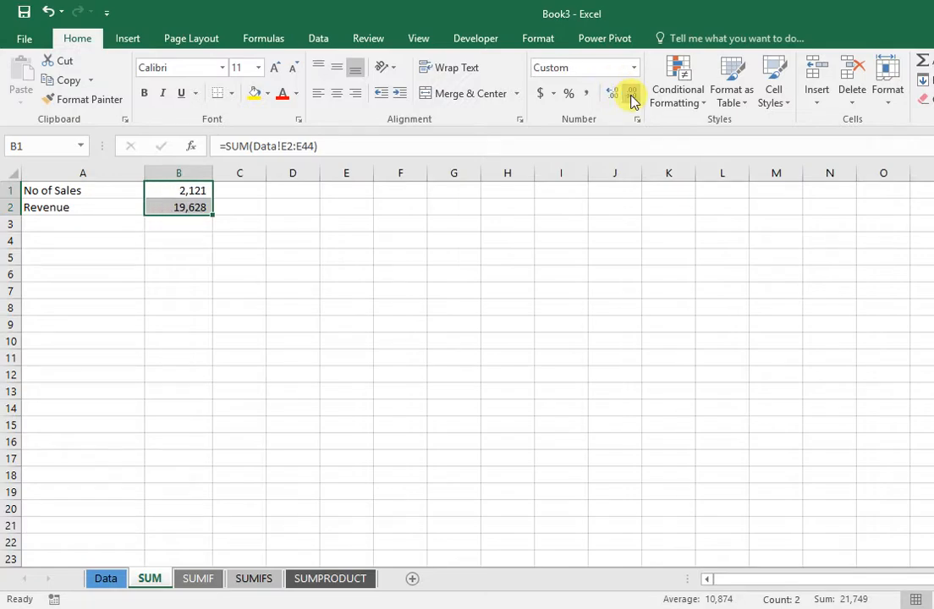
{"action": "left_click", "coordinate": [419, 188]}
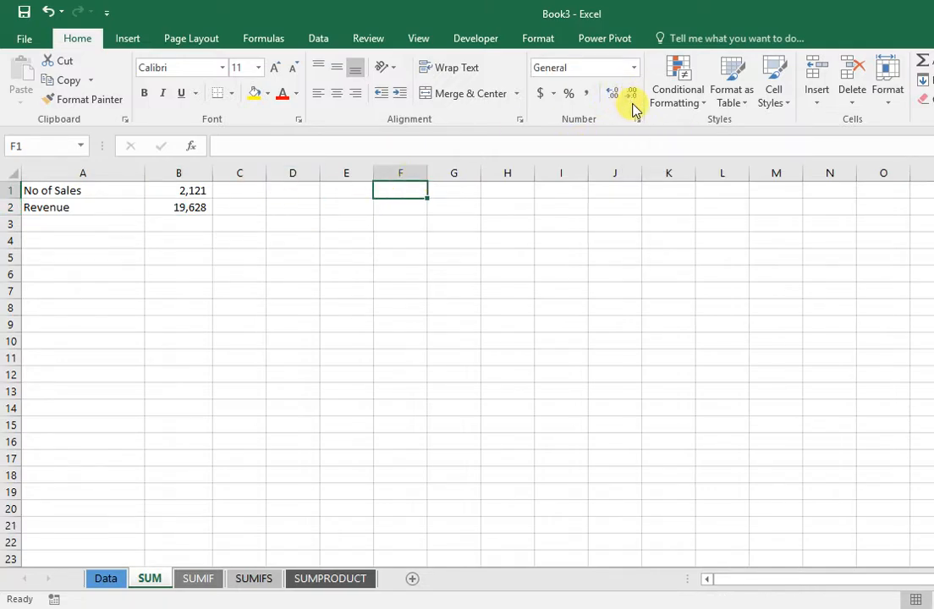
- Make the No of Sales and Revenue labels in A1:A2 bold
{"action": "left_click", "coordinate": [83, 190]}
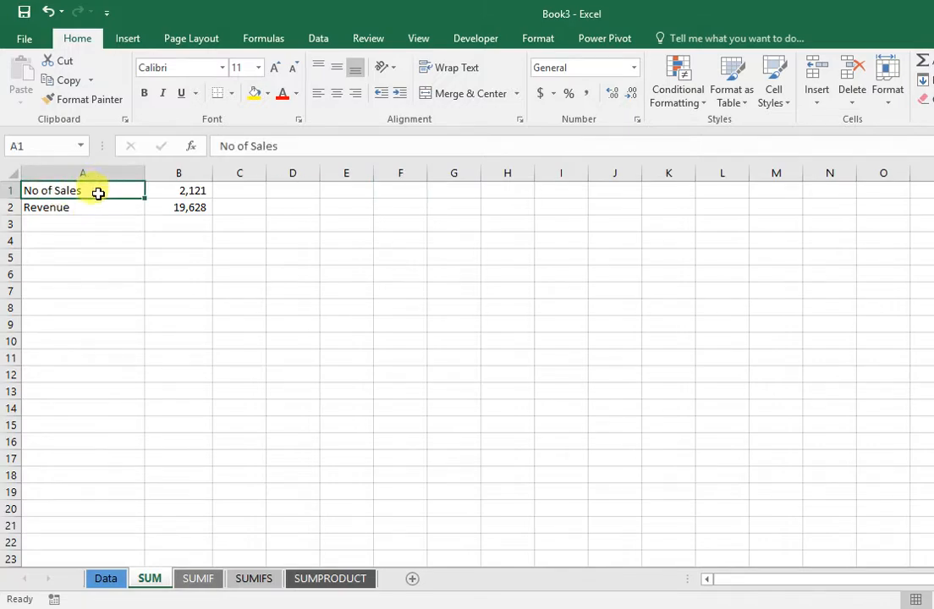
{"action": "left_click_drag", "start_coordinate": [98, 193], "coordinate": [99, 201]}
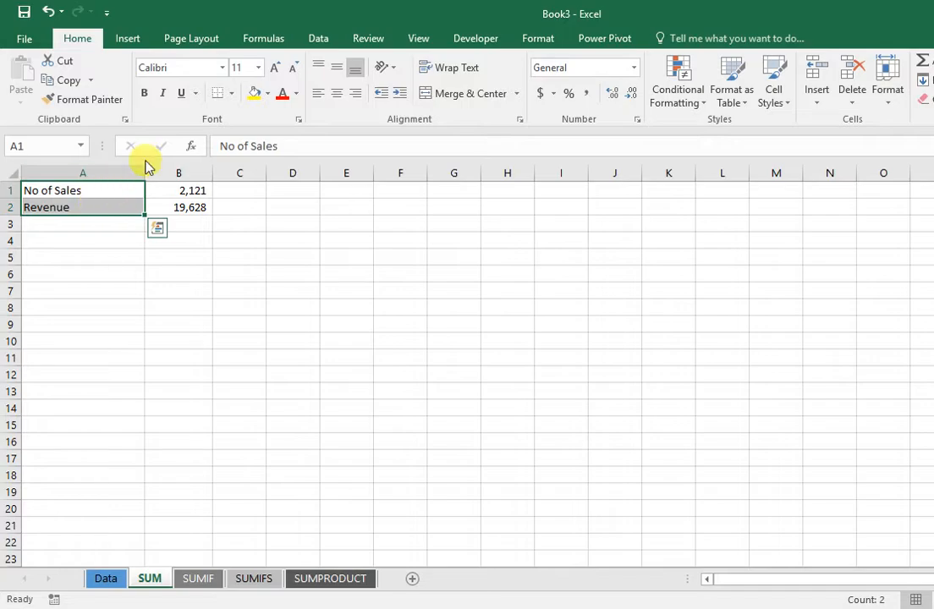
{"action": "key", "text": "ctrl+b"}
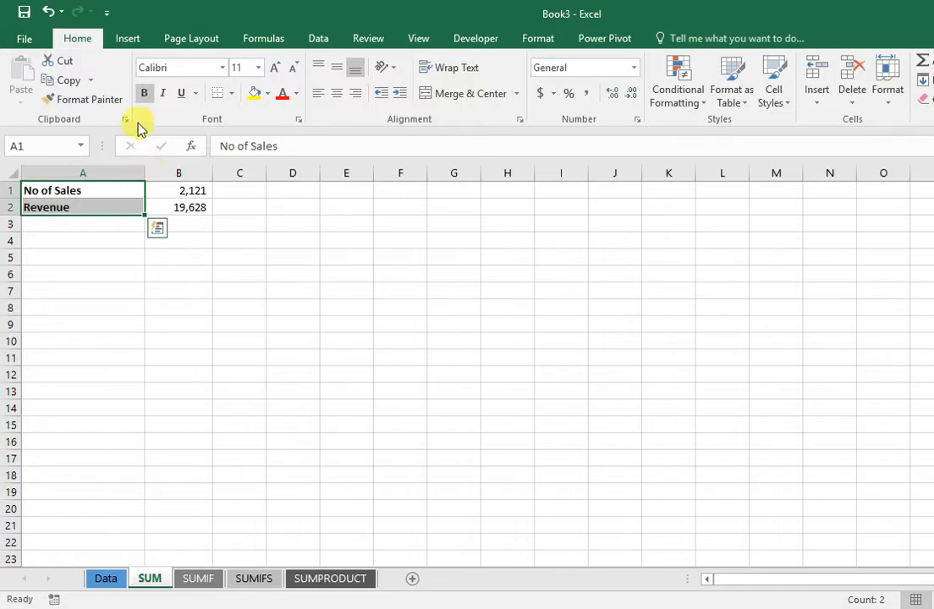
{"action": "left_click", "coordinate": [151, 100]}
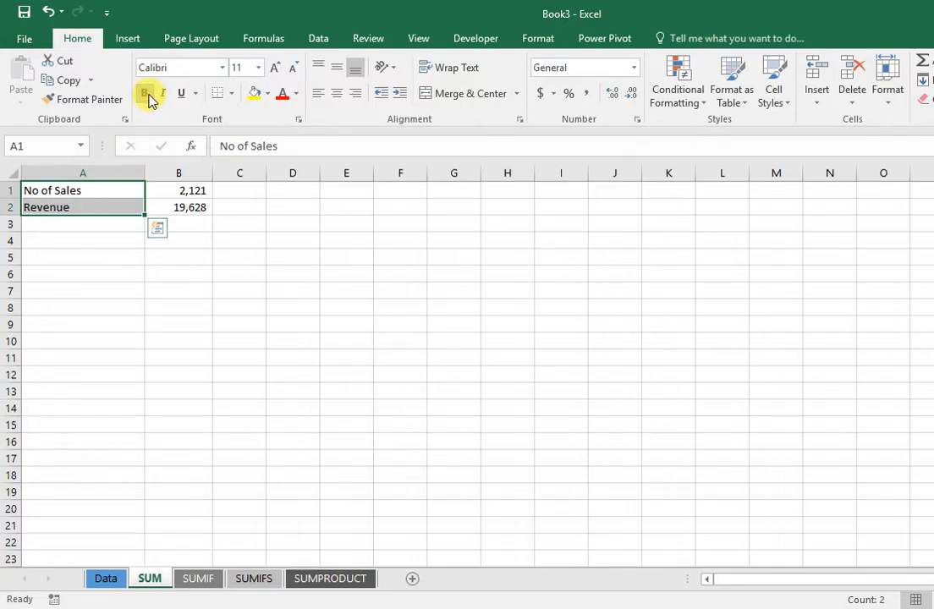
{"action": "left_click", "coordinate": [151, 100]}
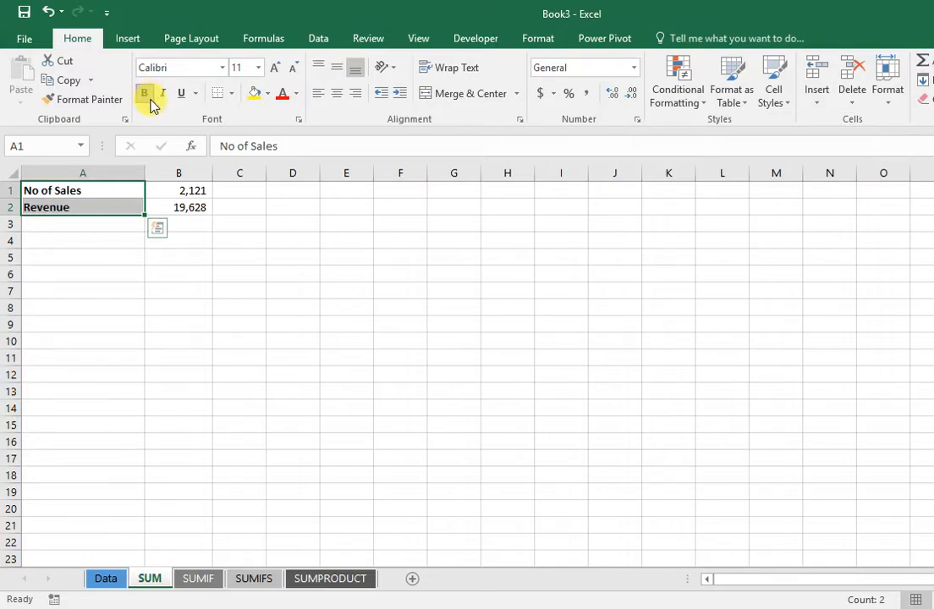
{"action": "left_click", "coordinate": [111, 192]}
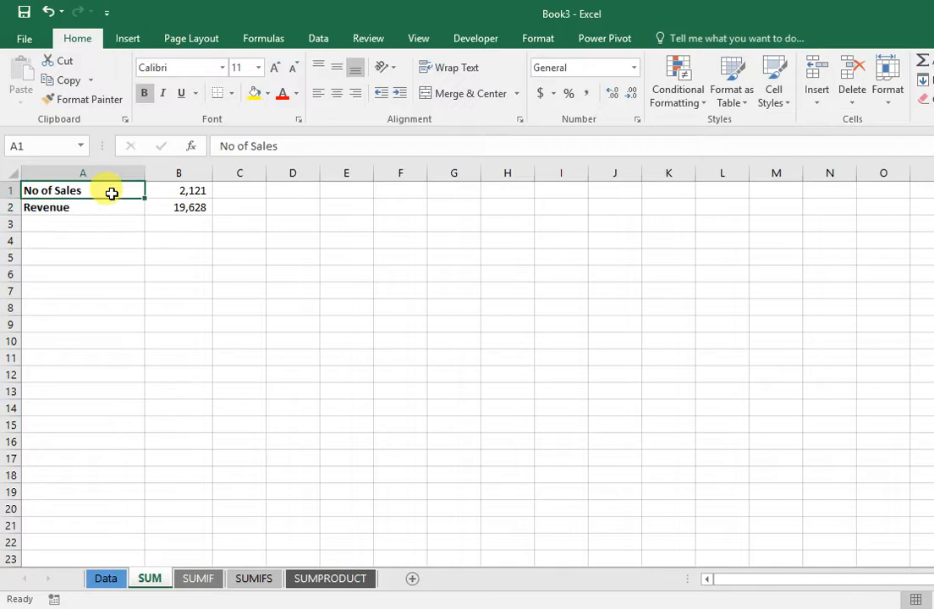
{"action": "left_click", "coordinate": [175, 190]}
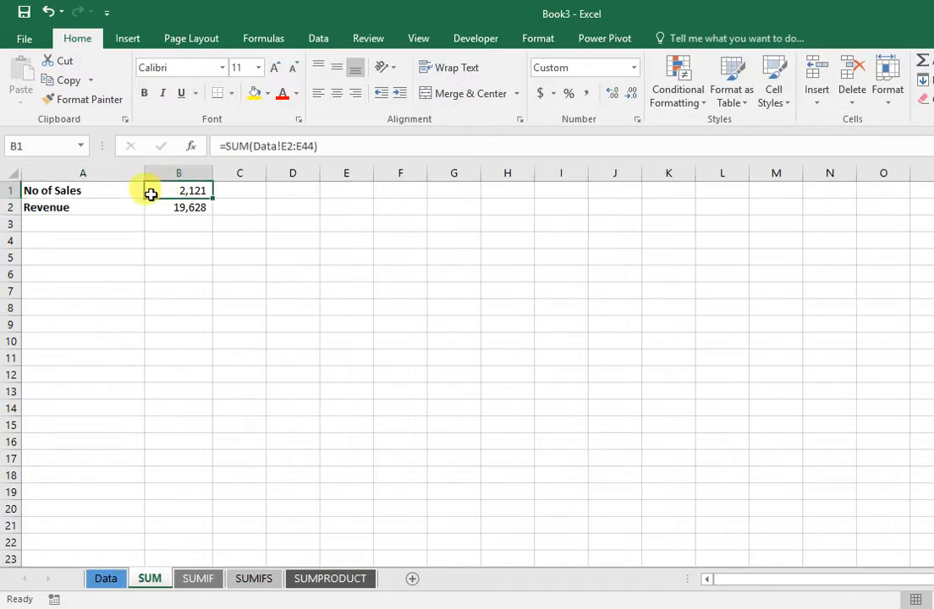
- Fill the labels in A1:A2 and the totals in B1:B2 with a light blue theme colour
{"action": "left_click", "coordinate": [98, 190]}
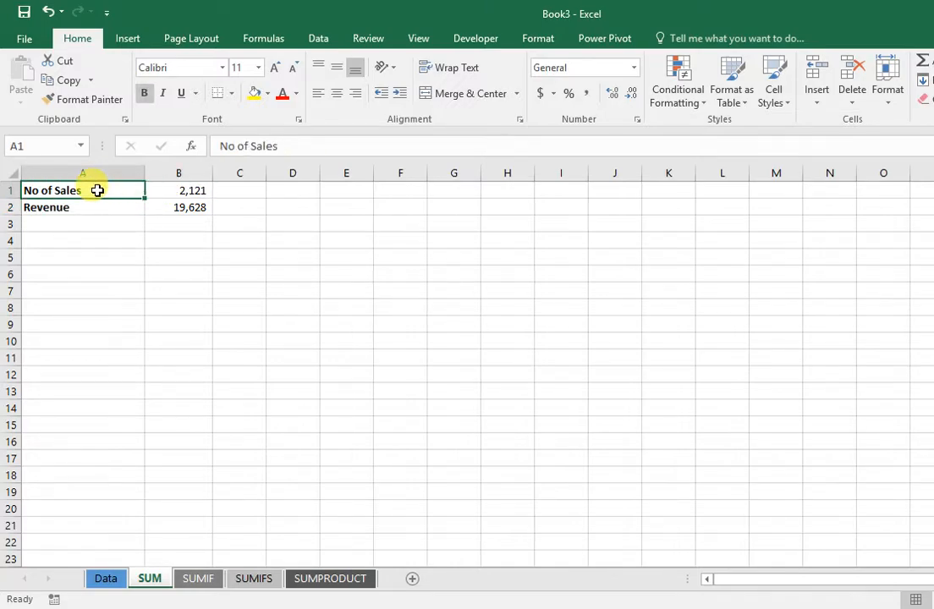
{"action": "key", "text": "shift+Down"}
{"action": "left_click", "coordinate": [267, 93]}
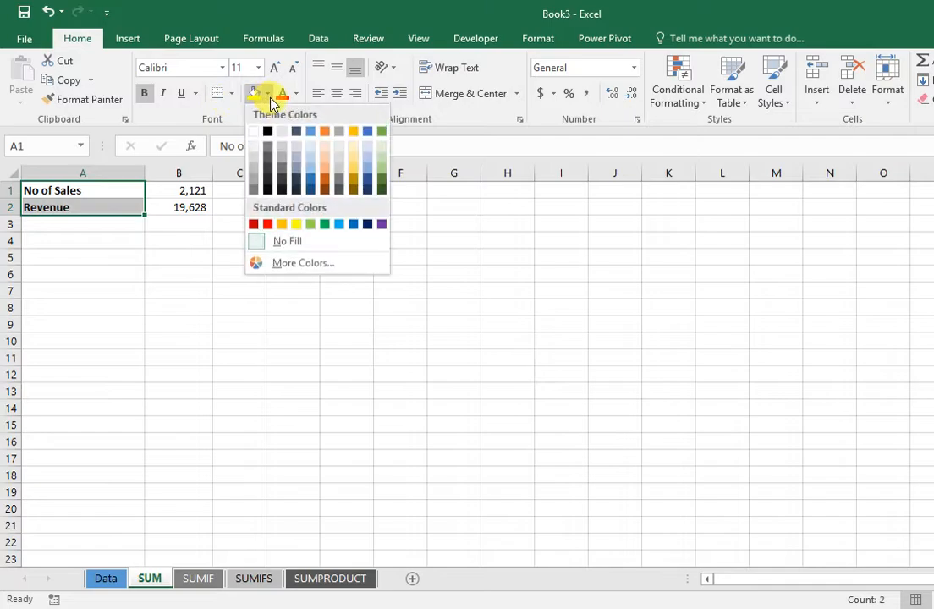
{"action": "left_click", "coordinate": [313, 165]}
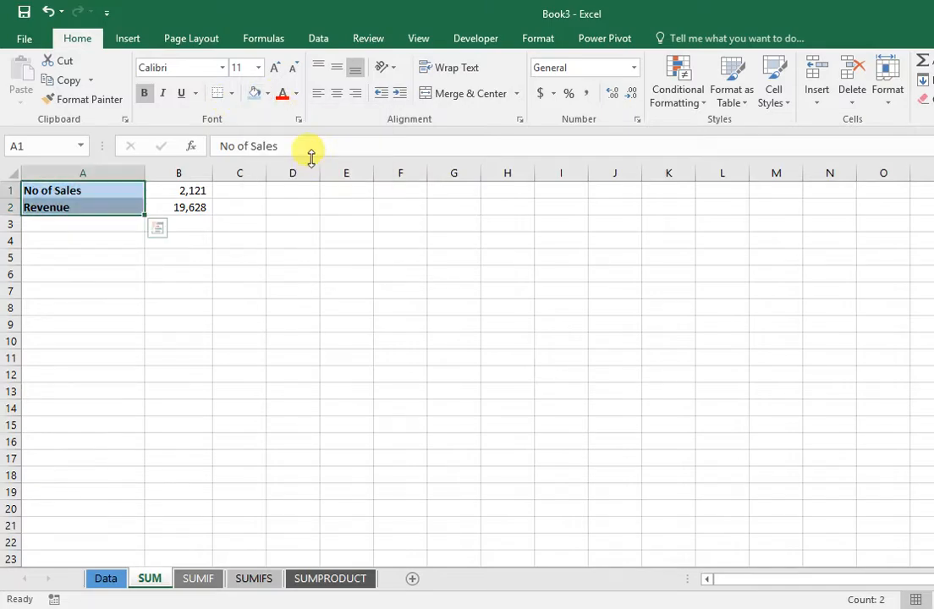
{"action": "left_click", "coordinate": [188, 189]}
{"action": "key", "text": "shift+Down"}
{"action": "left_click", "coordinate": [254, 93]}
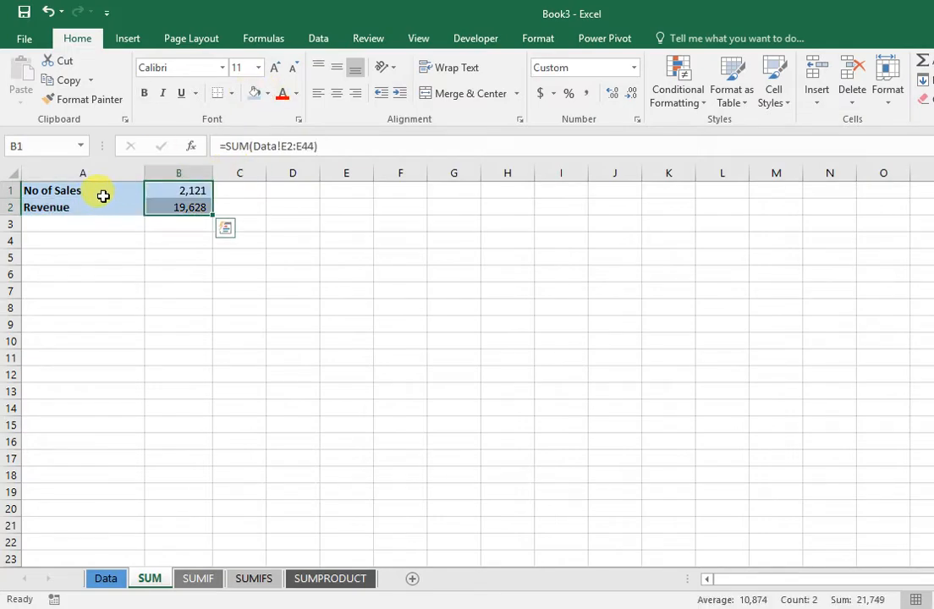
- Add all borders to the summary table in A1:B2
{"action": "left_click_drag", "start_coordinate": [102, 195], "coordinate": [188, 195]}
{"action": "key", "text": "shift+Down"}
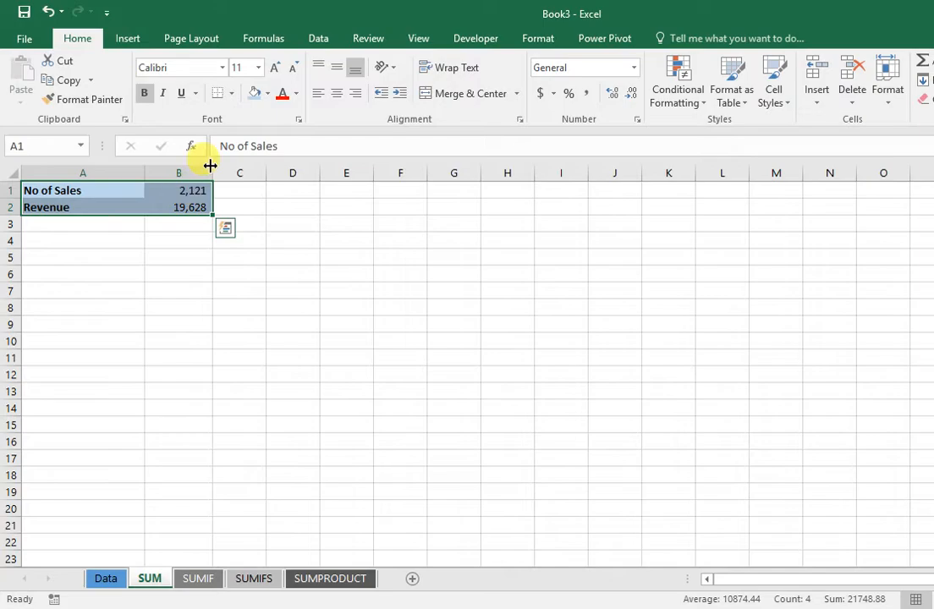
{"action": "left_click", "coordinate": [231, 93]}
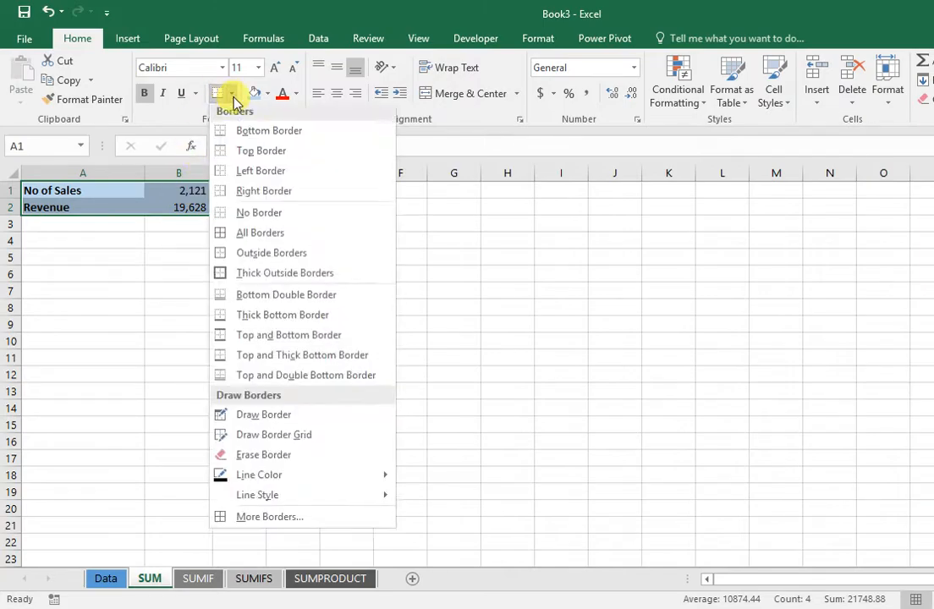
{"action": "left_click", "coordinate": [241, 238]}
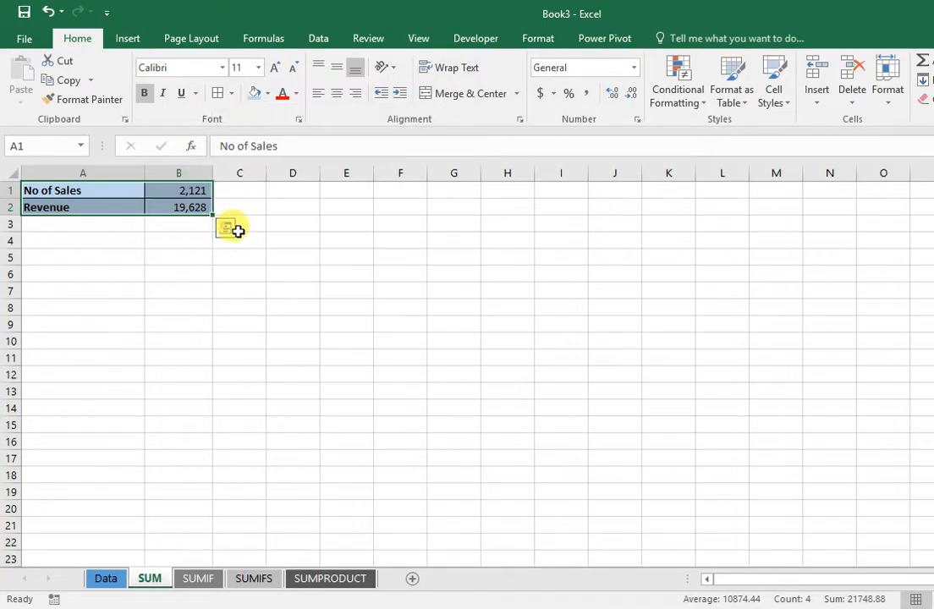
{"action": "left_click", "coordinate": [121, 227]}
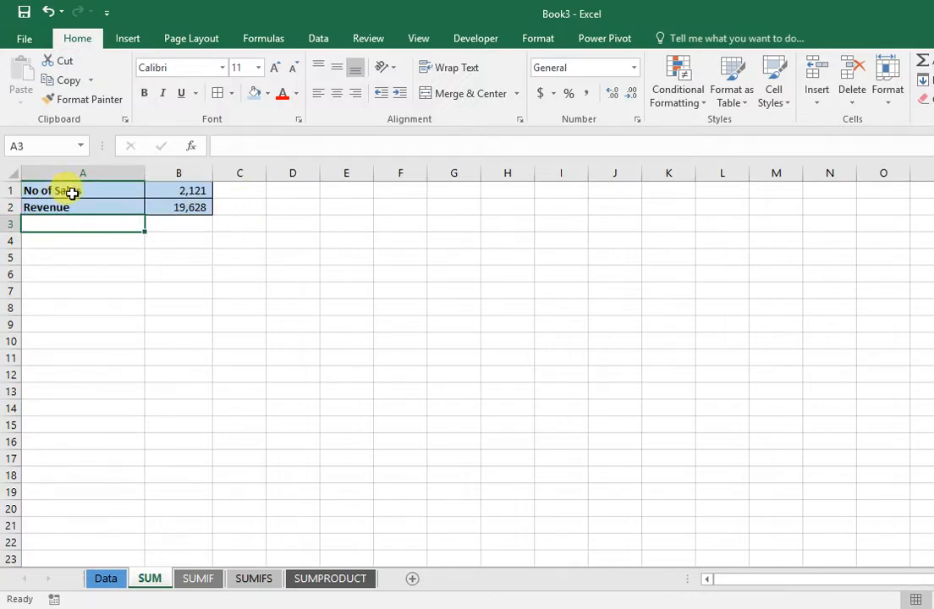
- Hide the gridlines on the SUM sheet
{"action": "left_click_drag", "start_coordinate": [131, 189], "coordinate": [169, 207]}
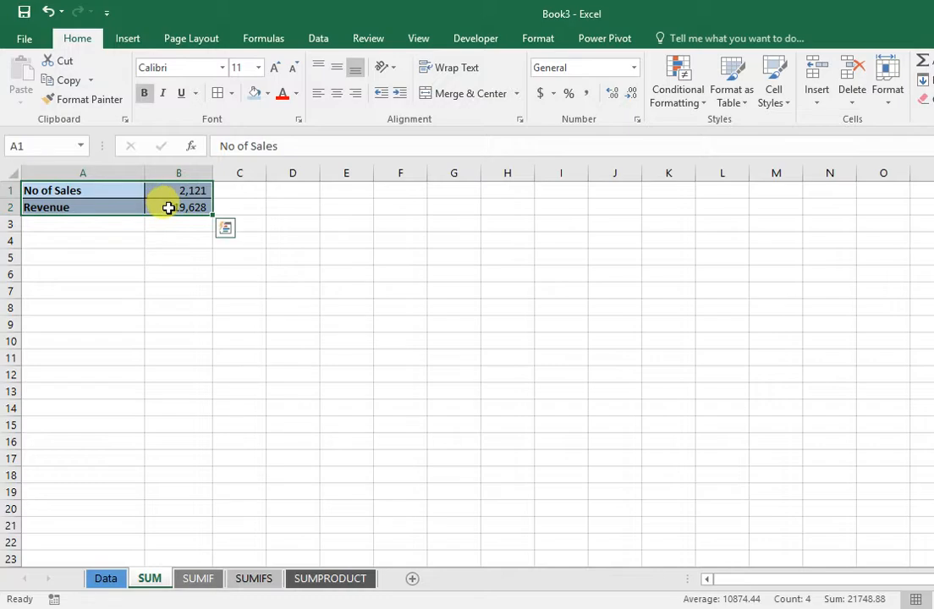
{"action": "left_click", "coordinate": [418, 40]}
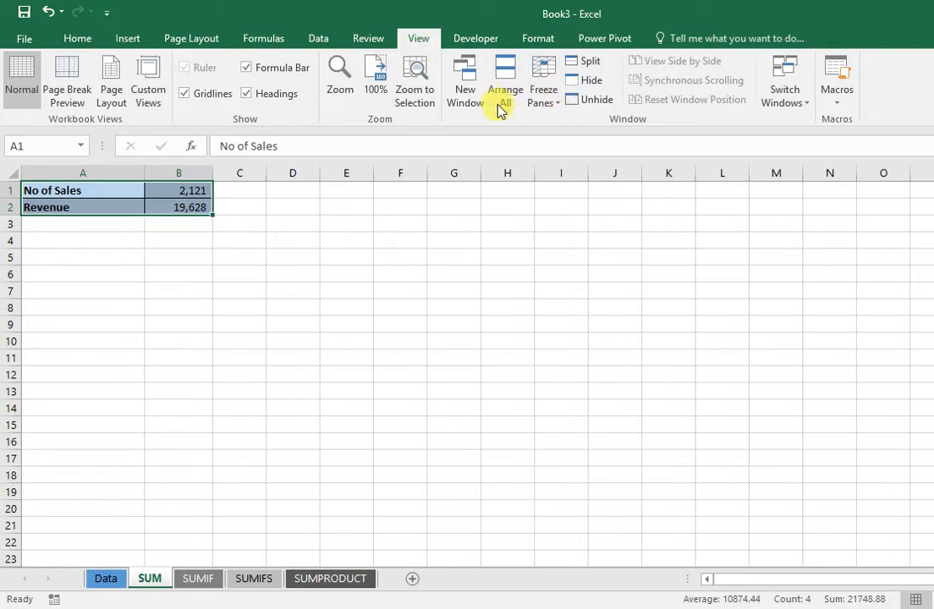
{"action": "left_click", "coordinate": [183, 95]}
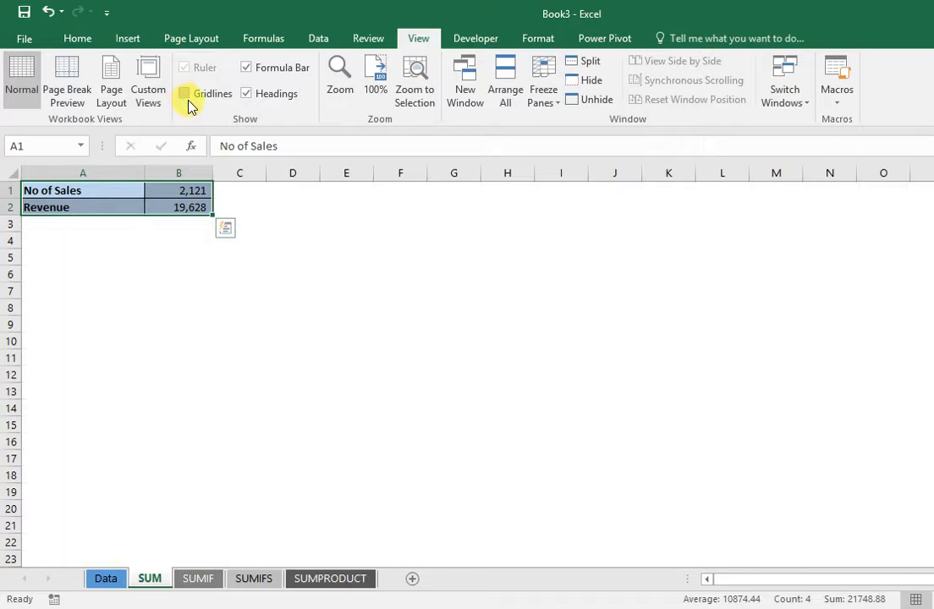
{"action": "left_click", "coordinate": [243, 287]}
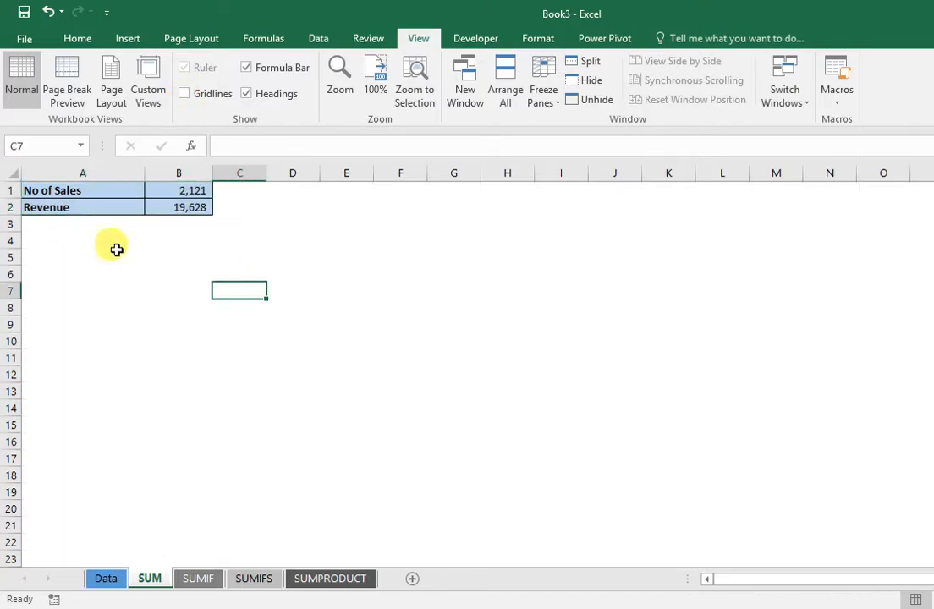
- Offset the summary table by inserting a blank row above it and a narrow blank column A before it
{"action": "left_click", "coordinate": [43, 174]}
{"action": "key", "text": "ctrl+shift+plus"}
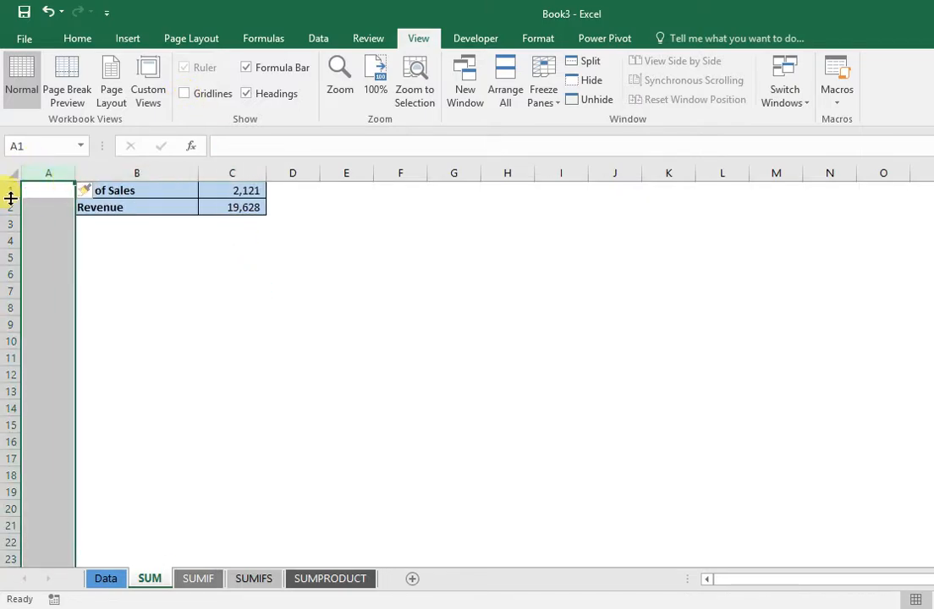
{"action": "left_click", "coordinate": [10, 191]}
{"action": "key", "text": "ctrl+shift+plus"}
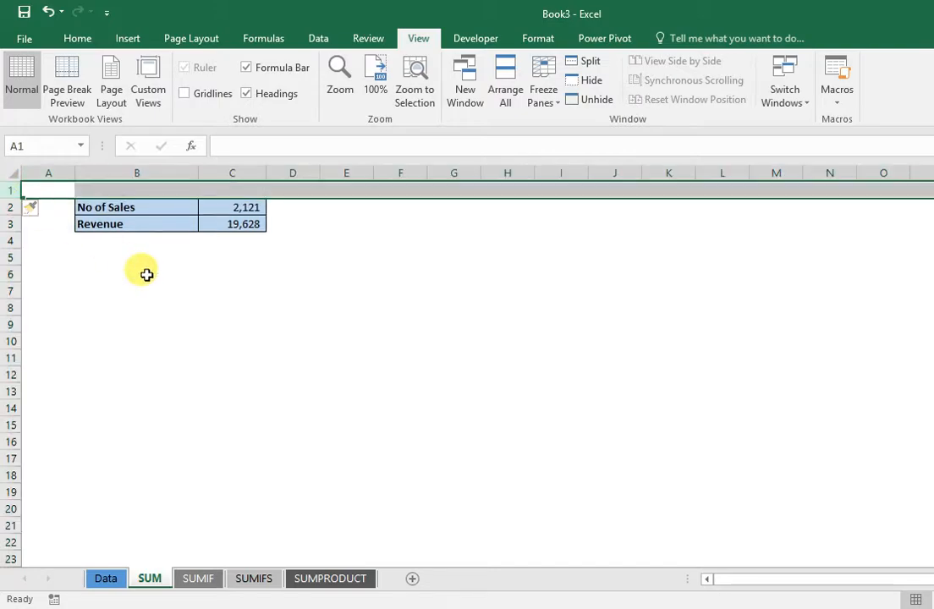
{"action": "left_click", "coordinate": [146, 273]}
{"action": "left_click_drag", "start_coordinate": [73, 172], "coordinate": [45, 171]}
{"action": "left_click", "coordinate": [223, 291]}
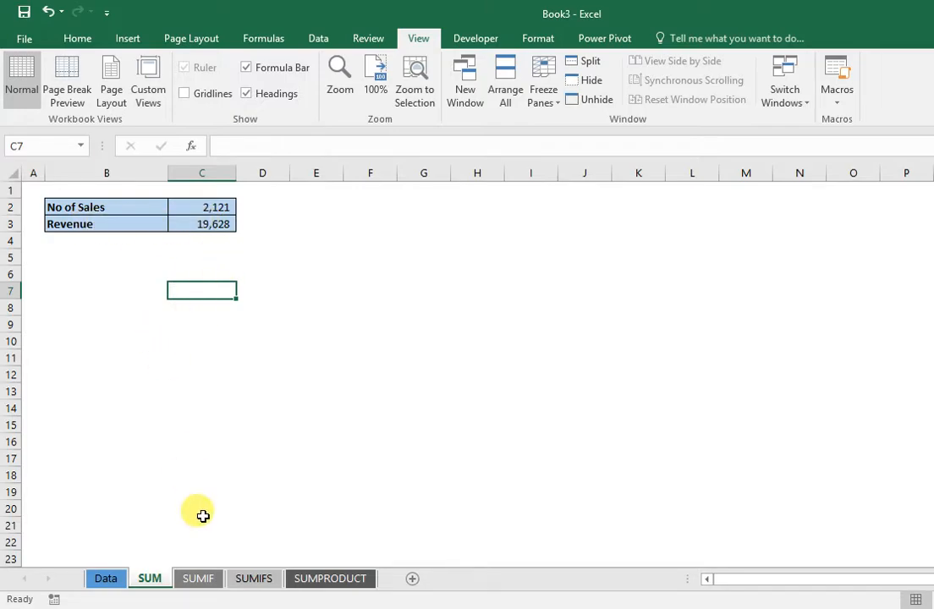
- Open the SUMIF sheet and review the Central, West and East headings with their Sales and Revenue rows
{"action": "left_click", "coordinate": [208, 584]}
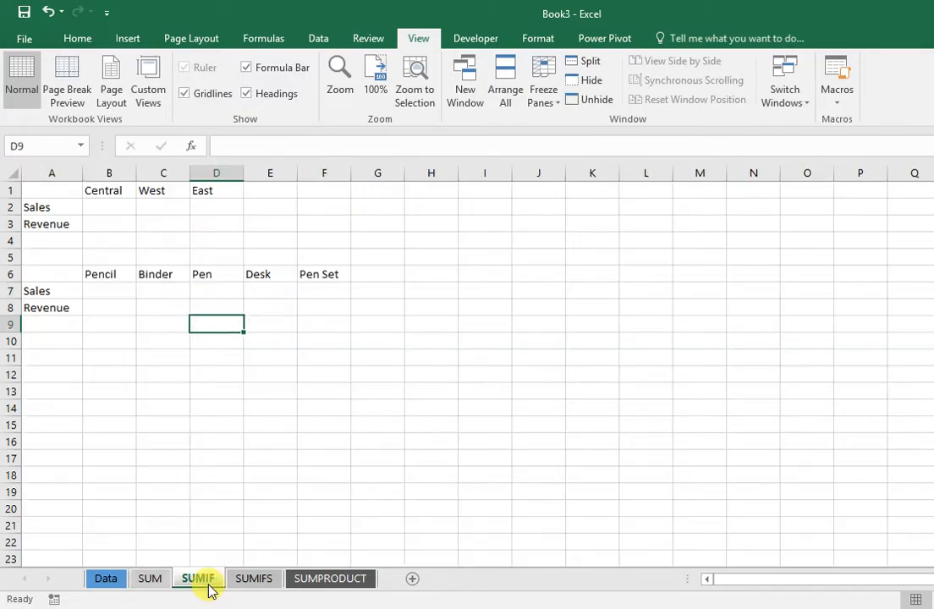
{"action": "left_click", "coordinate": [116, 209]}
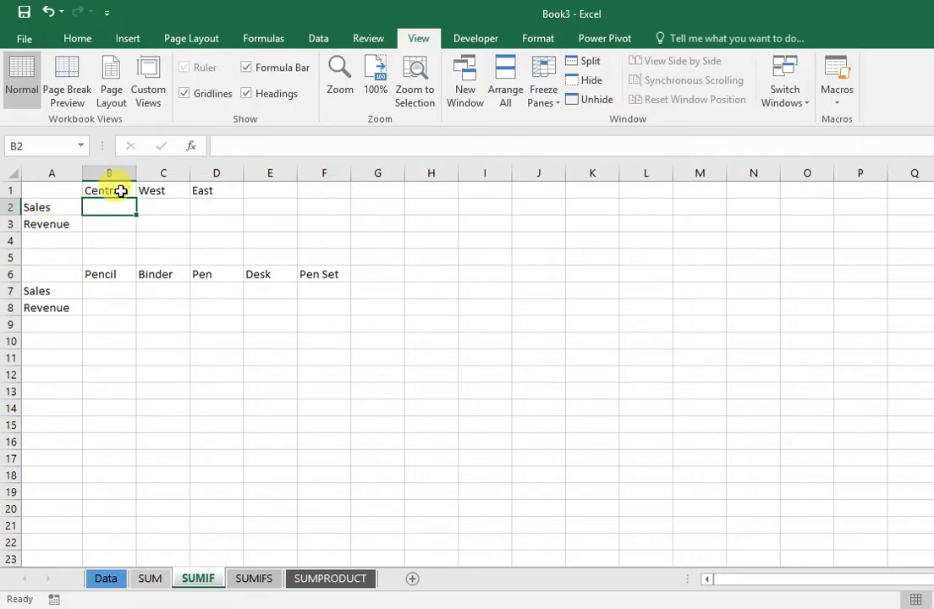
{"action": "left_click", "coordinate": [55, 192]}
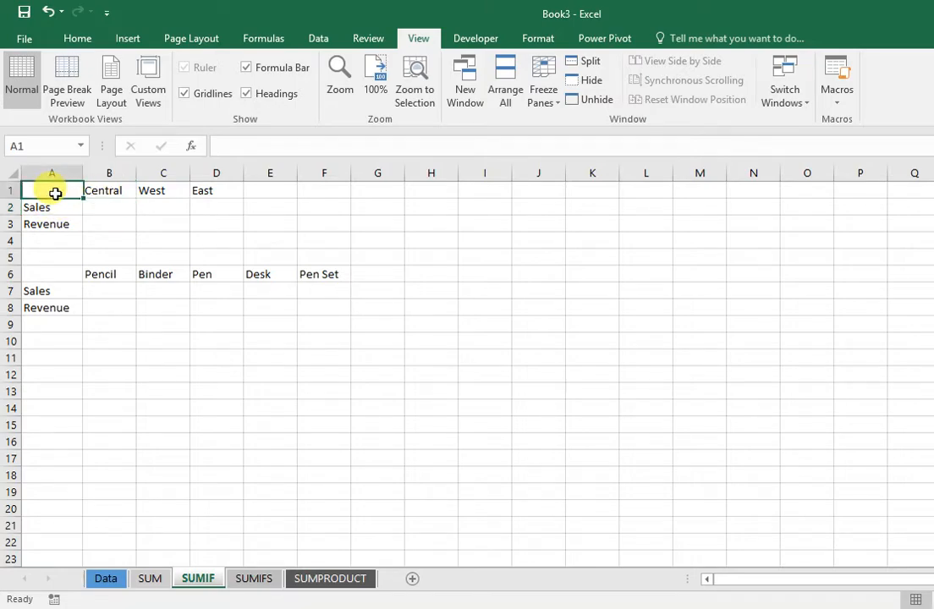
- Start a SUMIF formula in the Central sales cell B2, using the Data sheet's Region column B:B as the range
{"action": "left_click", "coordinate": [104, 207]}
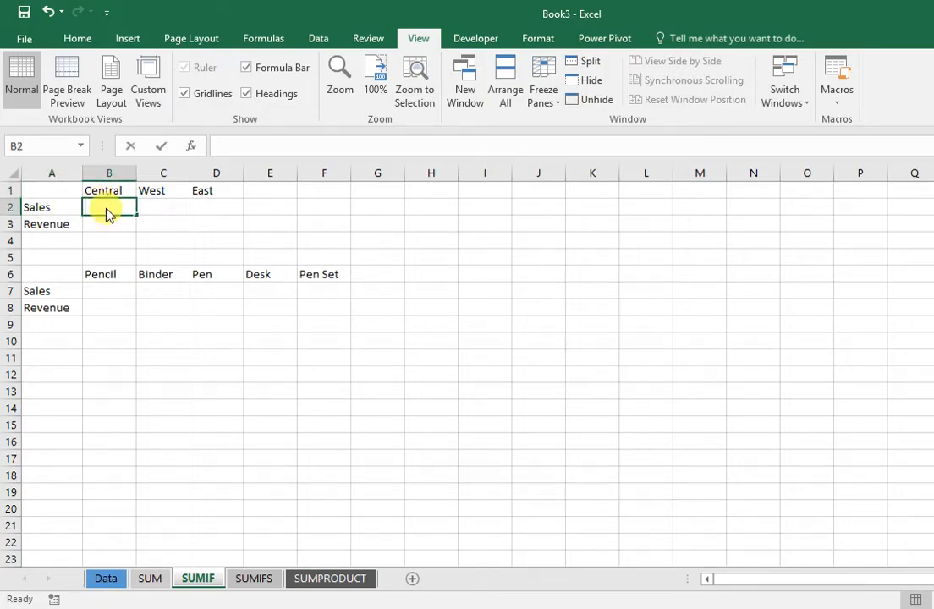
{"action": "type", "text": "="}
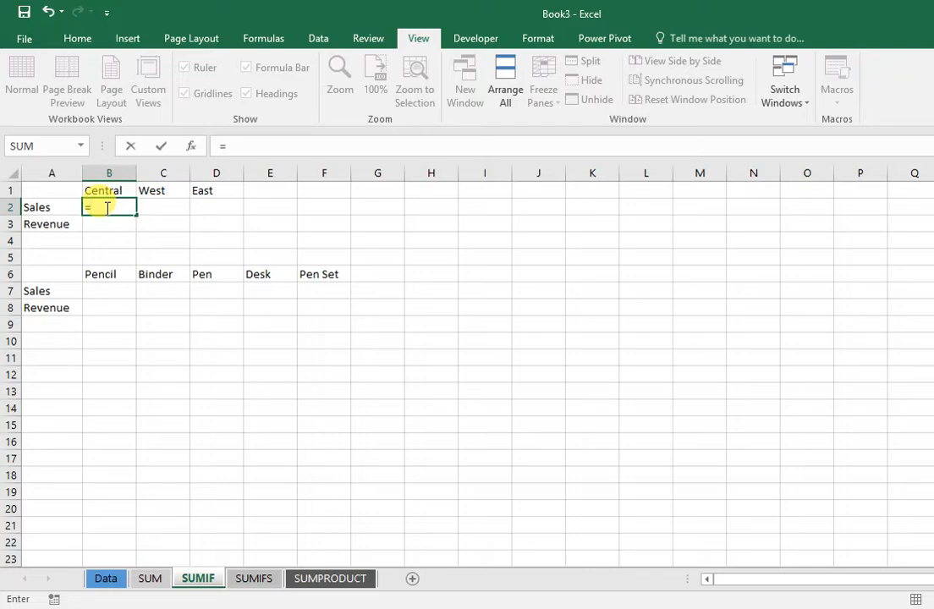
{"action": "type", "text": "sum"}
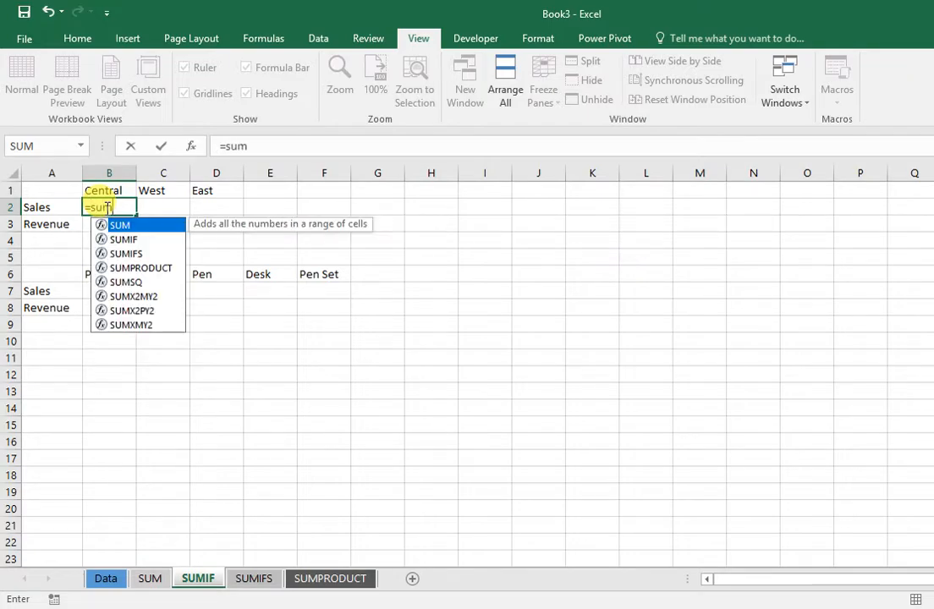
{"action": "type", "text": "if"}
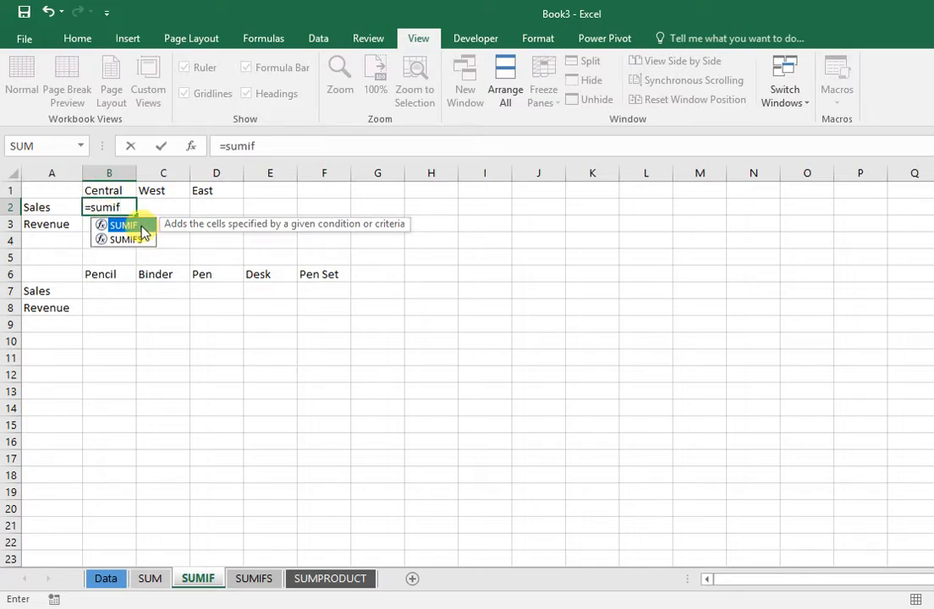
{"action": "double_click", "coordinate": [123, 224]}
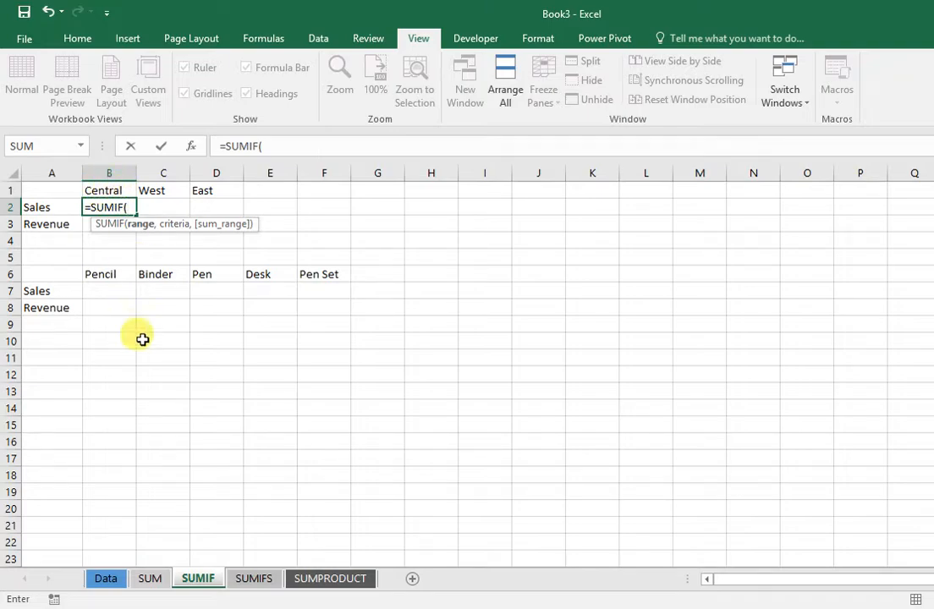
{"action": "left_click", "coordinate": [108, 582]}
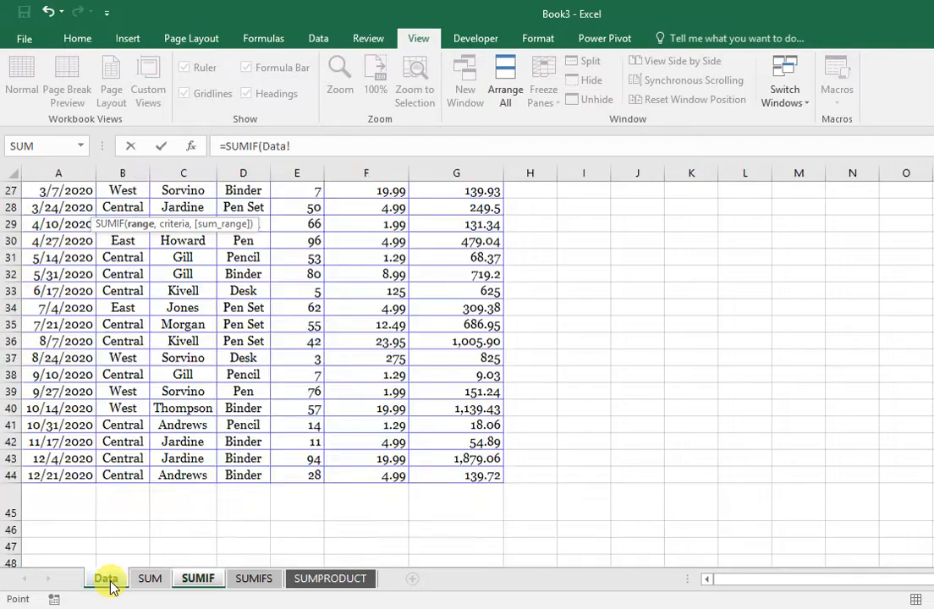
{"action": "scroll", "coordinate": [194, 507], "scroll_direction": "up", "scroll_amount": 9}
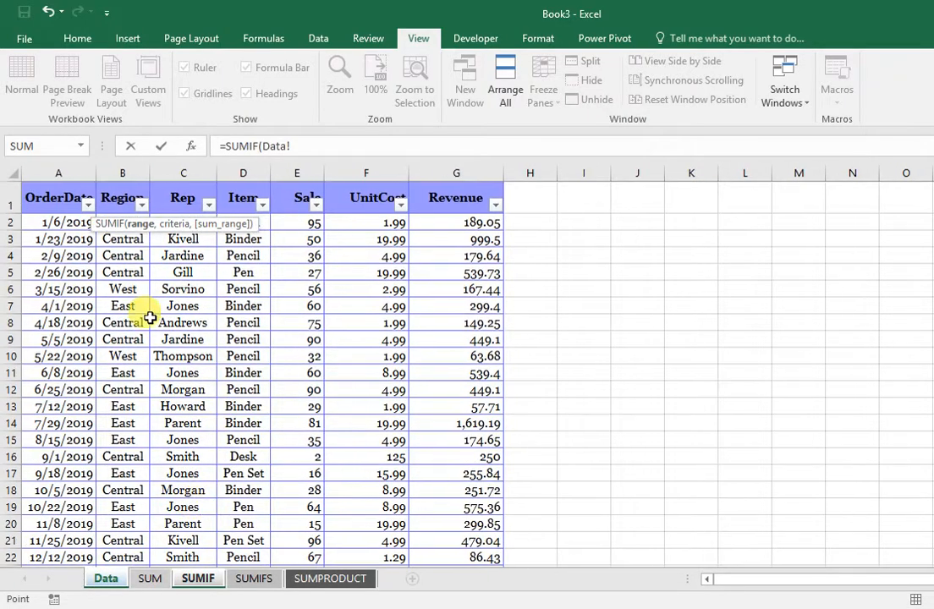
{"action": "left_click", "coordinate": [130, 171]}
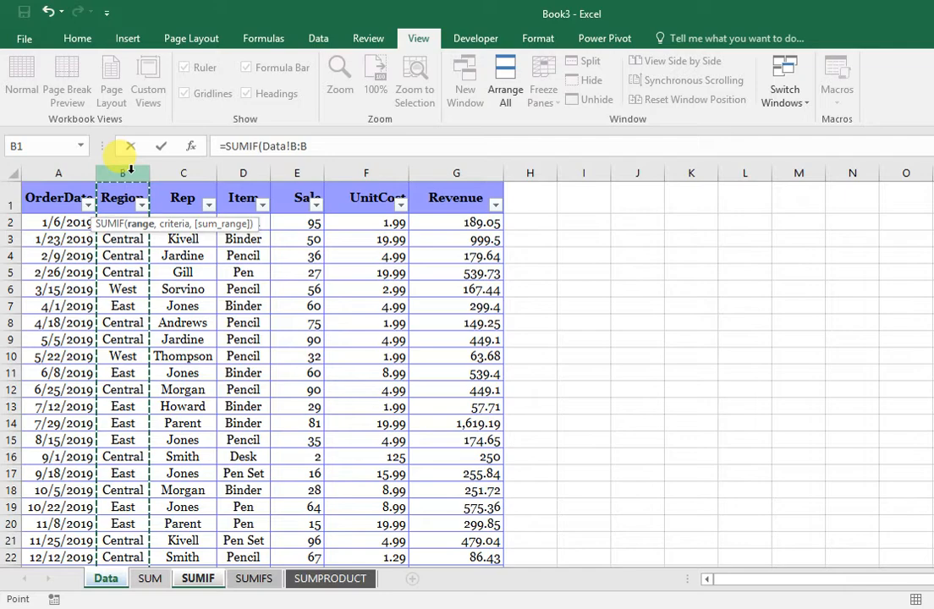
{"action": "type", "text": ","}
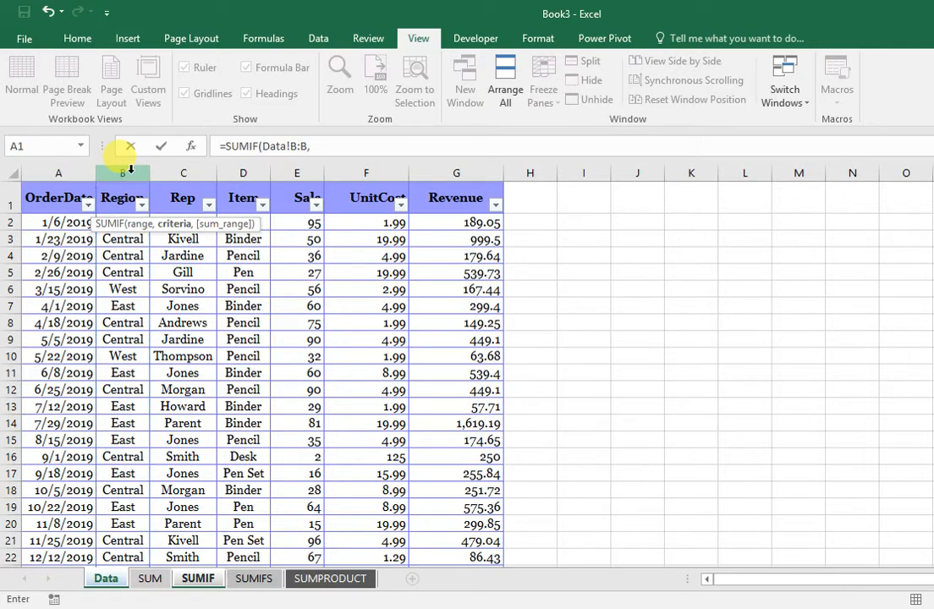
- Set the SUMIF criteria to the Central heading in SUMIF!B1 and the sum range to the Data sheet's Sale column E:E
{"action": "left_click", "coordinate": [202, 580]}
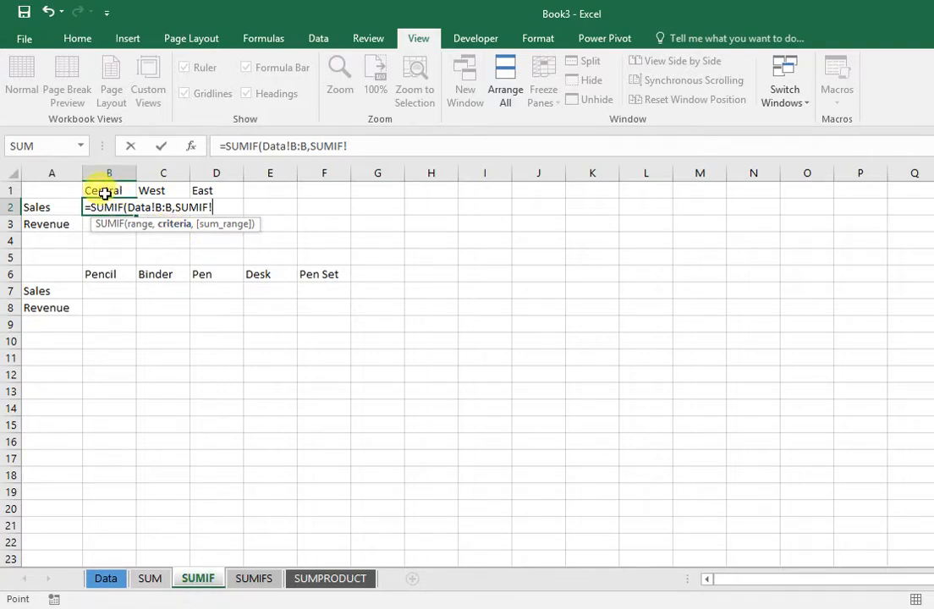
{"action": "left_click", "coordinate": [98, 191]}
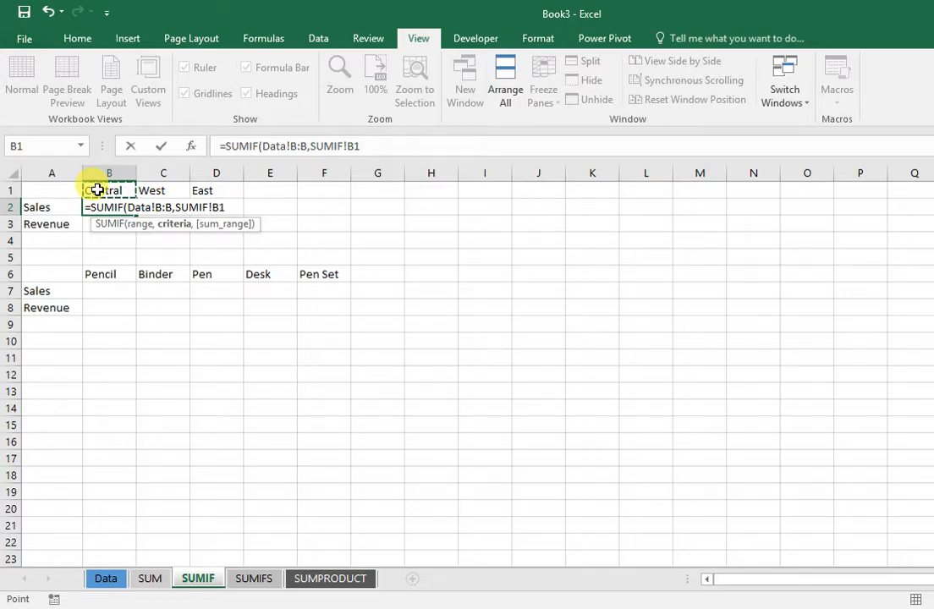
{"action": "type", "text": ","}
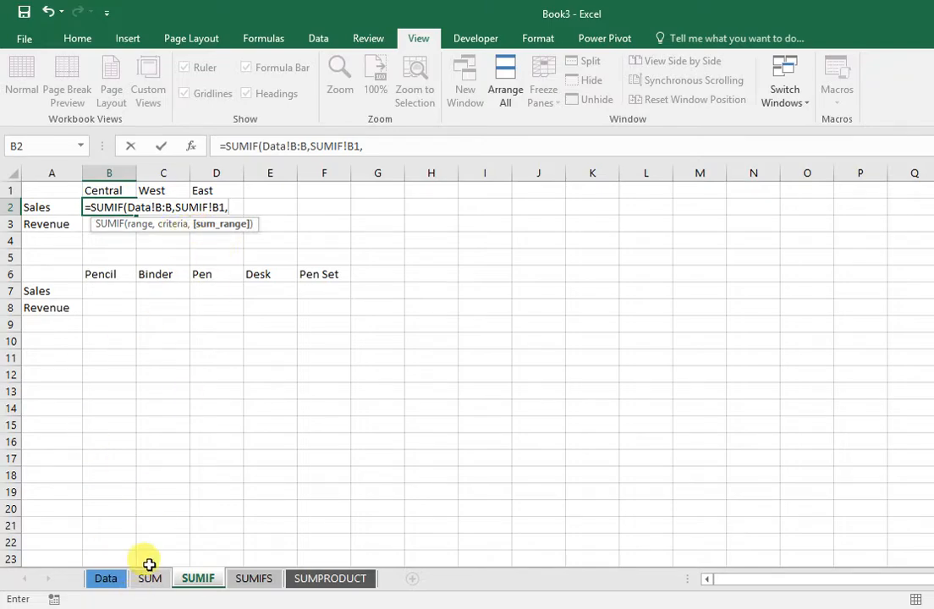
{"action": "left_click", "coordinate": [112, 579]}
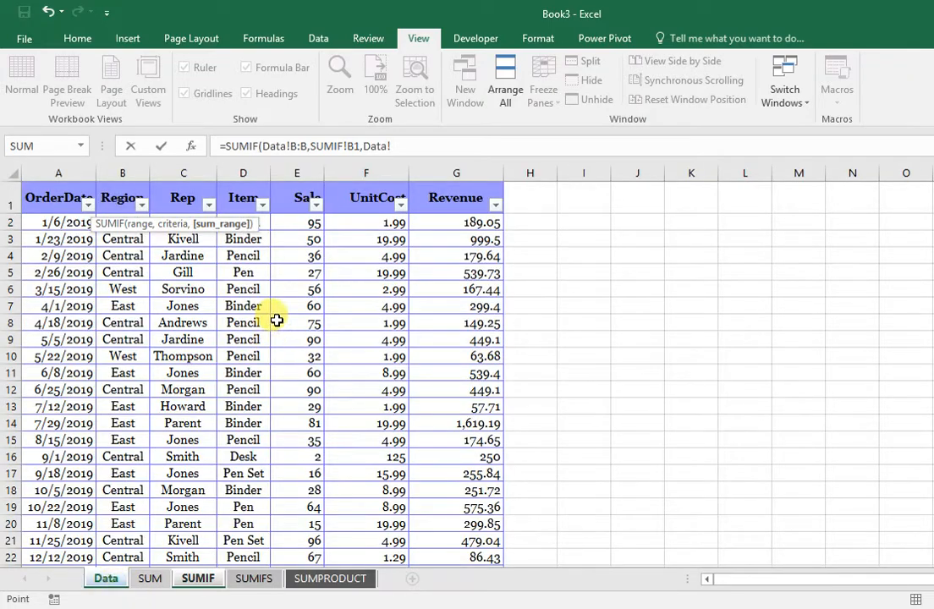
{"action": "left_click", "coordinate": [297, 172]}
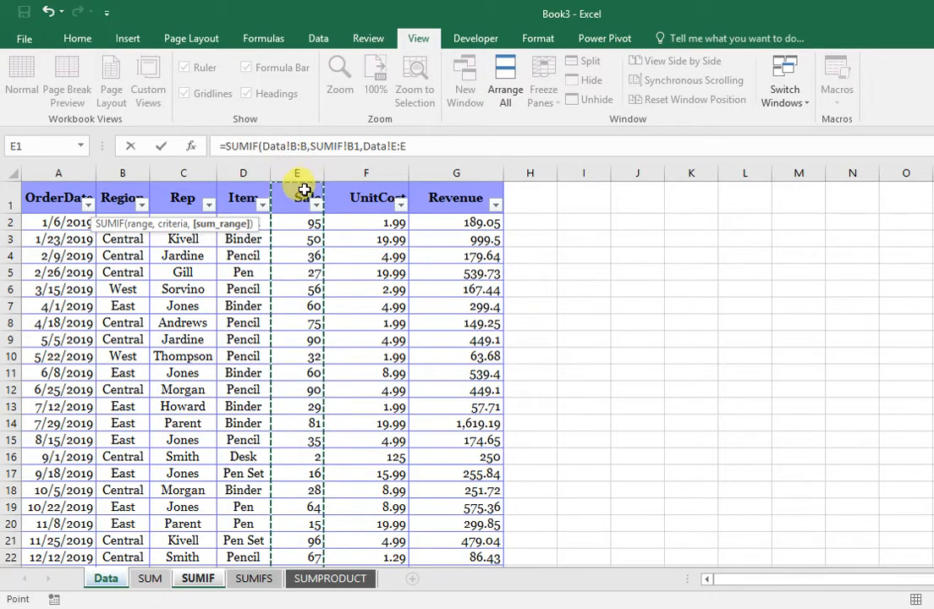
- Try the bounded range Data!E1:E44 as the sum range of the SUMIF formula
{"action": "left_click", "coordinate": [303, 197]}
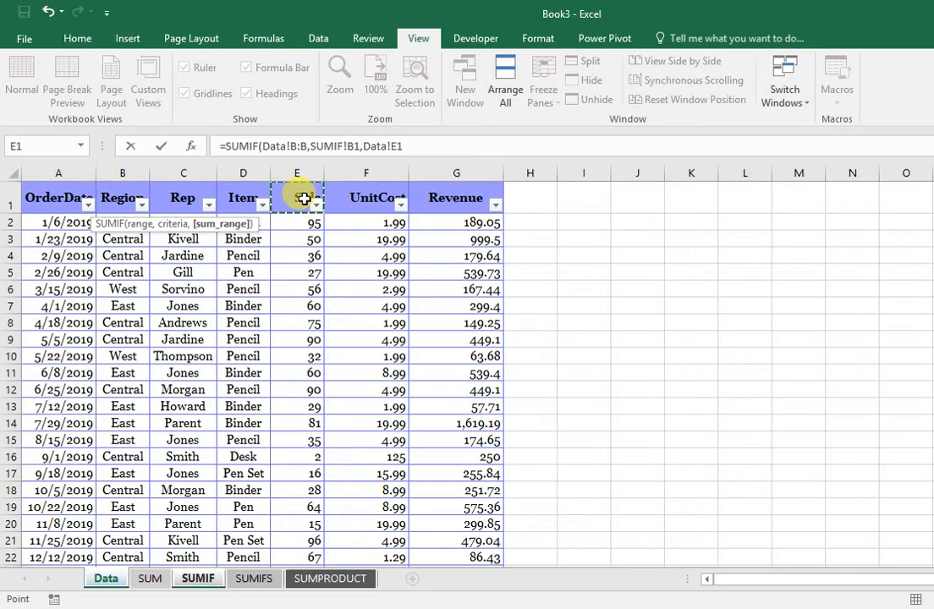
{"action": "key", "text": "ctrl+shift+Down"}
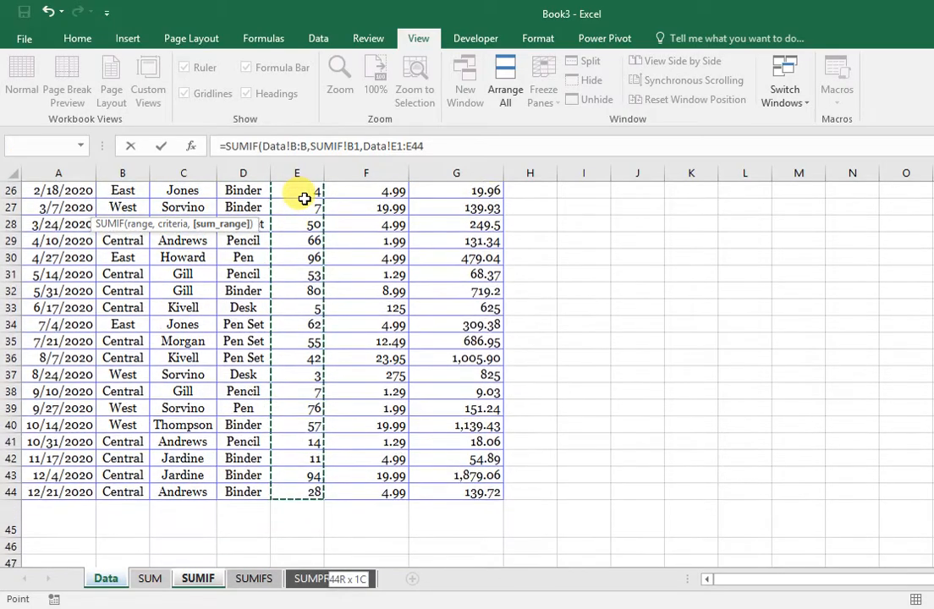
{"action": "scroll", "coordinate": [302, 197], "scroll_direction": "up", "scroll_amount": 8}
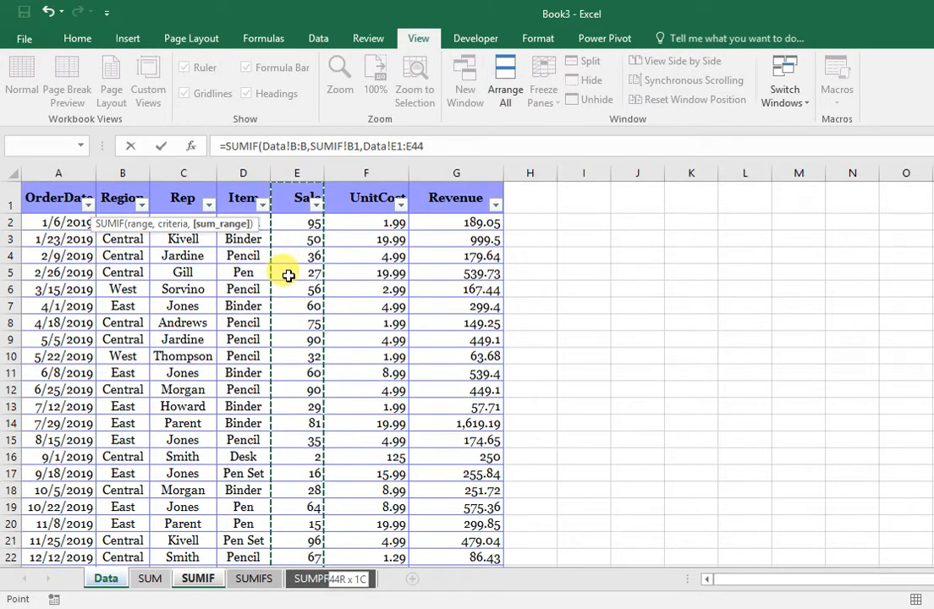
- Use the whole Sale column Data!E:E as the sum range and enter the formula in B2
{"action": "left_click", "coordinate": [303, 173]}
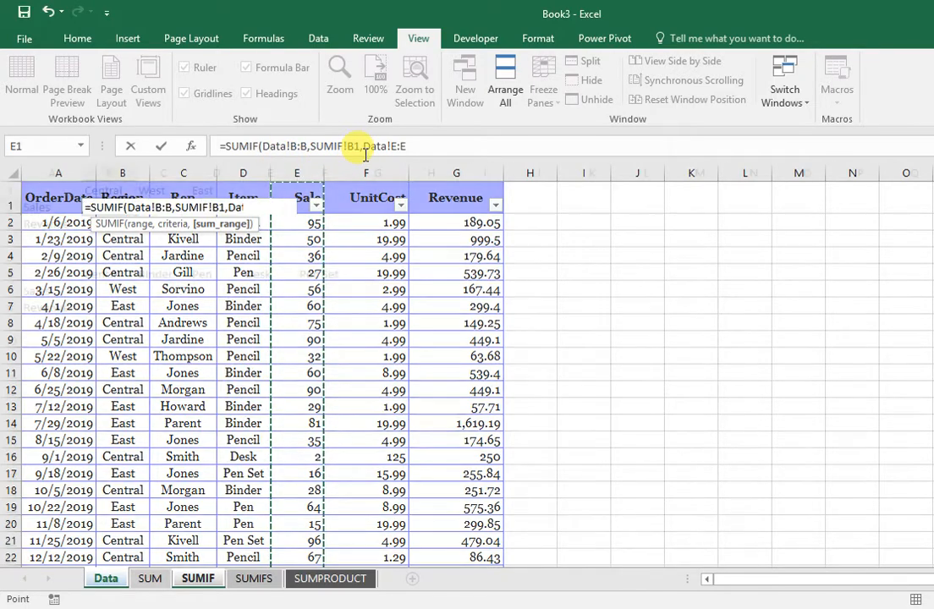
{"action": "key", "text": "Return"}
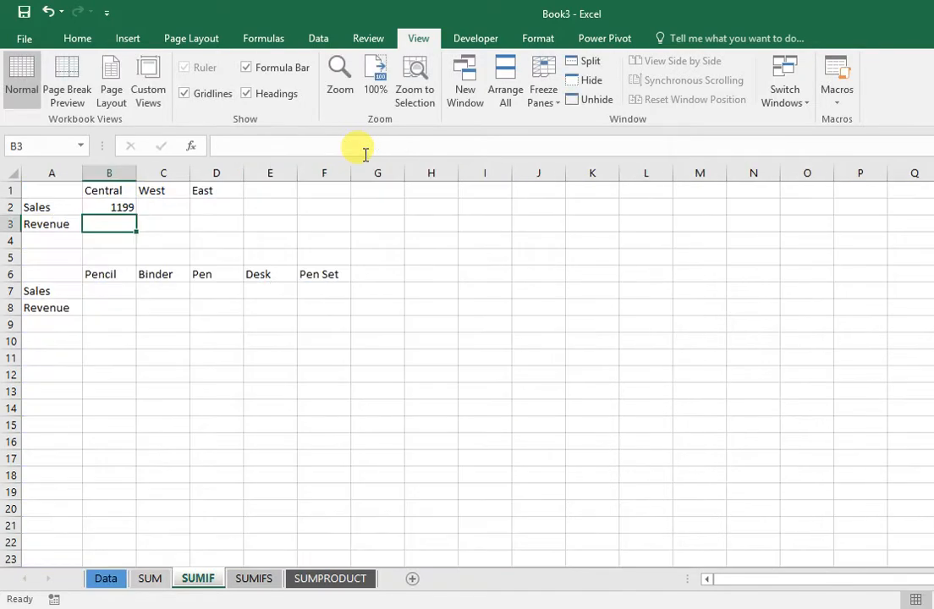
- Try to fill the Central sales formula from B2 into C2 for West and compare the references in both cells
{"action": "left_click", "coordinate": [115, 207]}
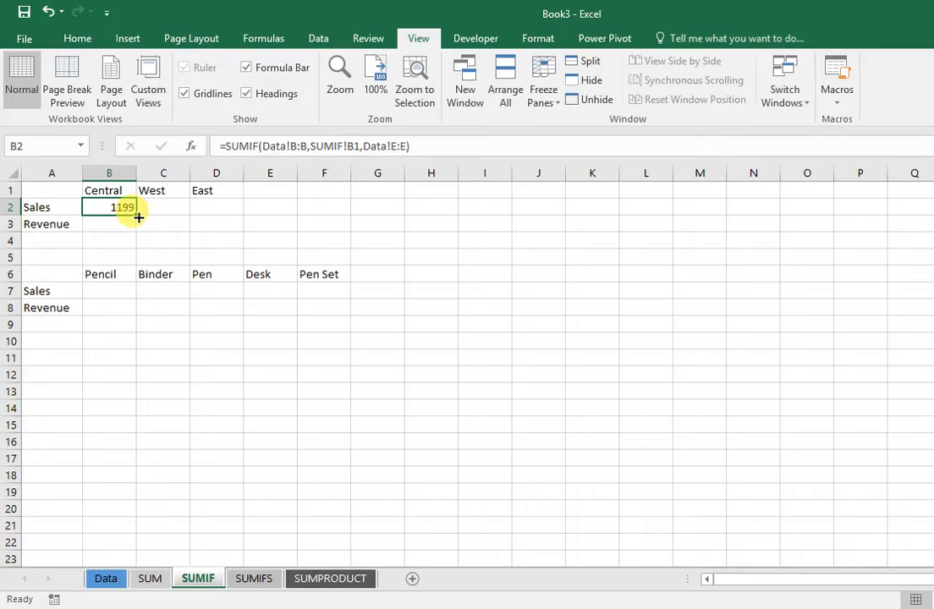
{"action": "left_click_drag", "start_coordinate": [141, 218], "coordinate": [181, 217]}
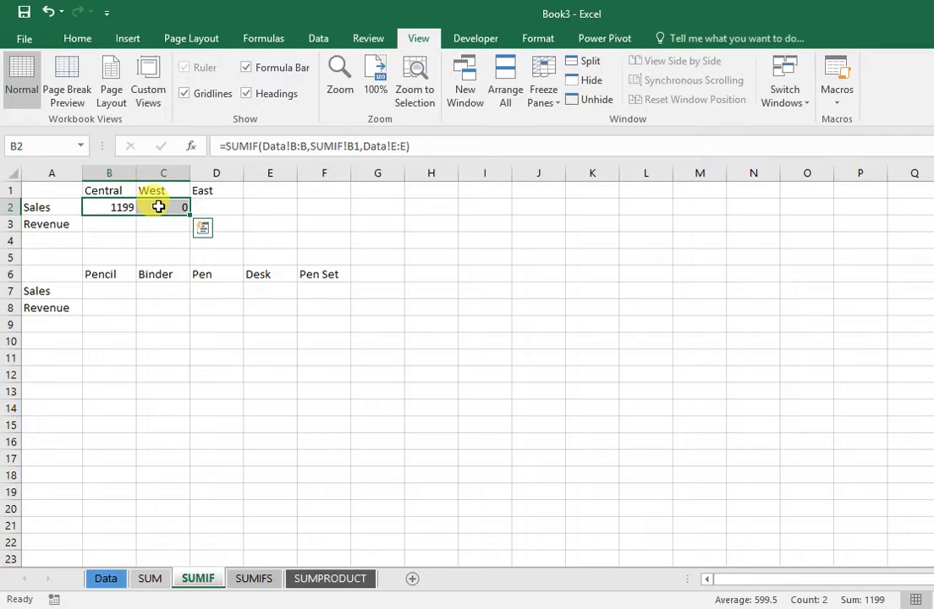
{"action": "left_click", "coordinate": [158, 206]}
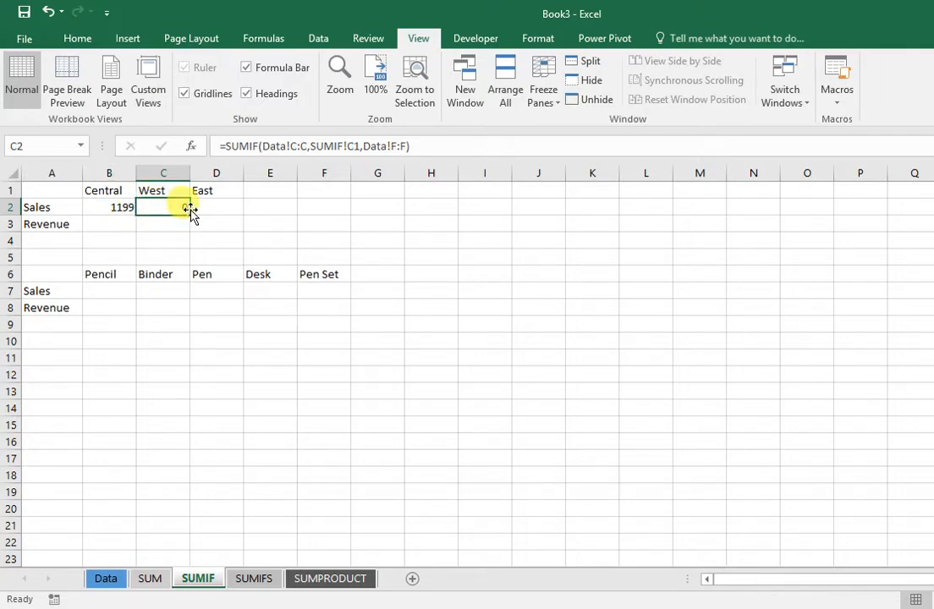
{"action": "left_click", "coordinate": [114, 204]}
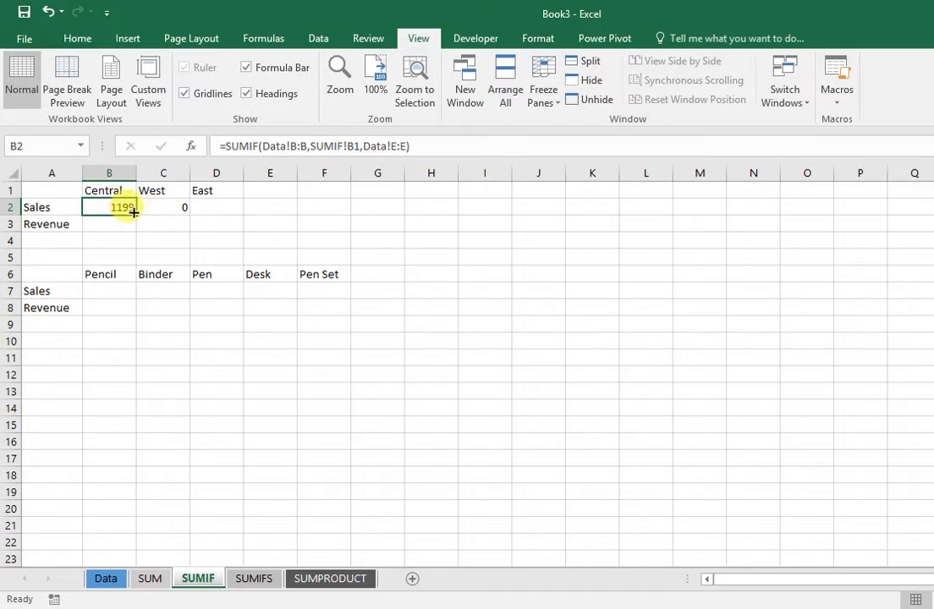
{"action": "left_click", "coordinate": [297, 145]}
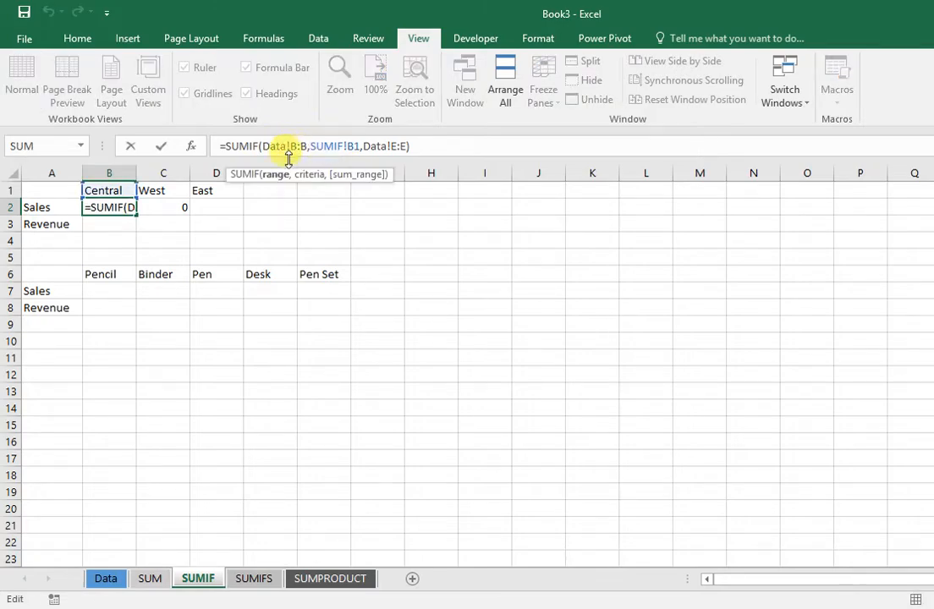
{"action": "left_click", "coordinate": [199, 209]}
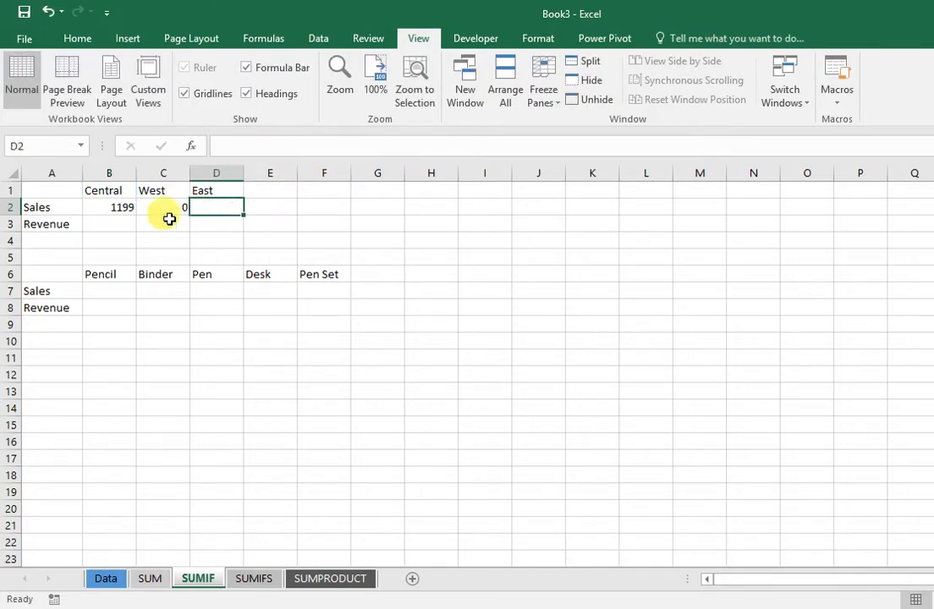
- Lock the references in B2 so the formula reads =SUMIF(Data!$B:$B,SUMIF!B$1,Data!$E:$E)
{"action": "left_click", "coordinate": [95, 211]}
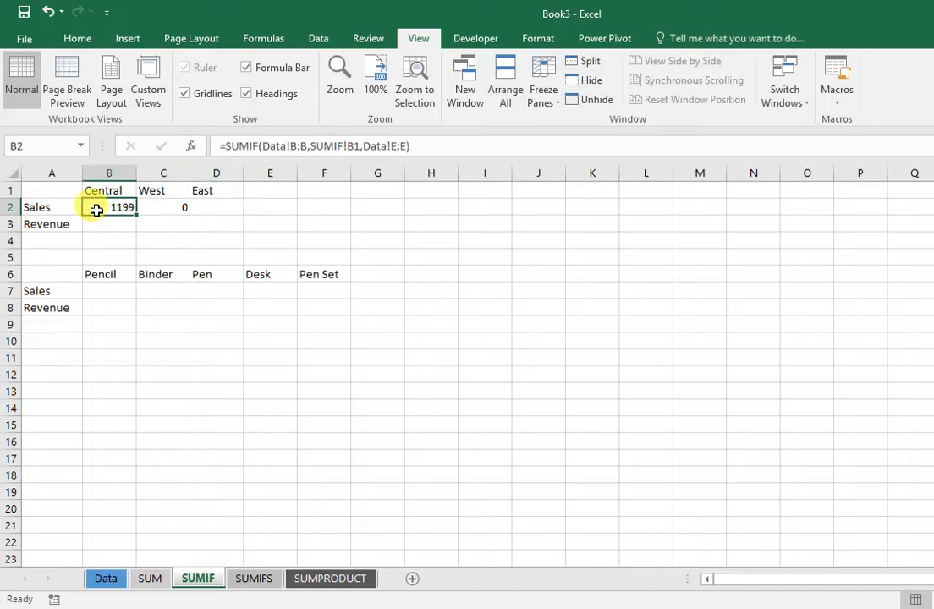
{"action": "left_click", "coordinate": [297, 147]}
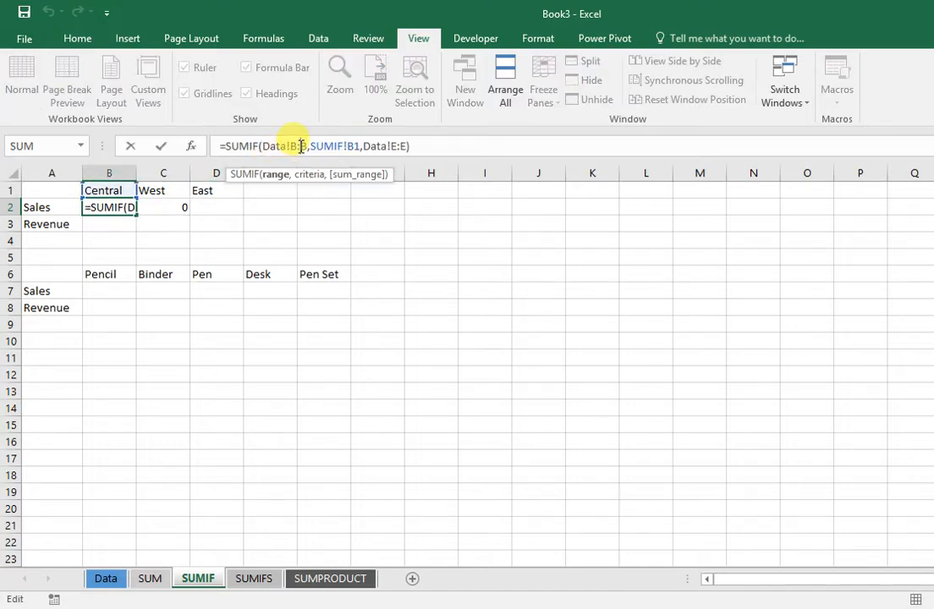
{"action": "key", "text": "F4"}
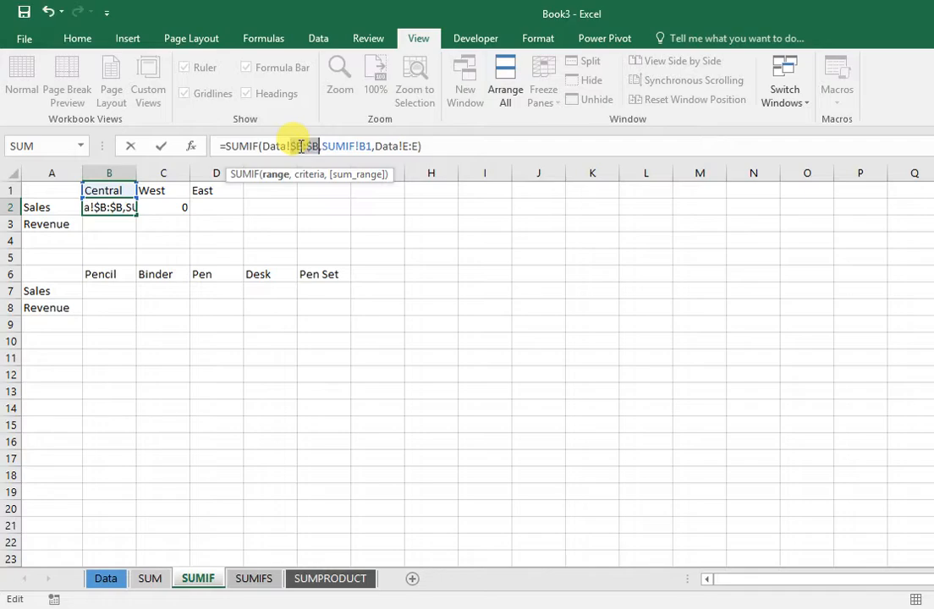
{"action": "left_click", "coordinate": [408, 147]}
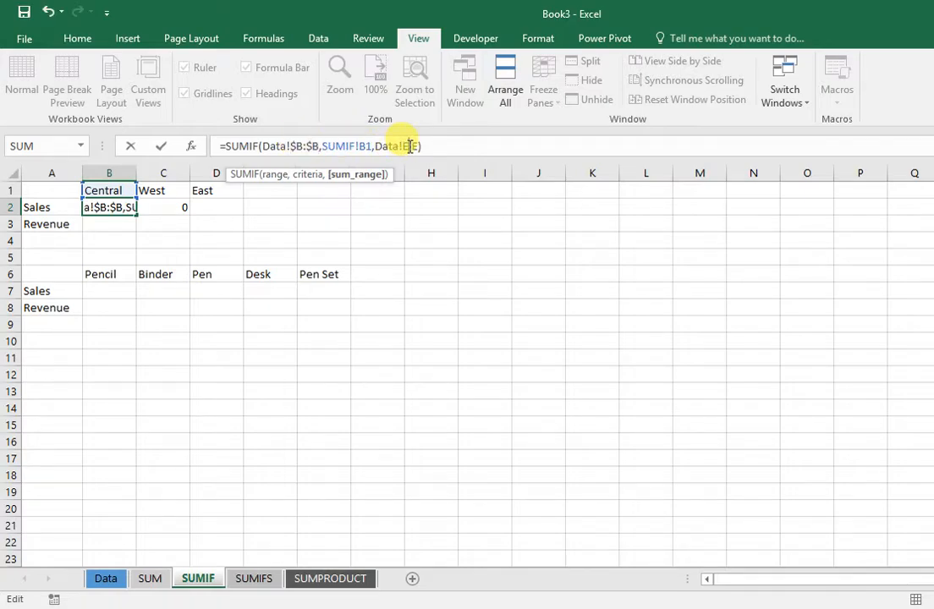
{"action": "key", "text": "F4"}
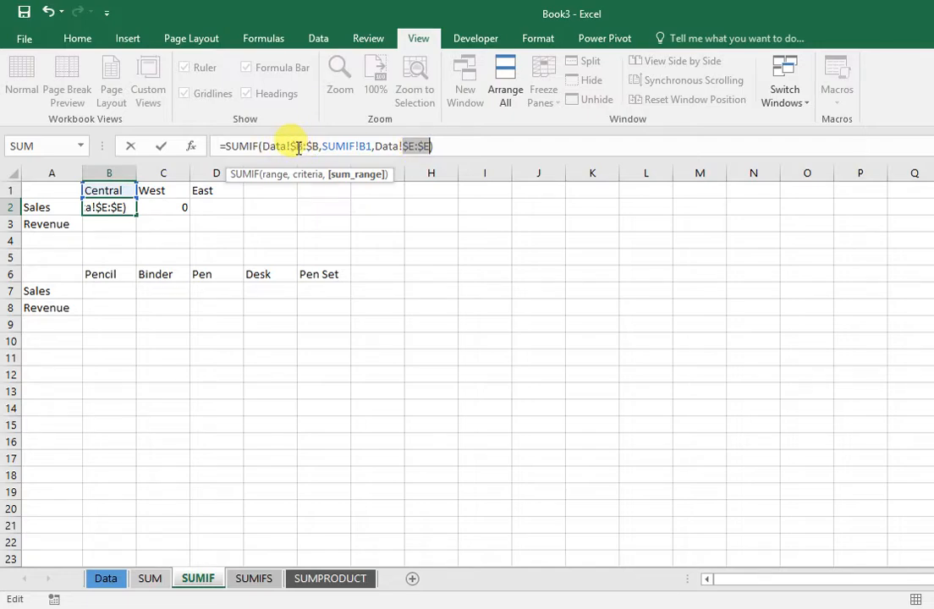
{"action": "left_click", "coordinate": [367, 146]}
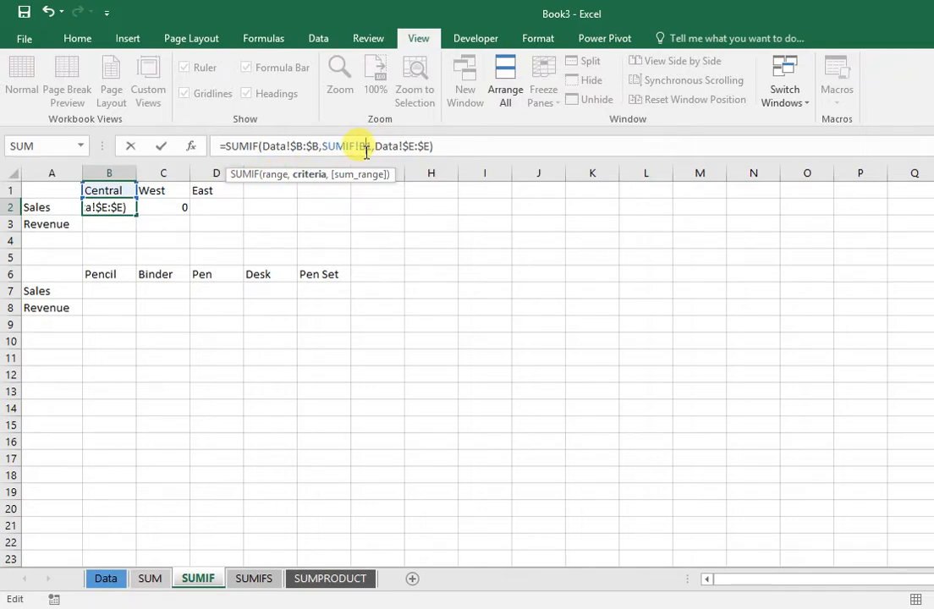
{"action": "key", "text": "F4"}
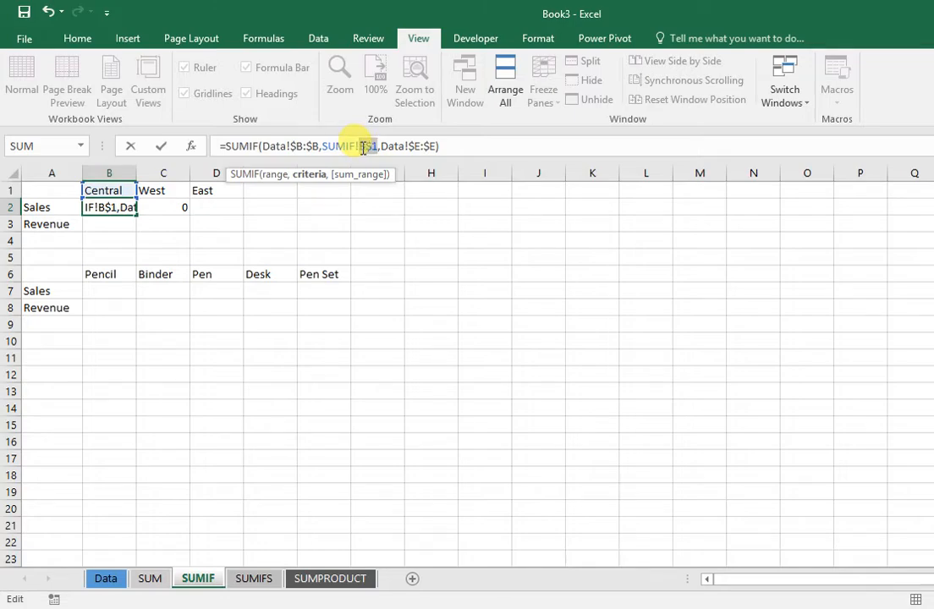
{"action": "key", "text": "Return"}
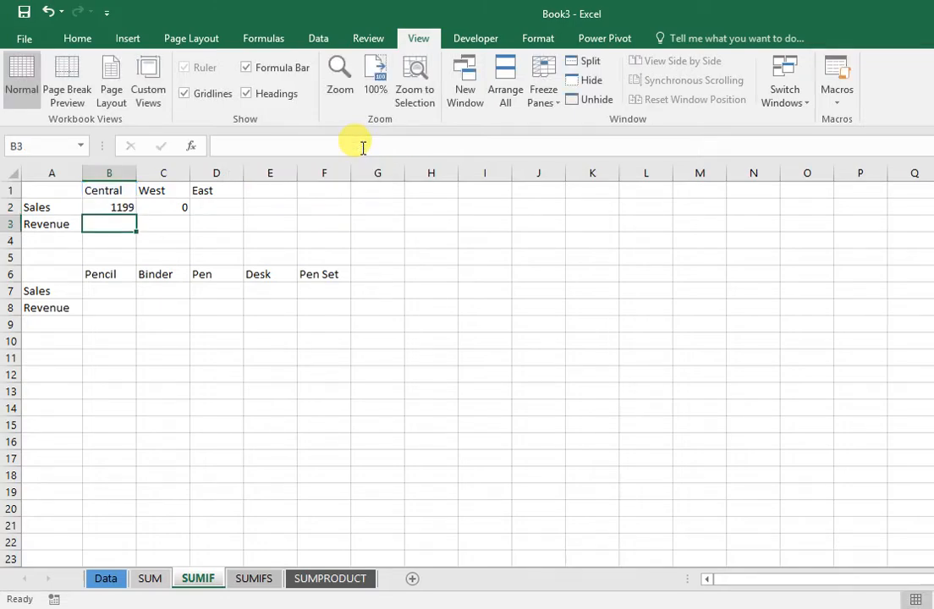
- Fill the locked Sales formula from B2 across to the West and East cells C2:D2
{"action": "left_click", "coordinate": [127, 208]}
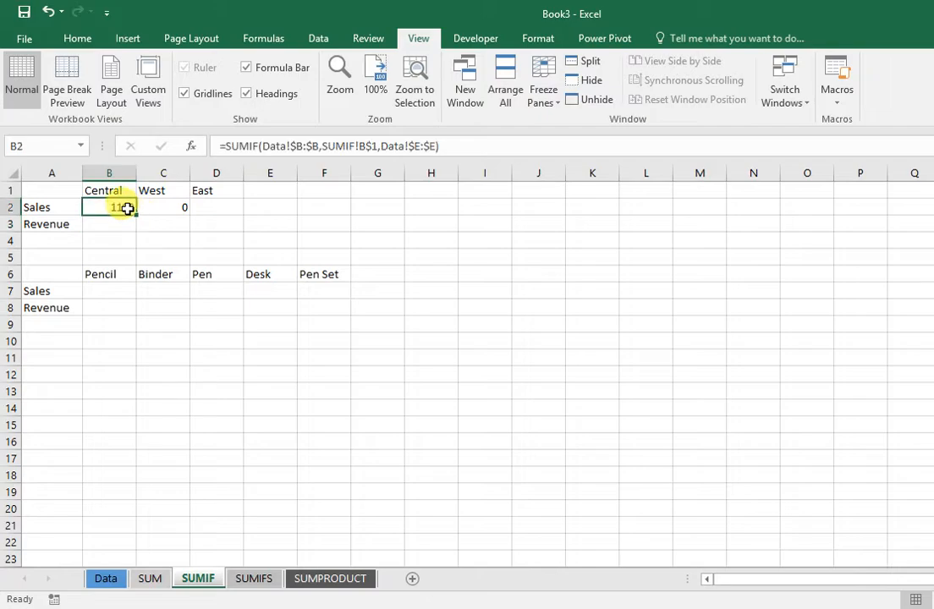
{"action": "left_click_drag", "start_coordinate": [132, 213], "coordinate": [235, 208]}
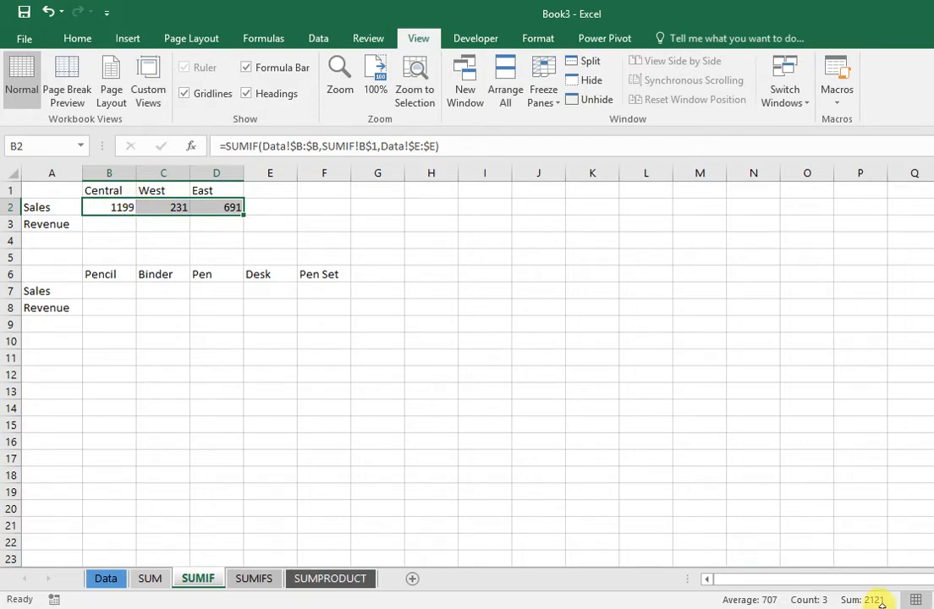
- Review the regional Sales formulas in B2 and D2
{"action": "left_click", "coordinate": [141, 252]}
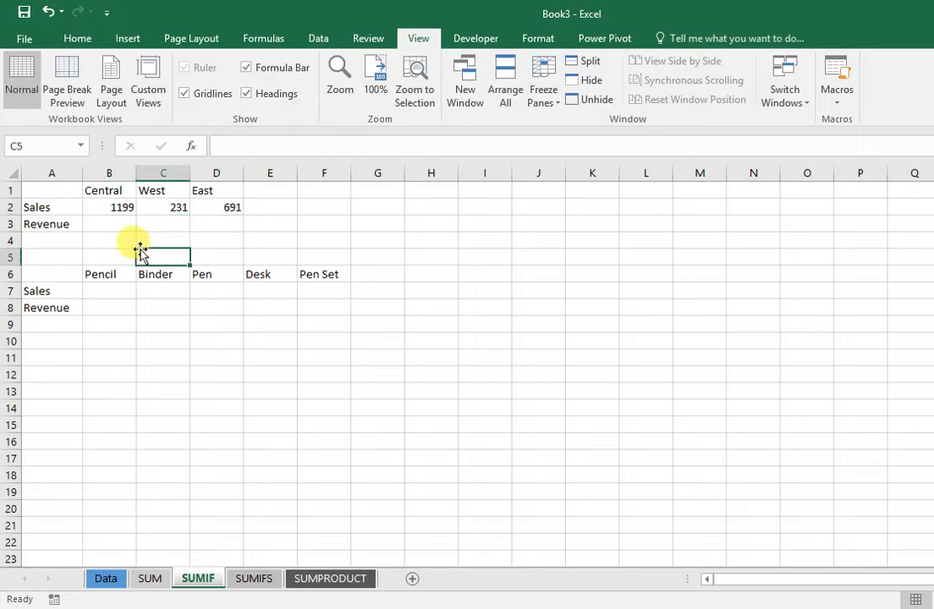
{"action": "left_click", "coordinate": [128, 204]}
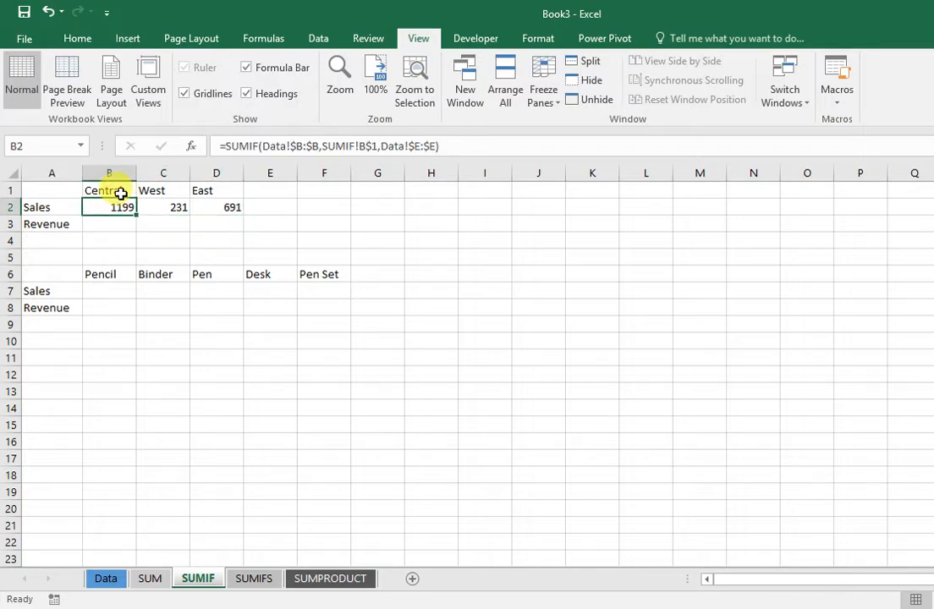
{"action": "left_click", "coordinate": [222, 204]}
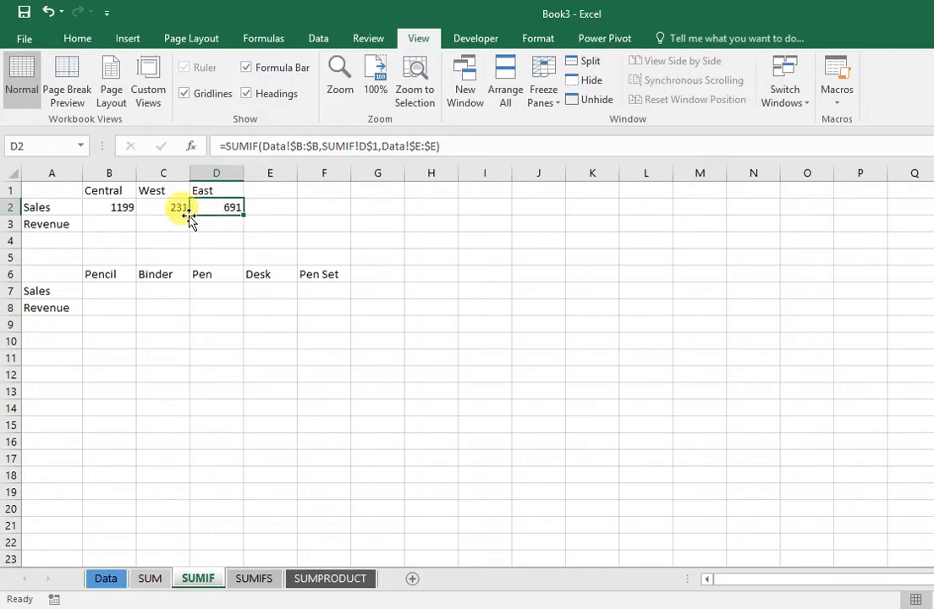
{"action": "left_click", "coordinate": [115, 218]}
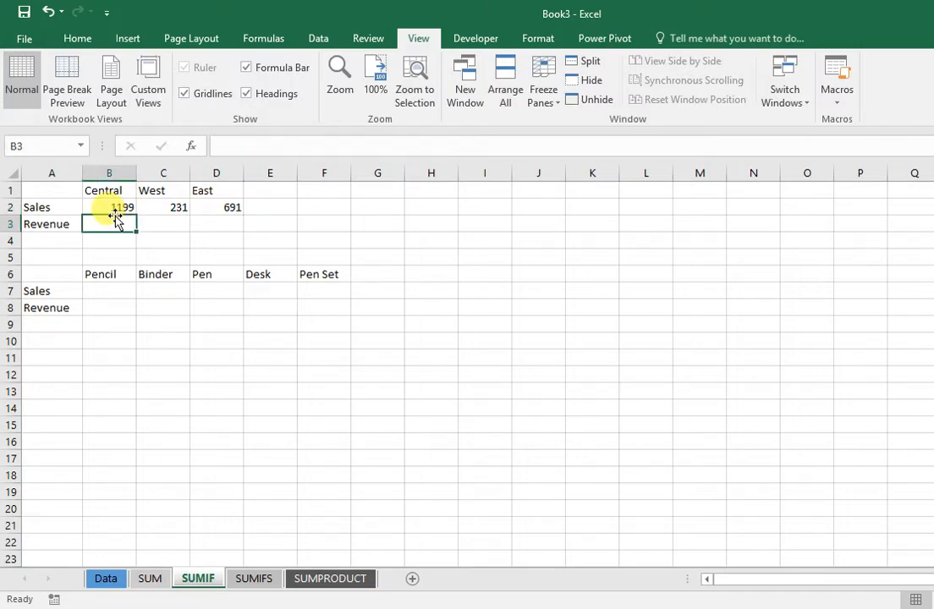
{"action": "left_click", "coordinate": [113, 207]}
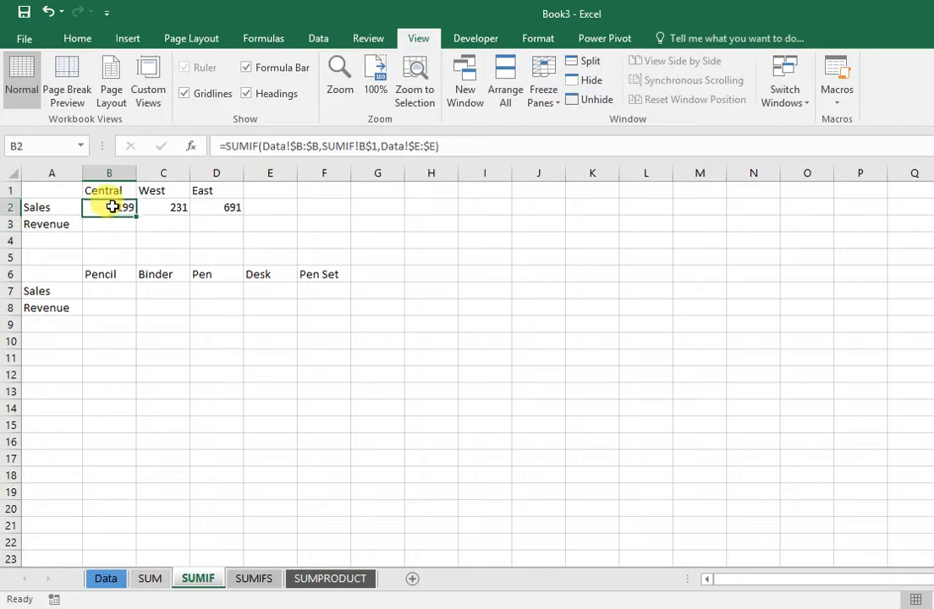
- Start a SUMIF formula in Central Revenue cell B3 with the locked Region column Data!$B:$B as the range
{"action": "left_click", "coordinate": [115, 221]}
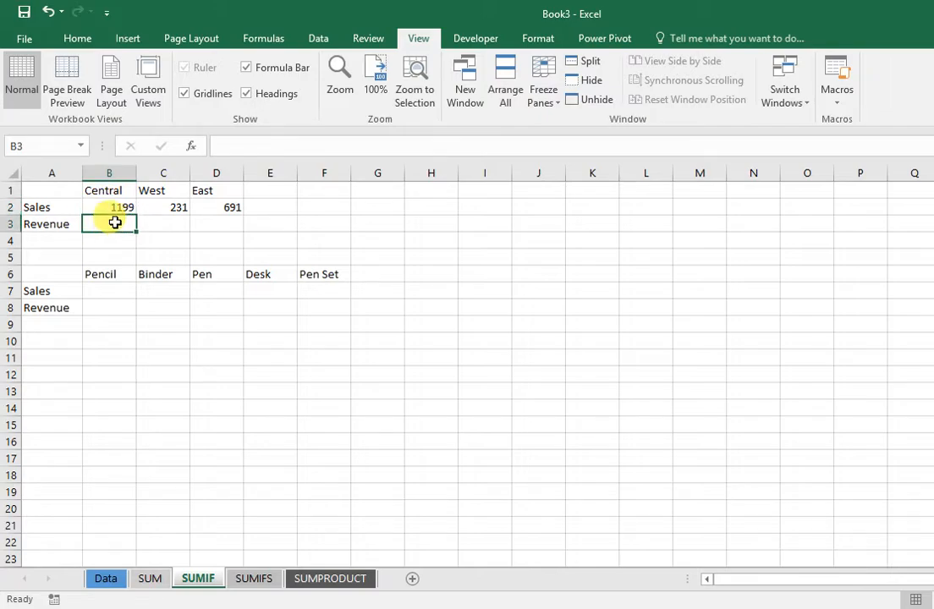
{"action": "type", "text": "="}
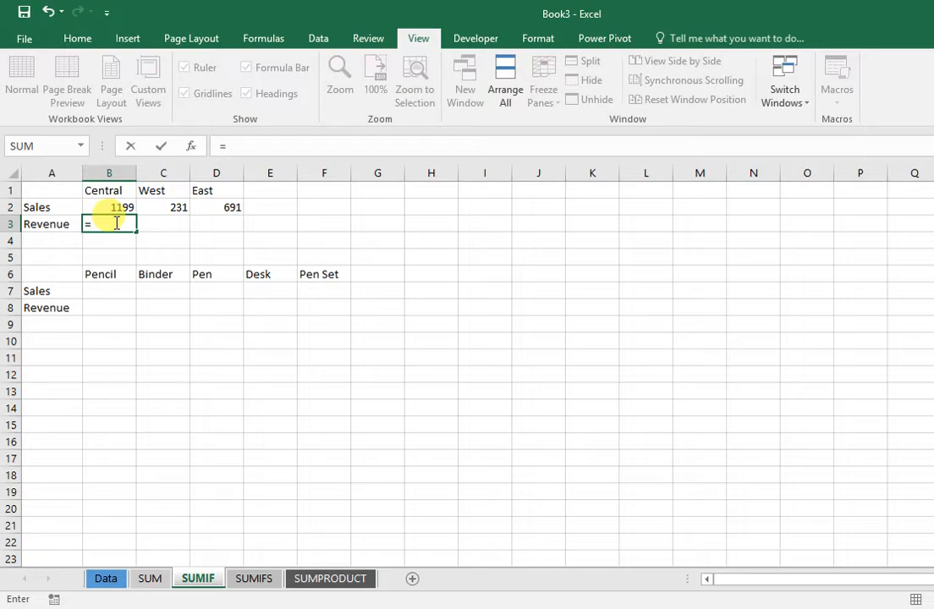
{"action": "type", "text": "sumi"}
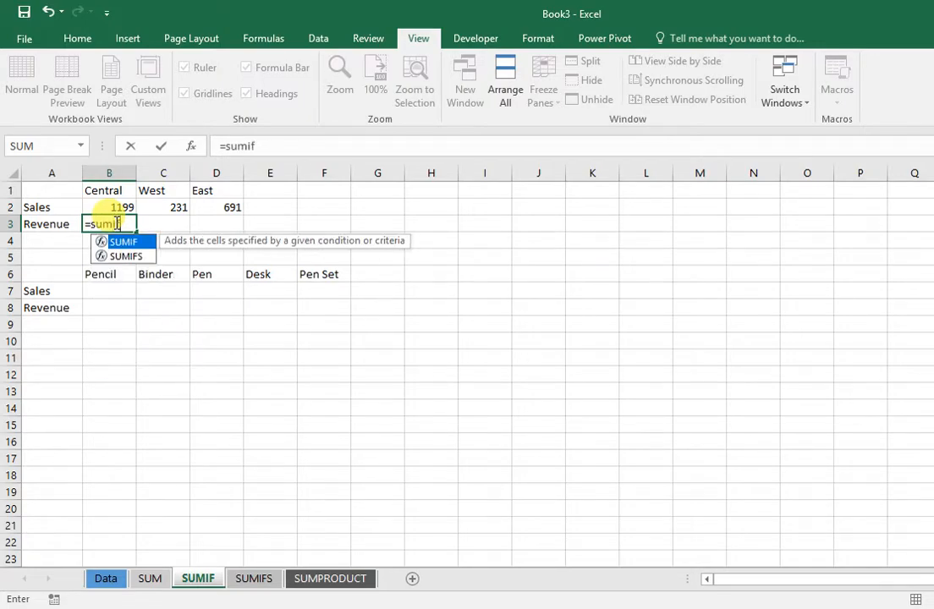
{"action": "type", "text": "f"}
{"action": "key", "text": "Tab"}
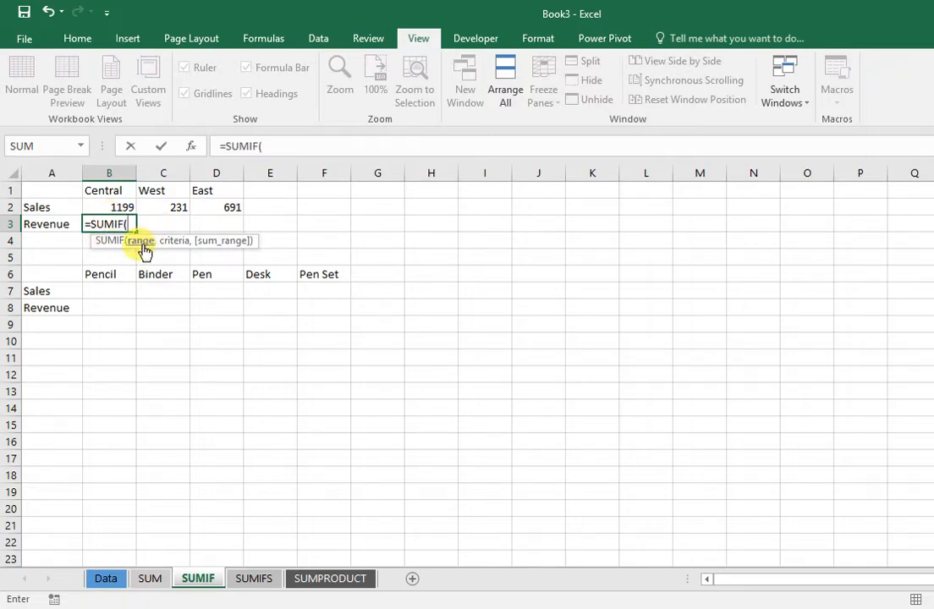
{"action": "left_click", "coordinate": [107, 584]}
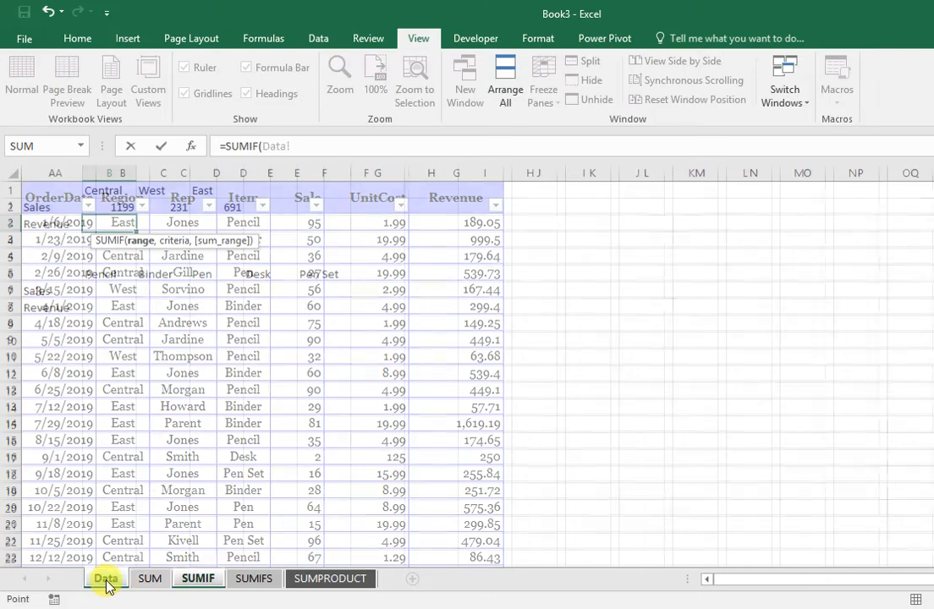
{"action": "left_click", "coordinate": [130, 172]}
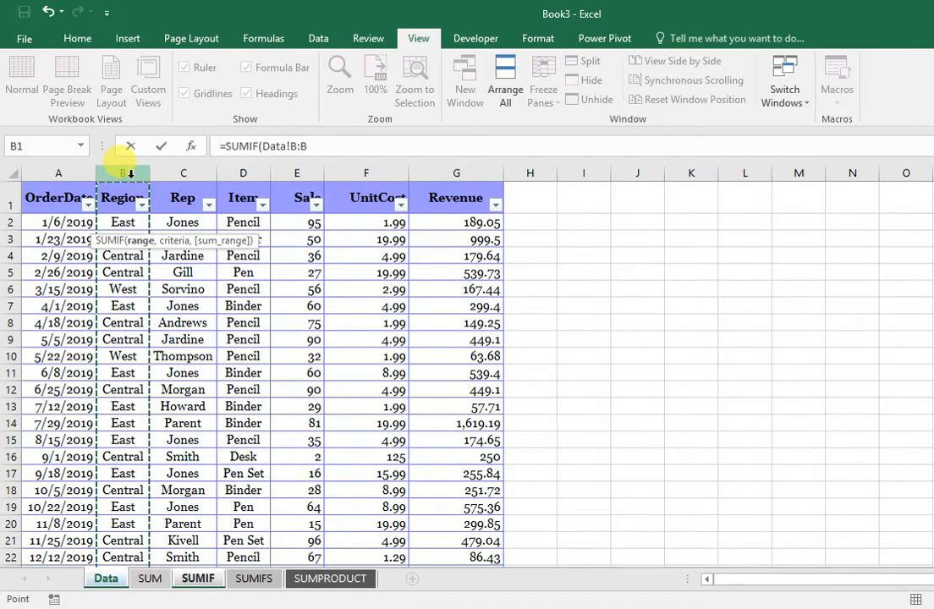
{"action": "key", "text": "F4"}
{"action": "type", "text": ","}
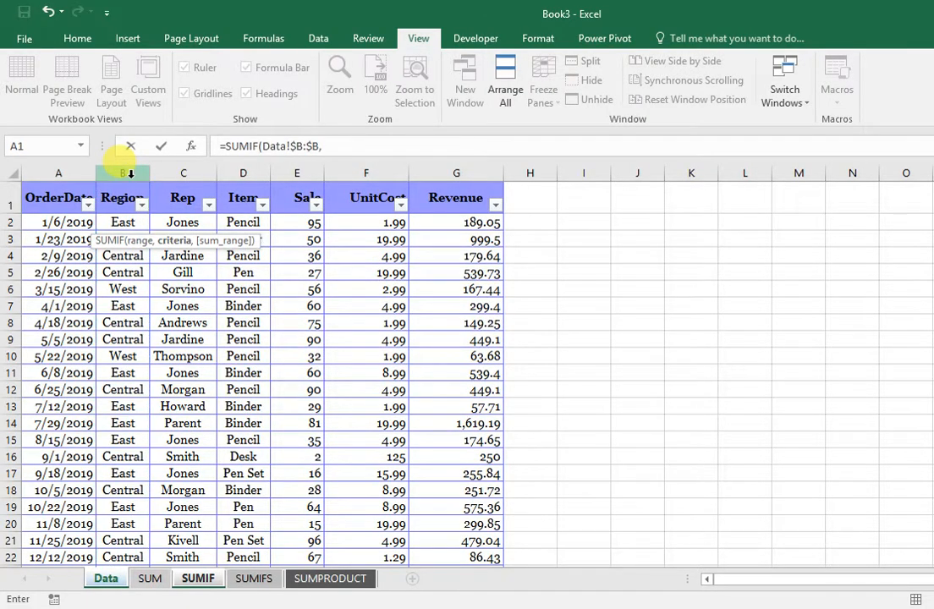
- Use the Central header as the criteria in the B3 formula, locking only its row as SUMIF!B$1
{"action": "left_click", "coordinate": [200, 581]}
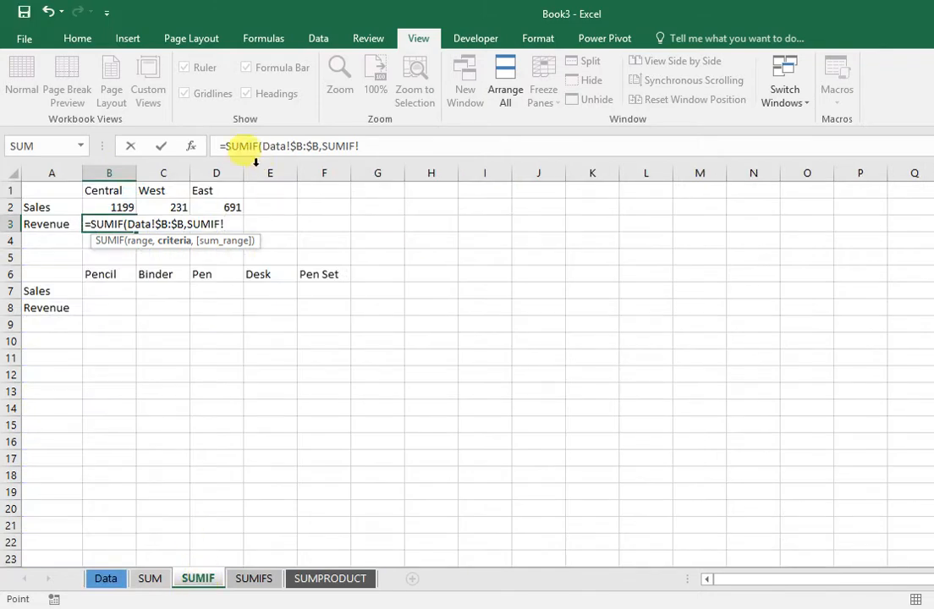
{"action": "left_click", "coordinate": [113, 191]}
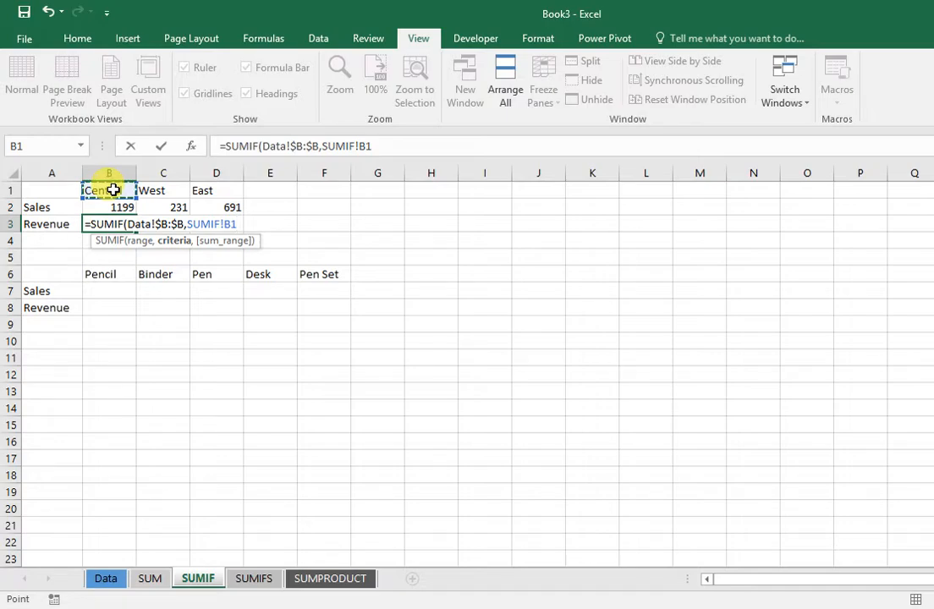
{"action": "key", "text": "F4"}
{"action": "key", "text": "F4"}
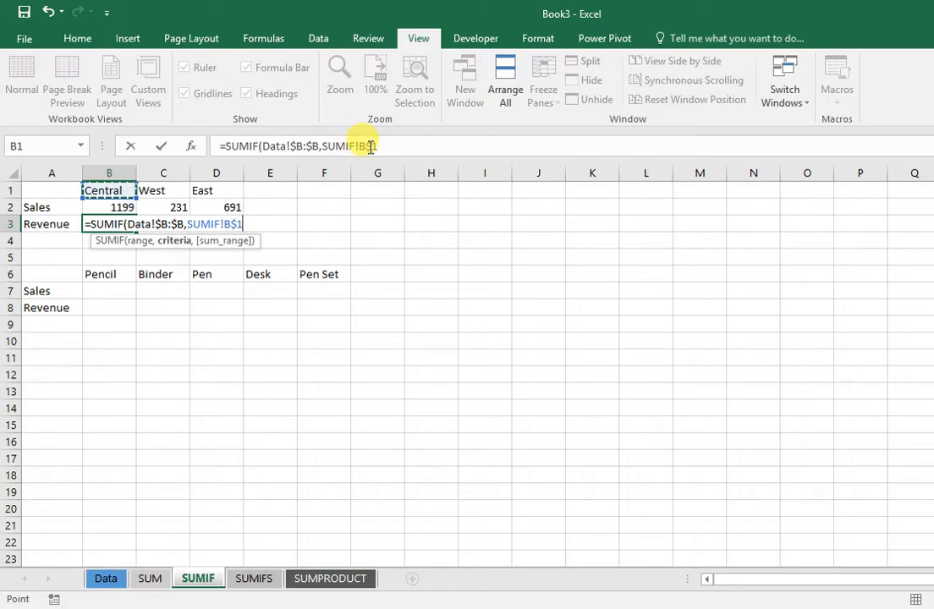
{"action": "type", "text": ","}
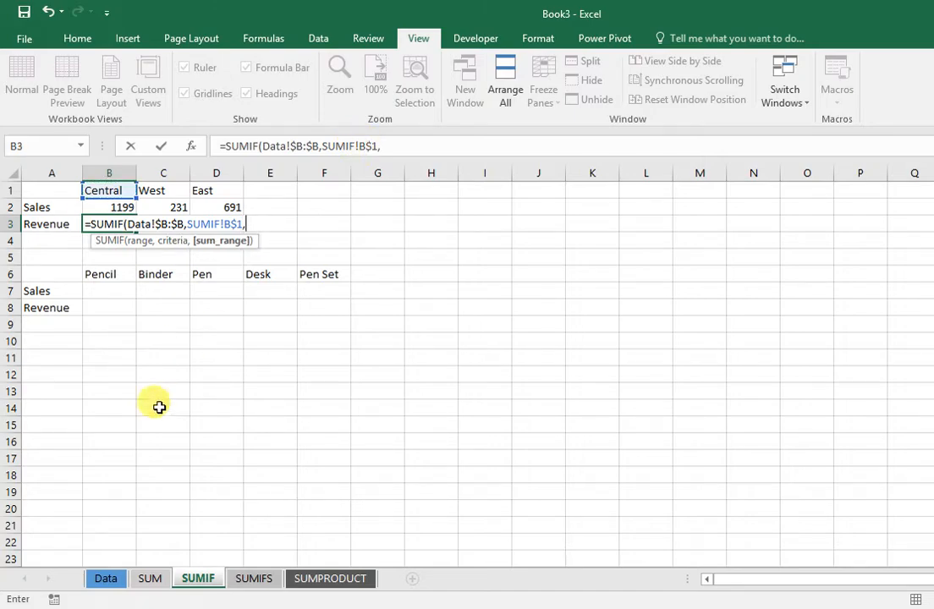
- Complete the B3 formula with the locked Revenue column Data!$G:$G as sum range and fill it across to C3:D3
{"action": "left_click", "coordinate": [117, 579]}
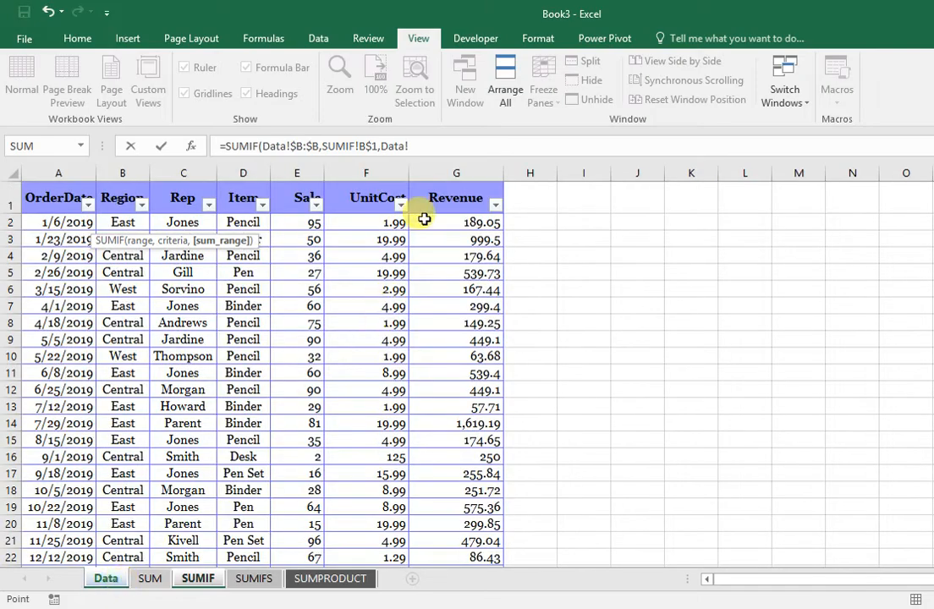
{"action": "left_click", "coordinate": [452, 167]}
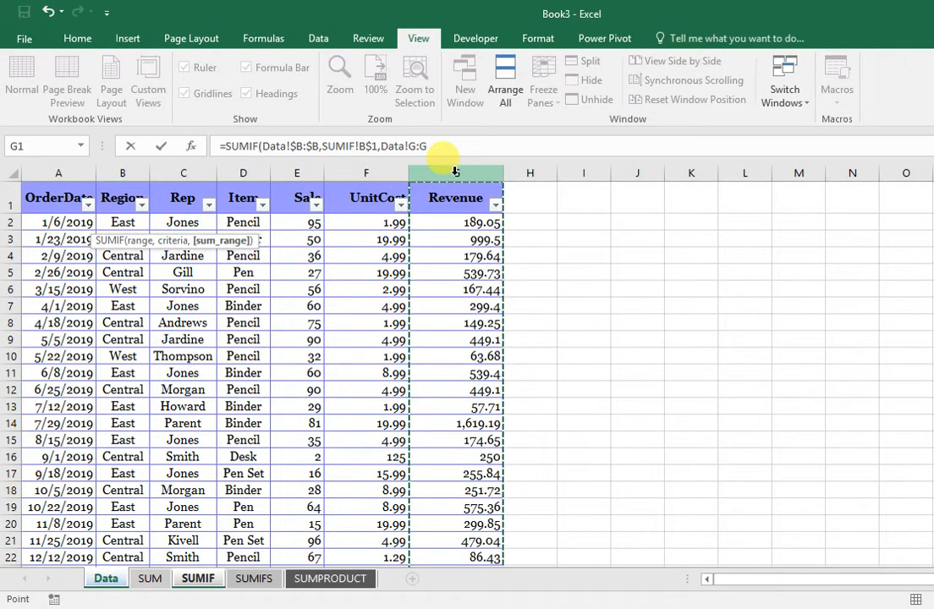
{"action": "key", "text": "F4"}
{"action": "type", "text": ")"}
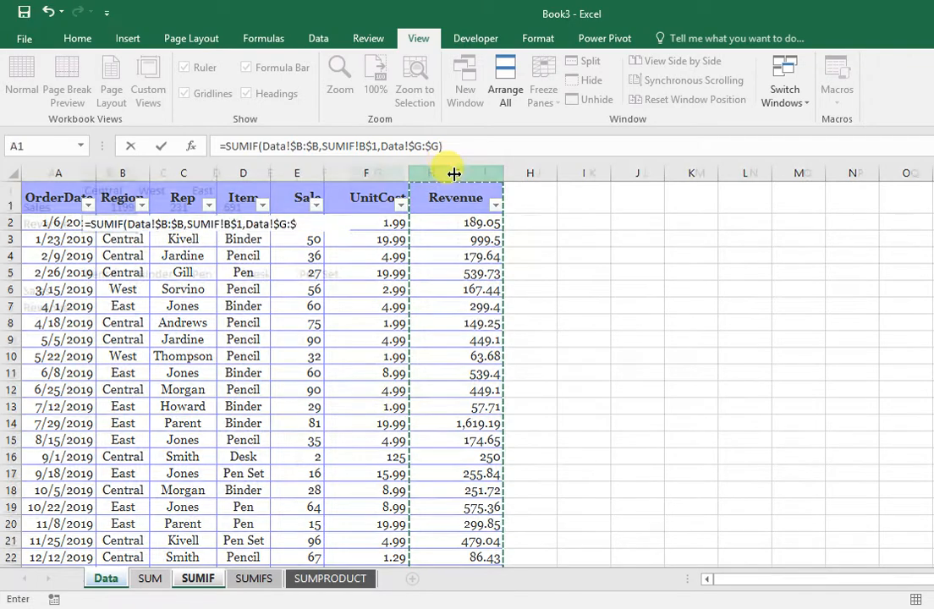
{"action": "key", "text": "Return"}
{"action": "left_click", "coordinate": [112, 224]}
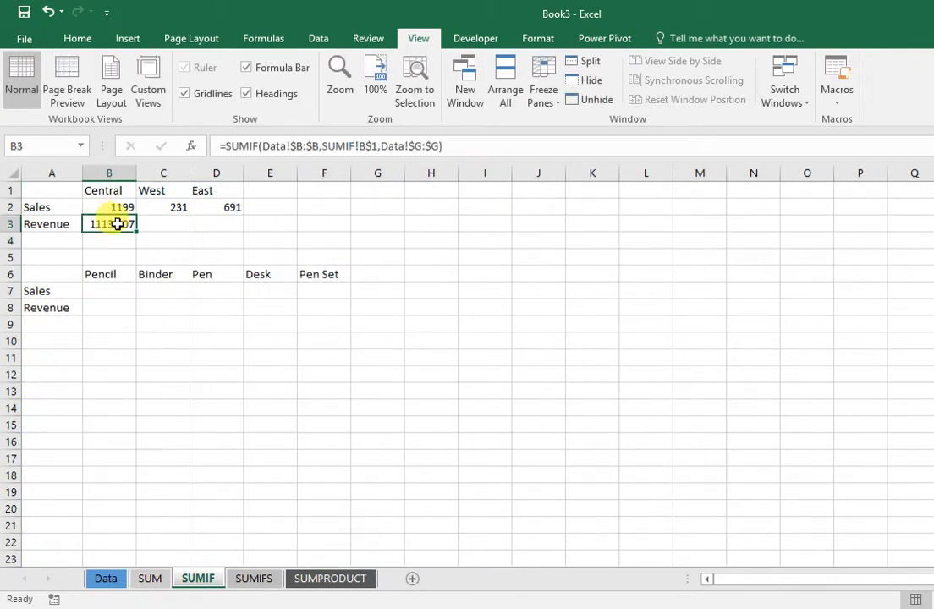
{"action": "left_click_drag", "start_coordinate": [138, 230], "coordinate": [231, 230]}
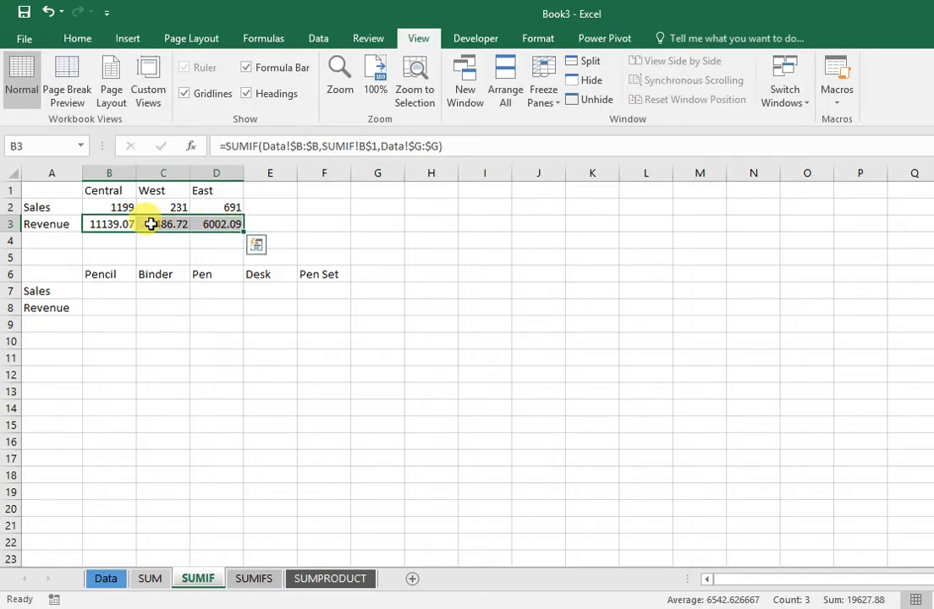
- Format the regional totals in B2:D3 with comma thousands separators and no decimal places
{"action": "left_click", "coordinate": [109, 208]}
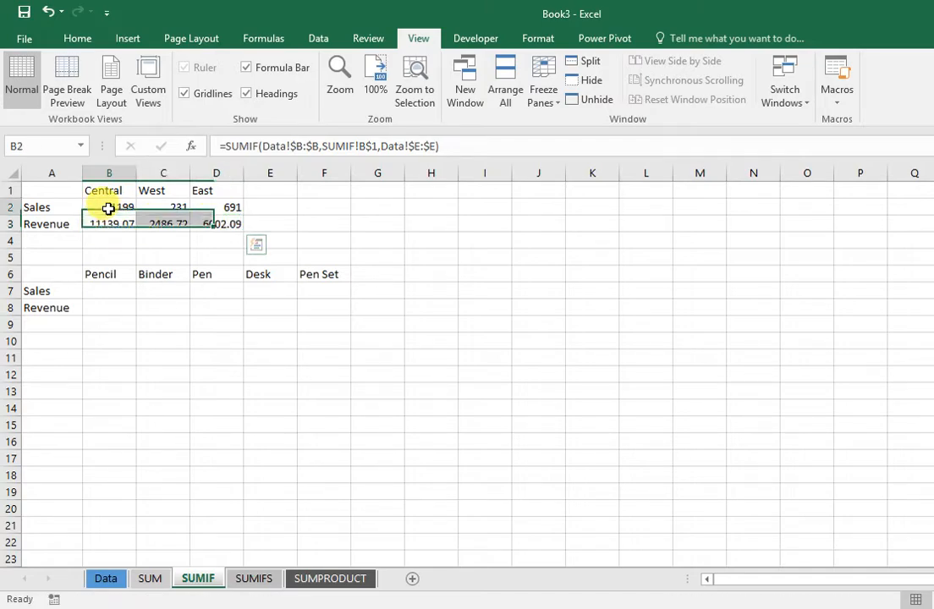
{"action": "left_click_drag", "start_coordinate": [108, 208], "coordinate": [214, 206]}
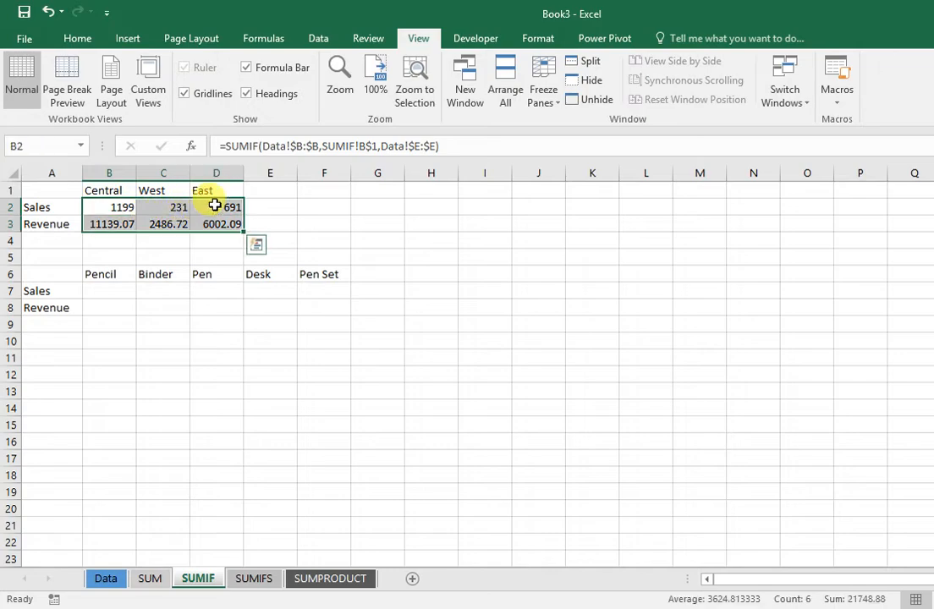
{"action": "left_click", "coordinate": [76, 42]}
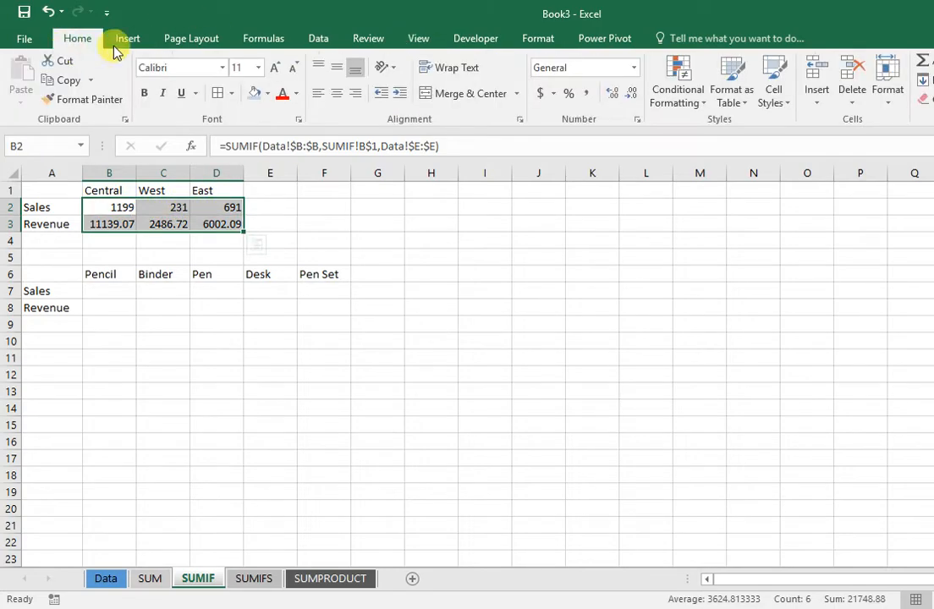
{"action": "left_click", "coordinate": [586, 94]}
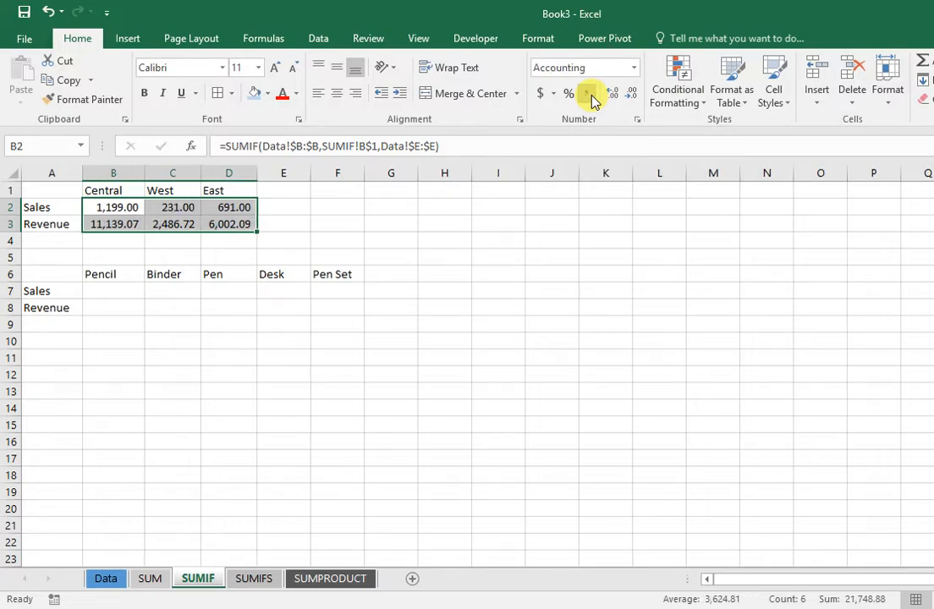
{"action": "left_click", "coordinate": [631, 96]}
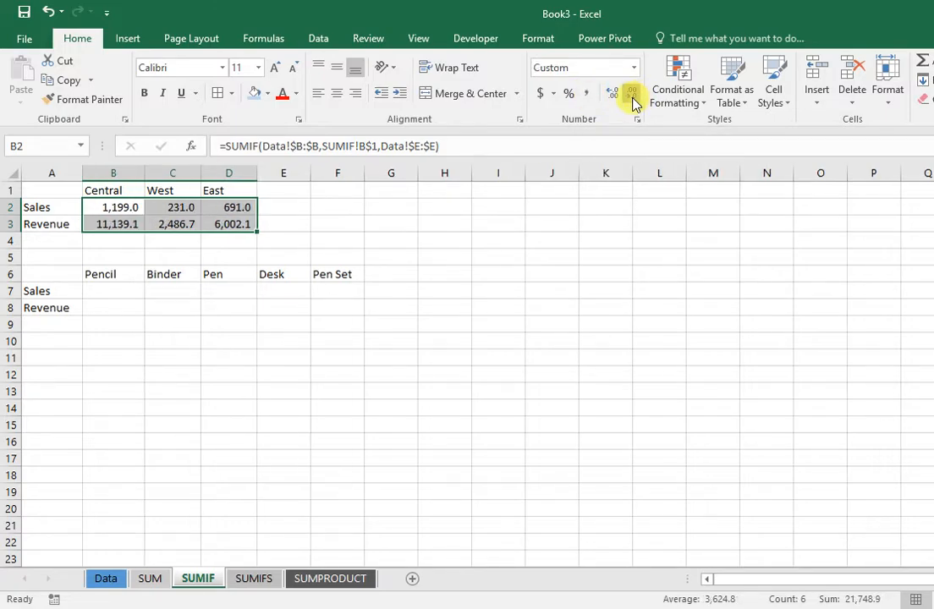
{"action": "left_click", "coordinate": [632, 97]}
{"action": "left_click", "coordinate": [346, 254]}
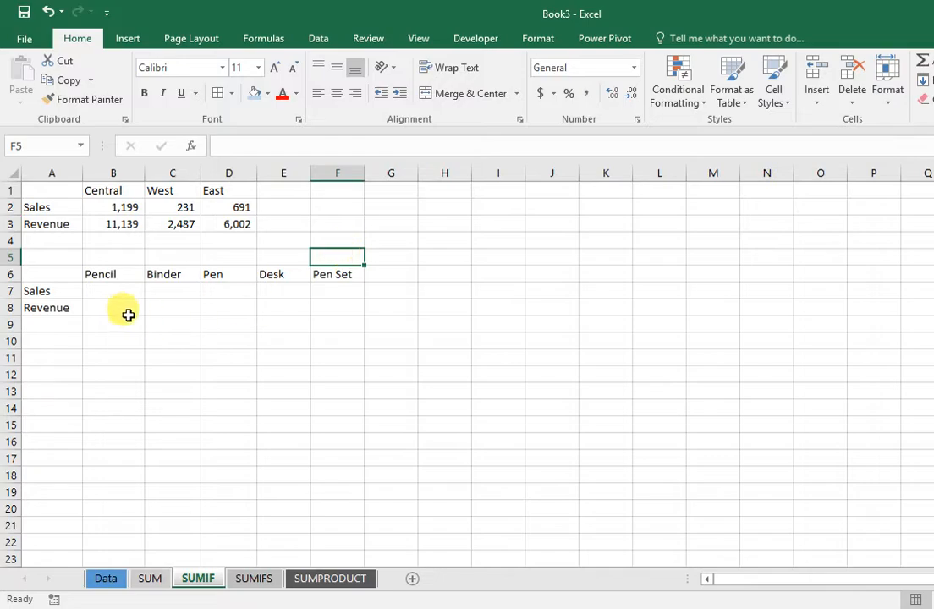
- Start a SUMIF formula in Pencil Sales cell B7 with the locked Item column Data!$D:$D as the range
{"action": "left_click", "coordinate": [102, 288]}
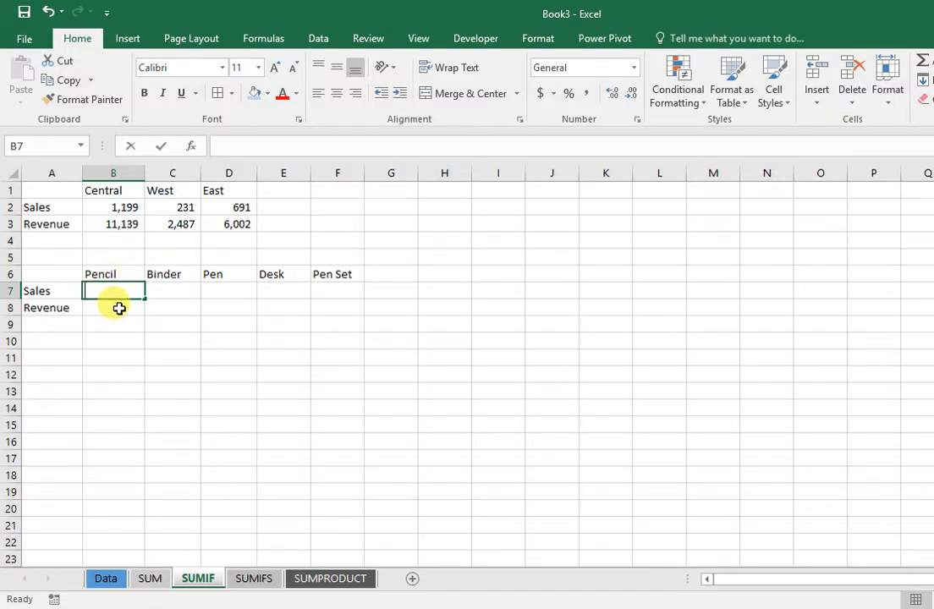
{"action": "type", "text": "=sumif"}
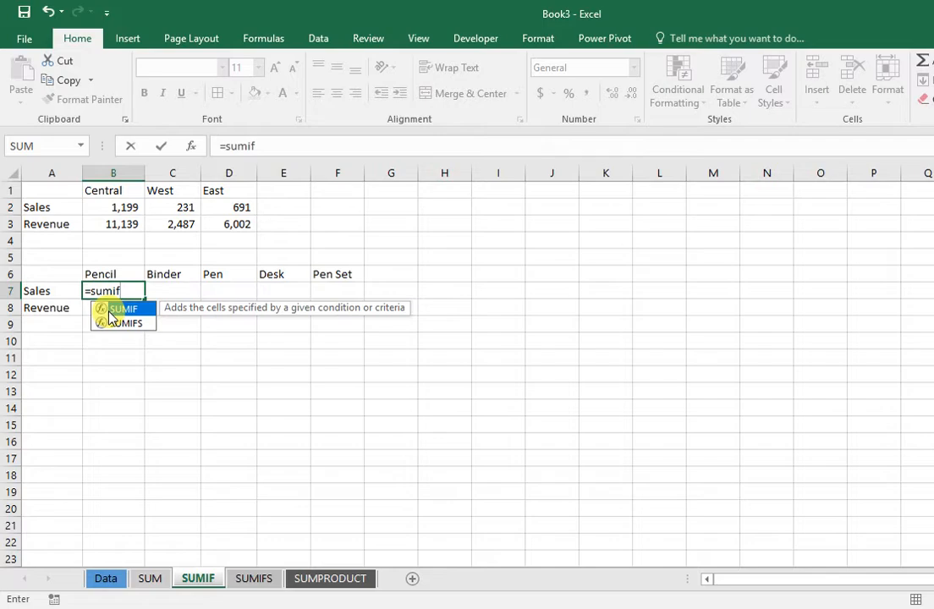
{"action": "double_click", "coordinate": [110, 317]}
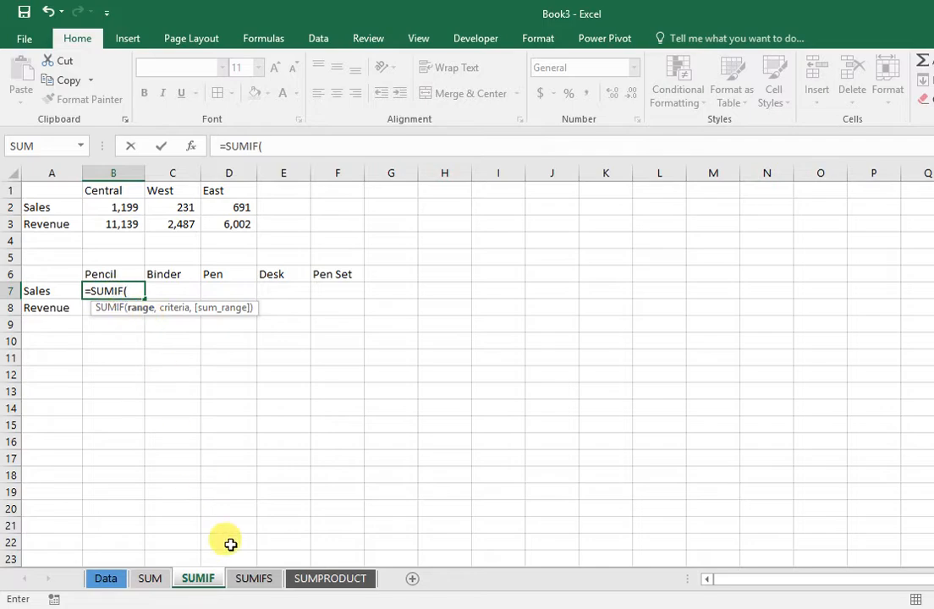
{"action": "left_click", "coordinate": [108, 582]}
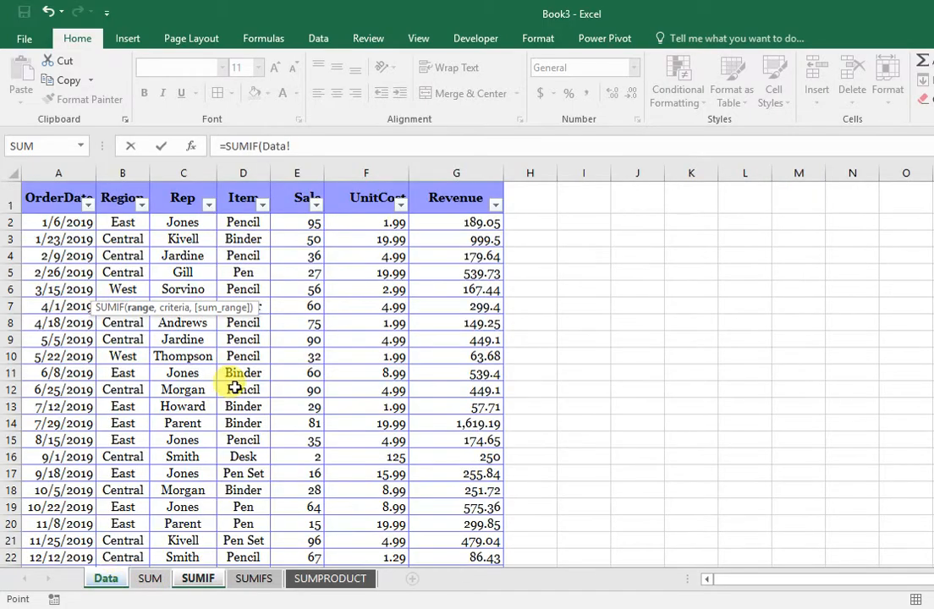
{"action": "left_click", "coordinate": [247, 173]}
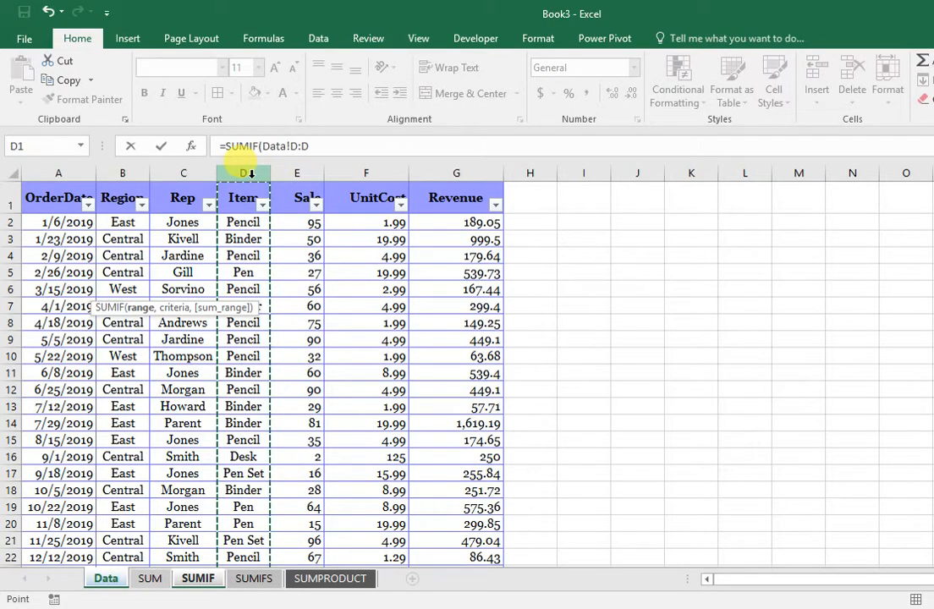
{"action": "key", "text": "F4"}
{"action": "type", "text": ","}
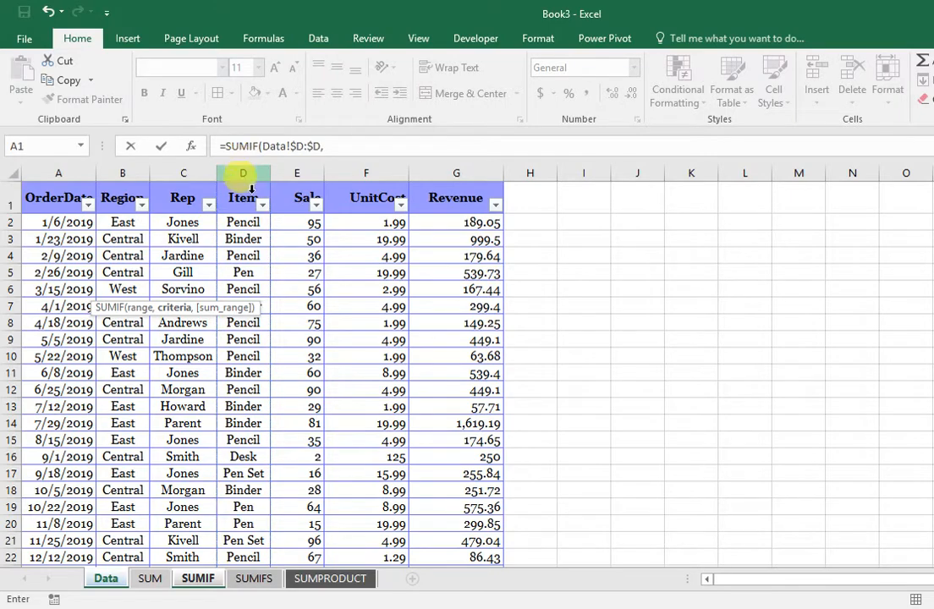
- Use the Pencil header as the criteria in the B7 formula, locking only its row as SUMIF!B$6
{"action": "left_click", "coordinate": [196, 580]}
{"action": "left_click", "coordinate": [113, 272]}
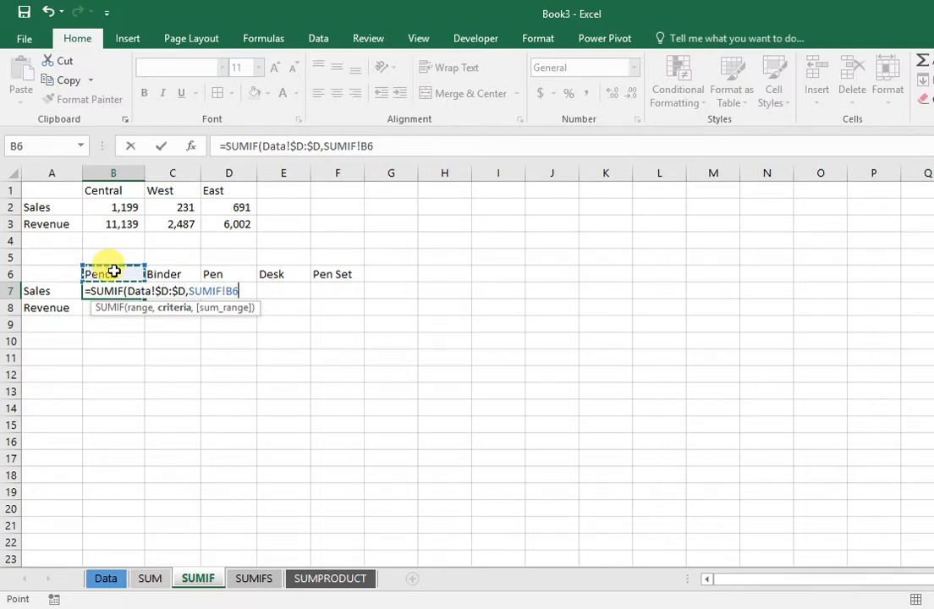
{"action": "key", "text": "F4"}
{"action": "key", "text": "F4"}
{"action": "type", "text": ","}
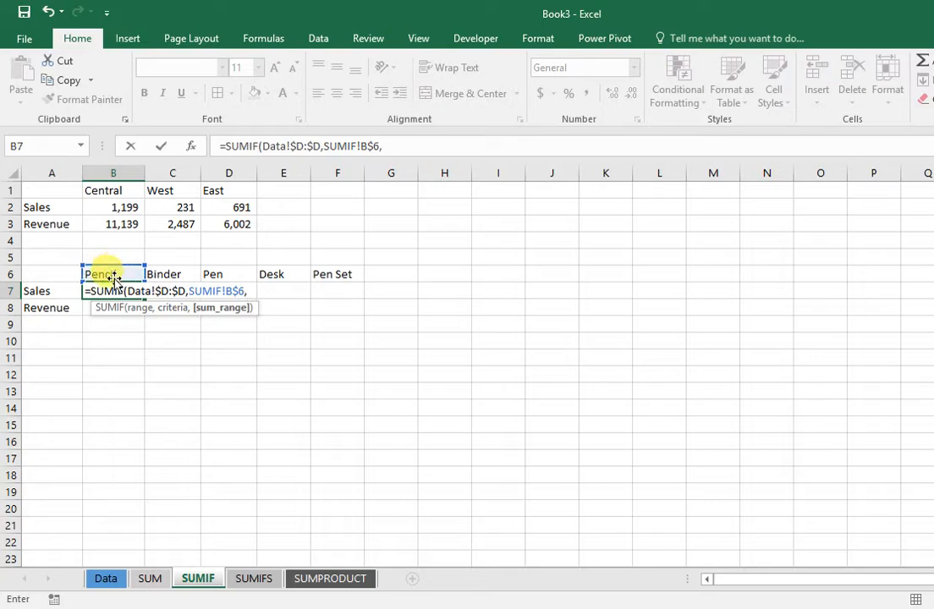
- Complete the B7 formula with the locked sales column Data!$E:$E as sum range and fill it across to C7:F7
{"action": "left_click", "coordinate": [115, 582]}
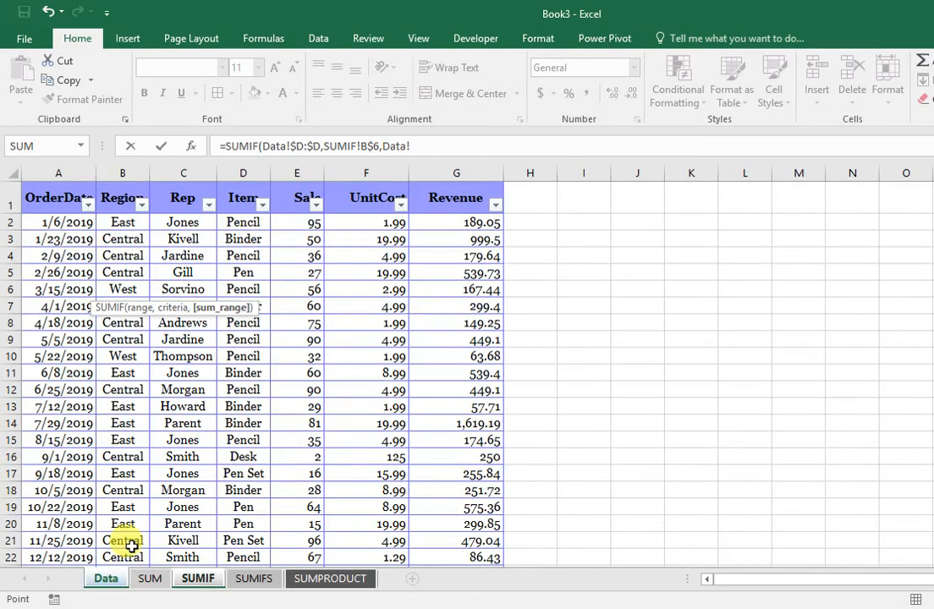
{"action": "left_click", "coordinate": [299, 173]}
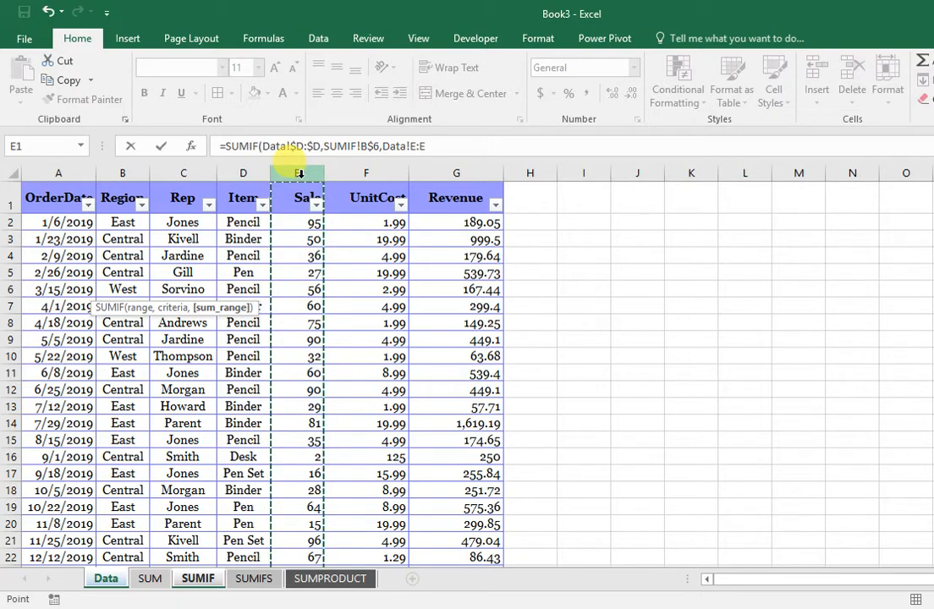
{"action": "key", "text": "F4"}
{"action": "key", "text": "Return"}
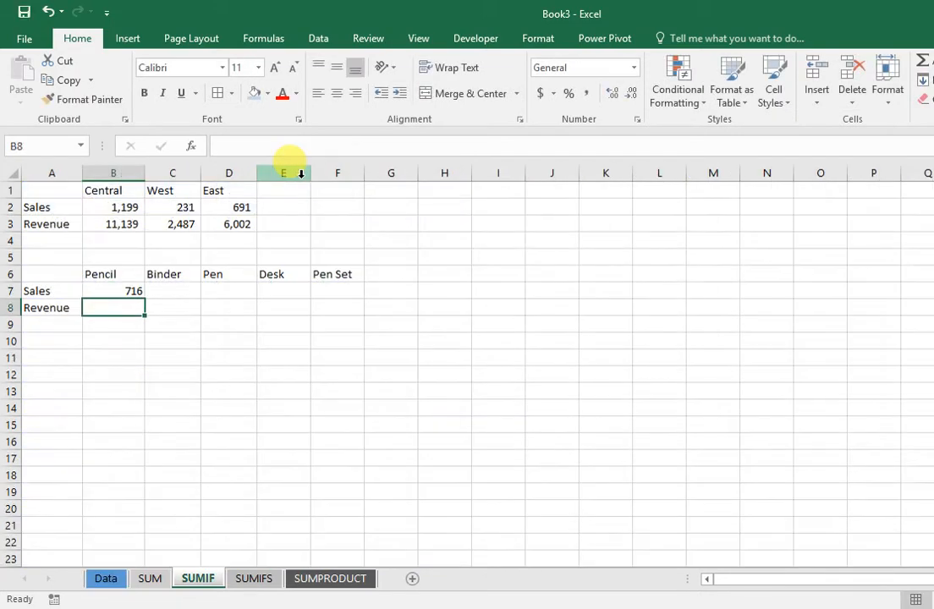
{"action": "left_click", "coordinate": [127, 288]}
{"action": "left_click", "coordinate": [147, 301]}
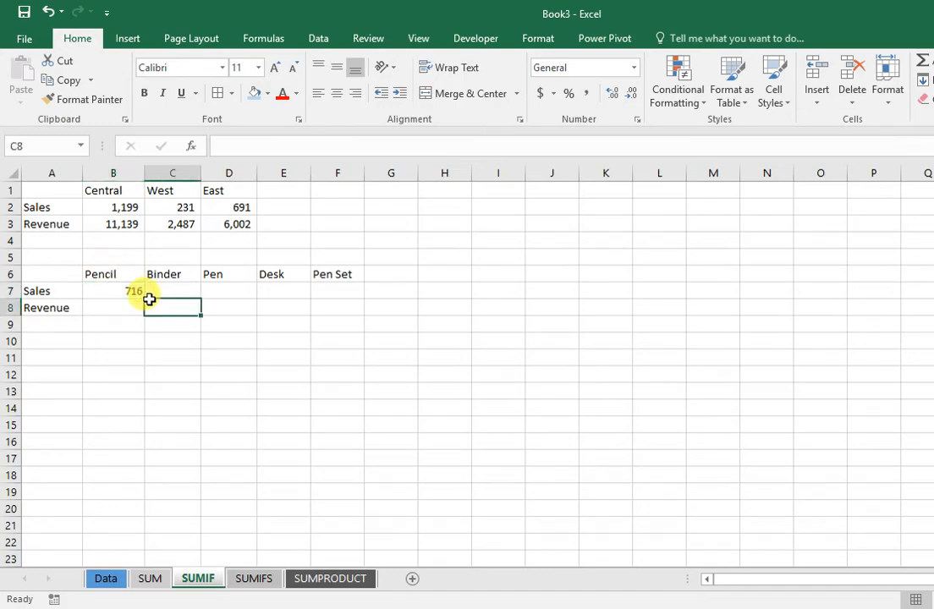
{"action": "left_click", "coordinate": [127, 291]}
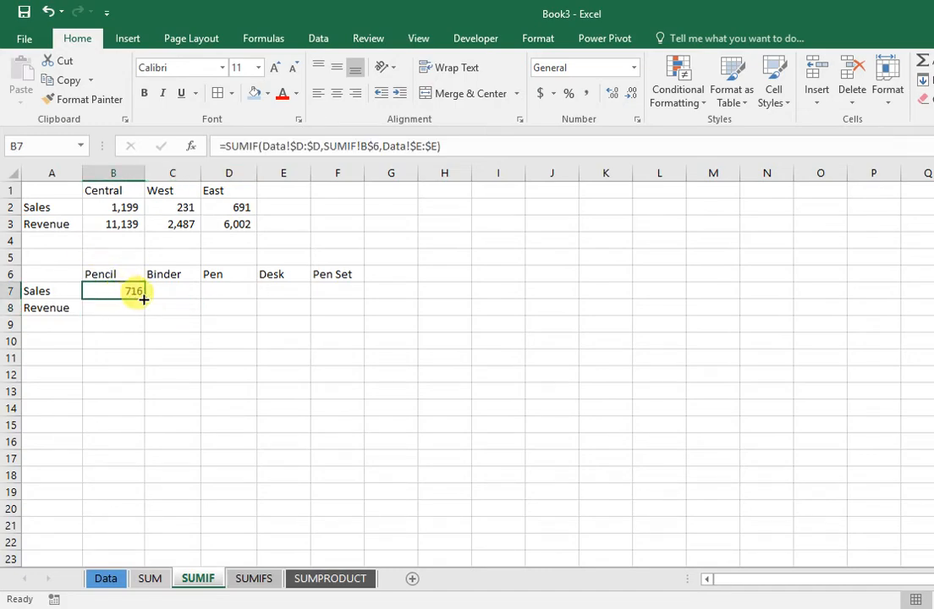
{"action": "left_click_drag", "start_coordinate": [143, 299], "coordinate": [354, 291]}
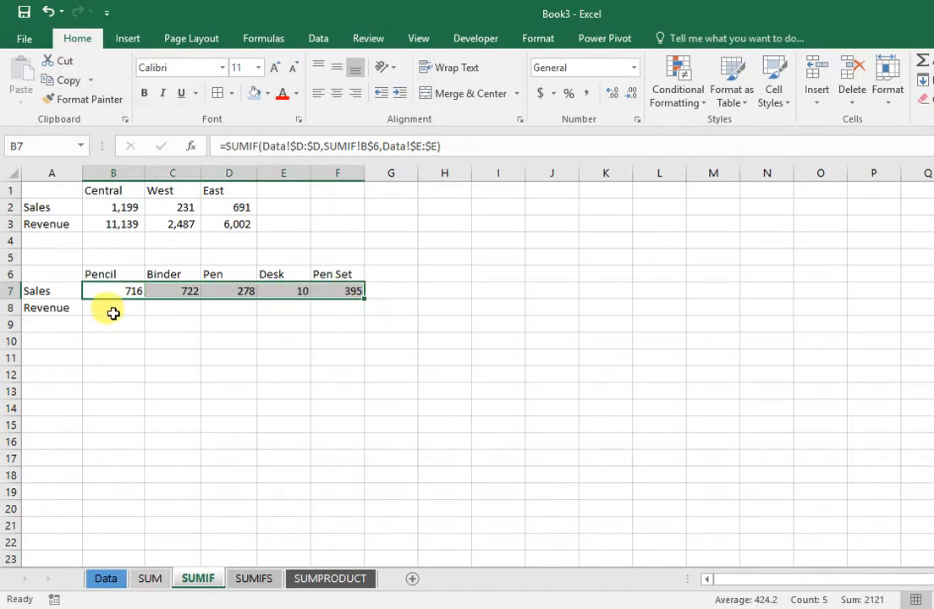
- Start a SUMIF formula in Pencil Revenue cell B8 with the locked Item column Data!$D:$D as the range
{"action": "left_click", "coordinate": [140, 306]}
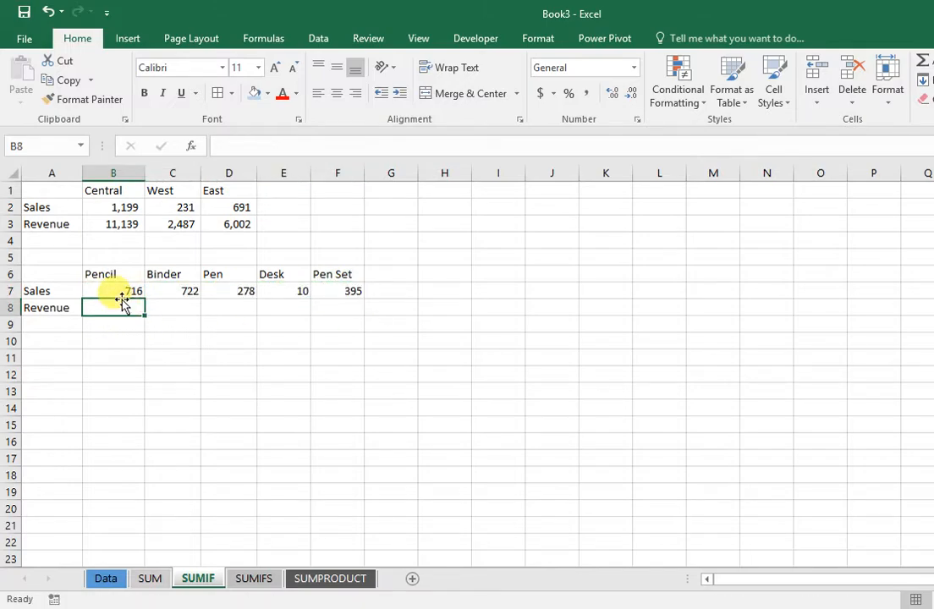
{"action": "type", "text": "=sum"}
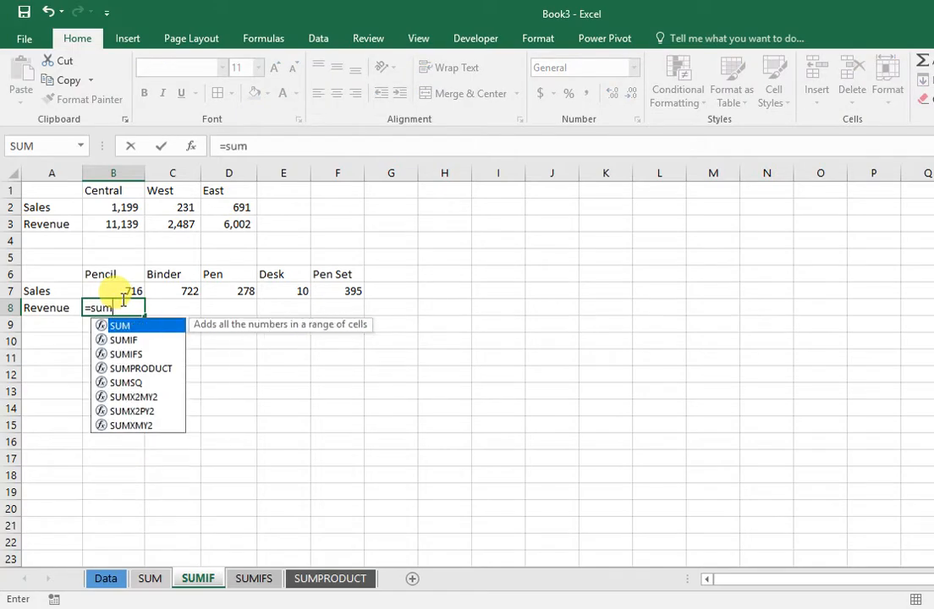
{"action": "type", "text": "if"}
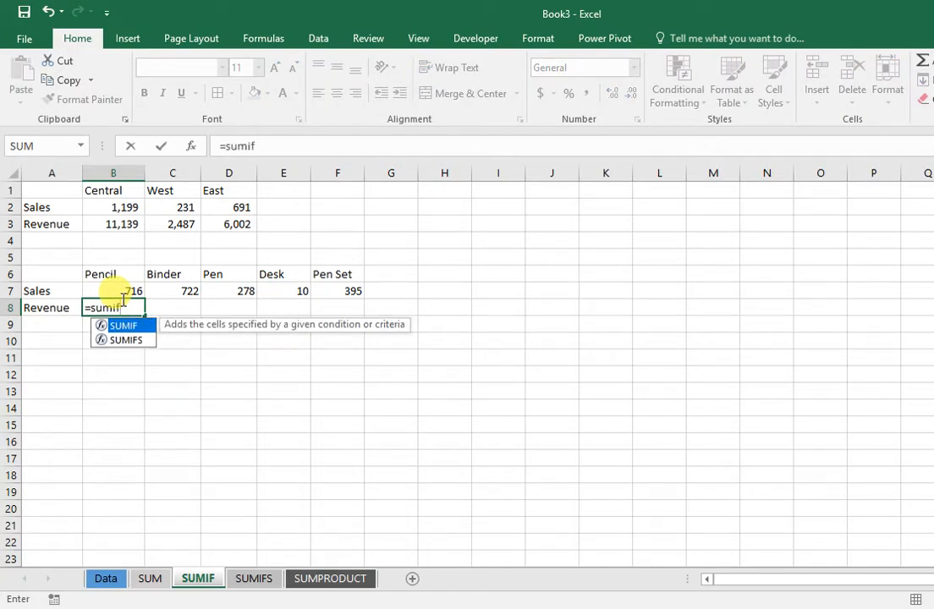
{"action": "type", "text": "("}
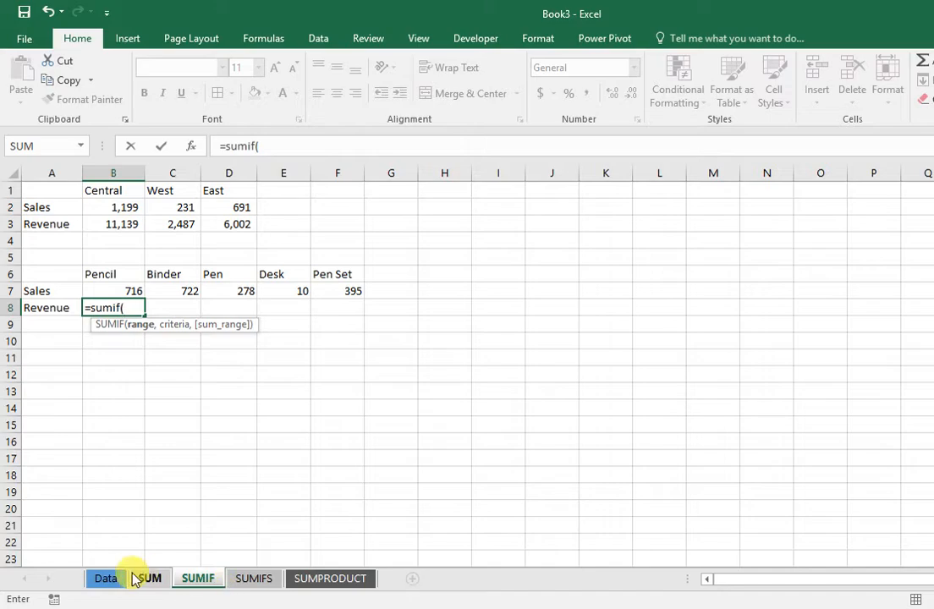
{"action": "left_click", "coordinate": [108, 580]}
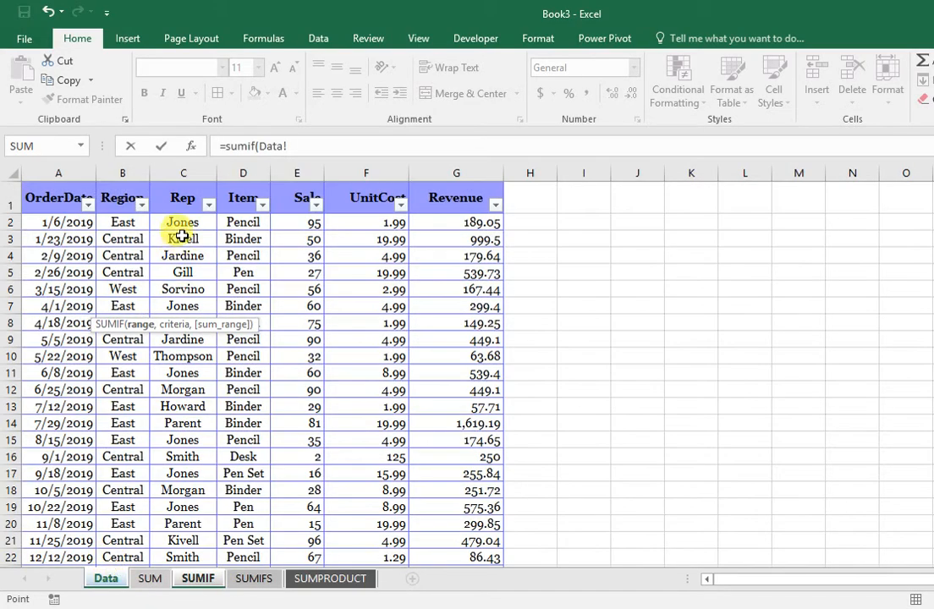
{"action": "left_click", "coordinate": [246, 173]}
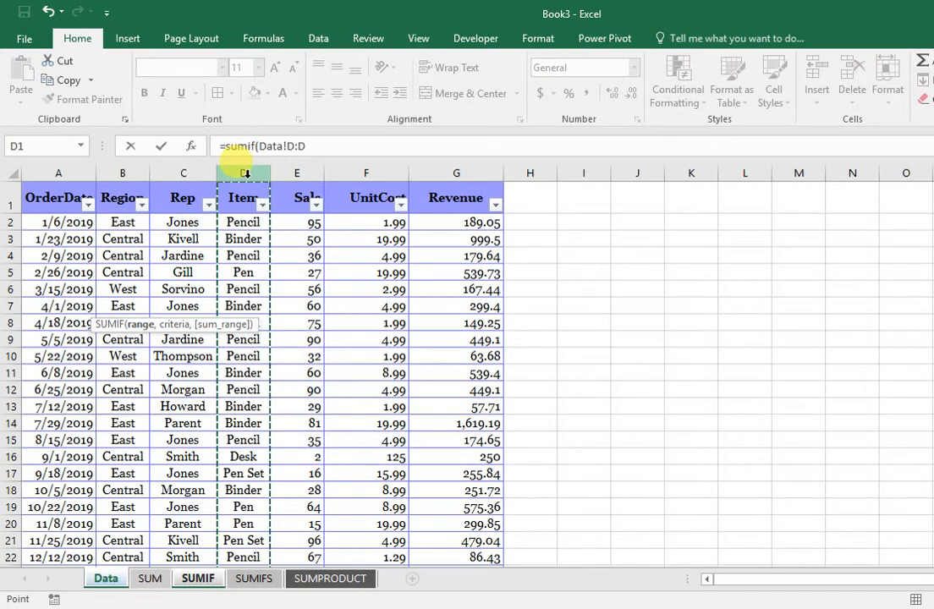
{"action": "type", "text": ","}
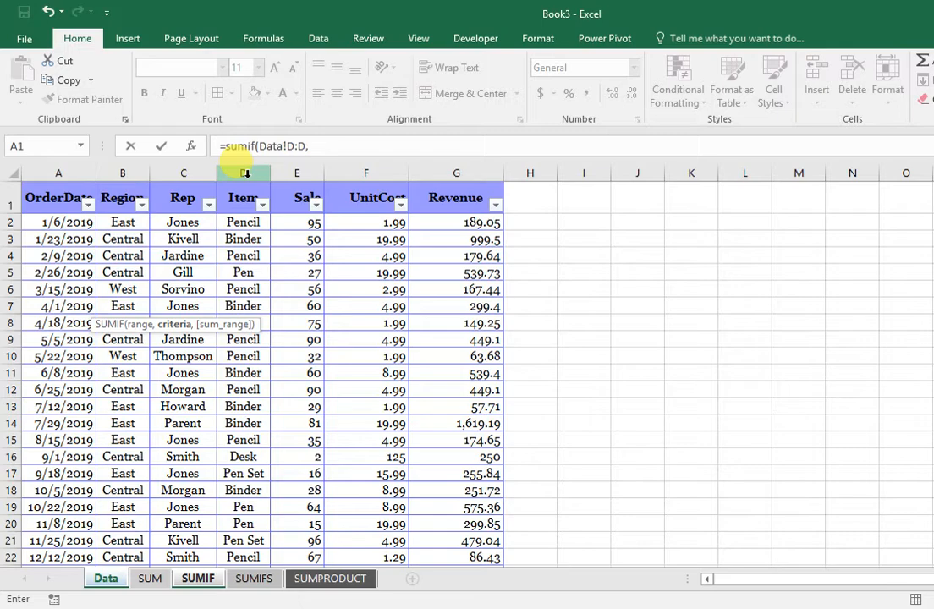
{"action": "left_click", "coordinate": [295, 146]}
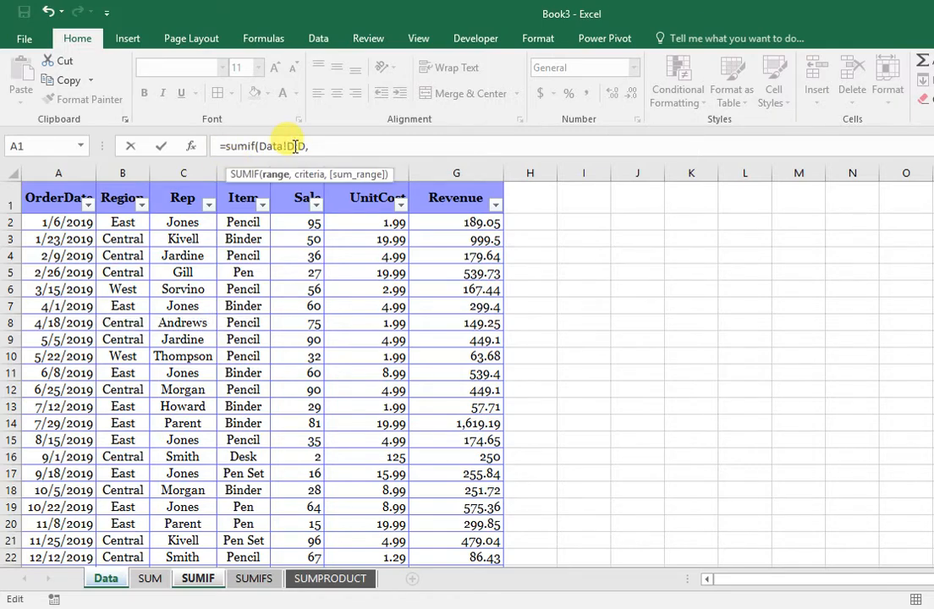
{"action": "key", "text": "F4"}
{"action": "left_click", "coordinate": [343, 148]}
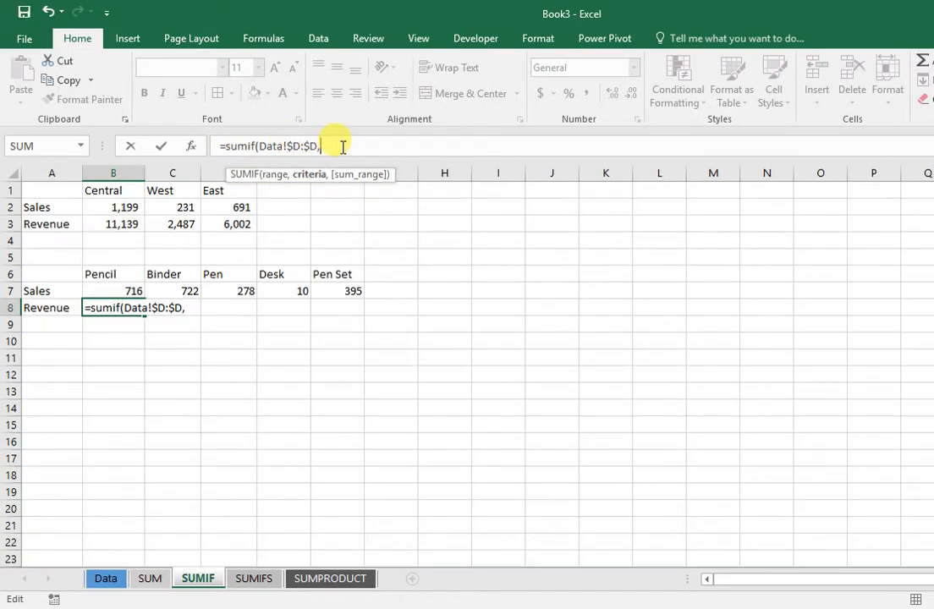
- Use the Pencil header as the criteria in the B8 formula, locking only its row as SUMIF!B$6
{"action": "left_click", "coordinate": [121, 276]}
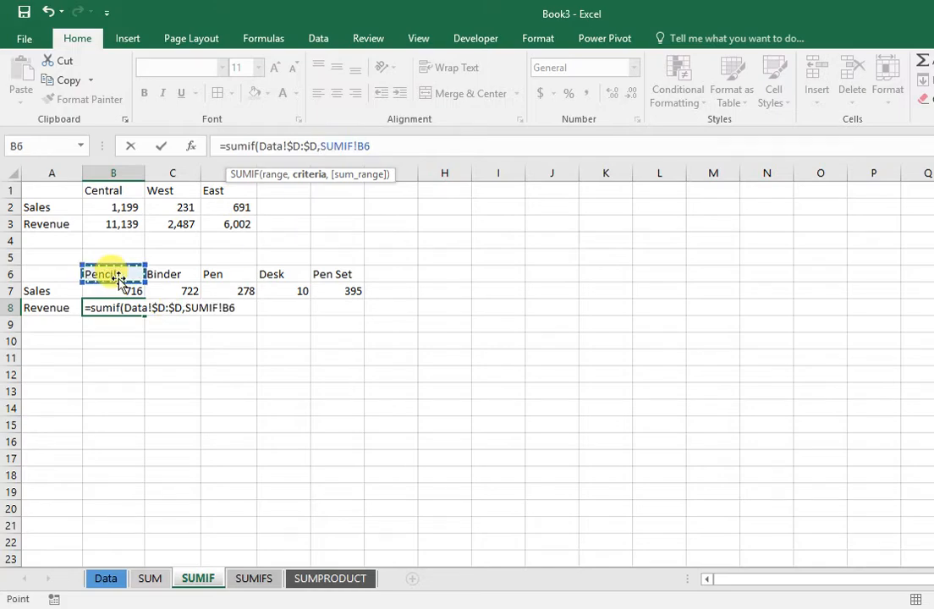
{"action": "key", "text": "F4"}
{"action": "key", "text": "F4"}
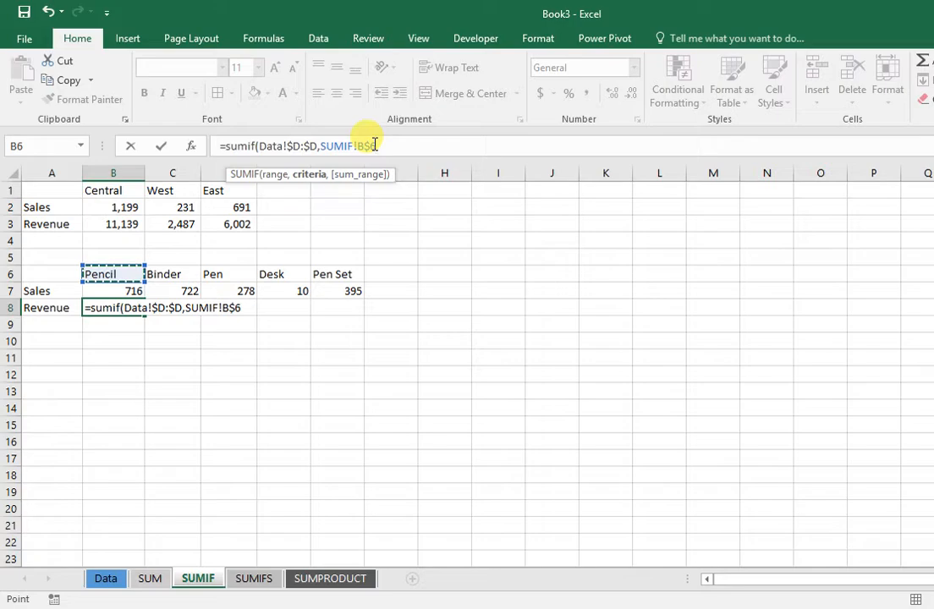
{"action": "type", "text": ","}
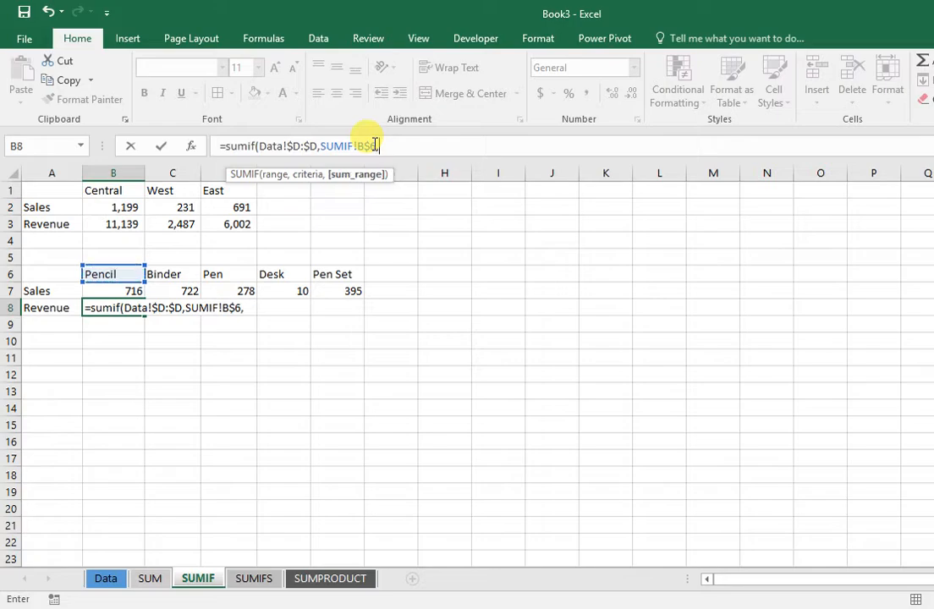
- Complete the B8 formula with the locked Revenue column Data!$G:$G as sum range and fill it across to C8:F8
{"action": "left_click", "coordinate": [106, 579]}
{"action": "left_click", "coordinate": [429, 172]}
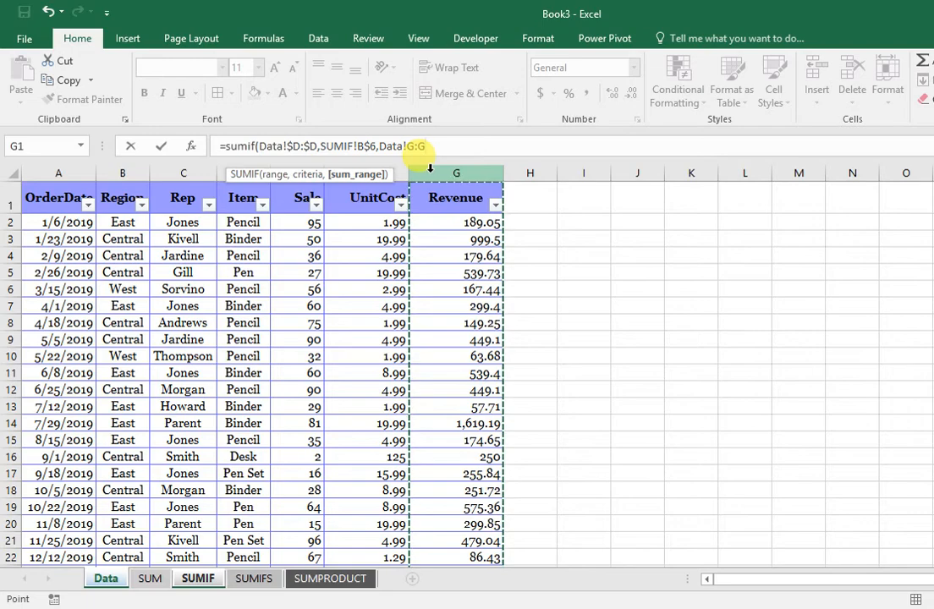
{"action": "key", "text": "F4"}
{"action": "key", "text": "Return"}
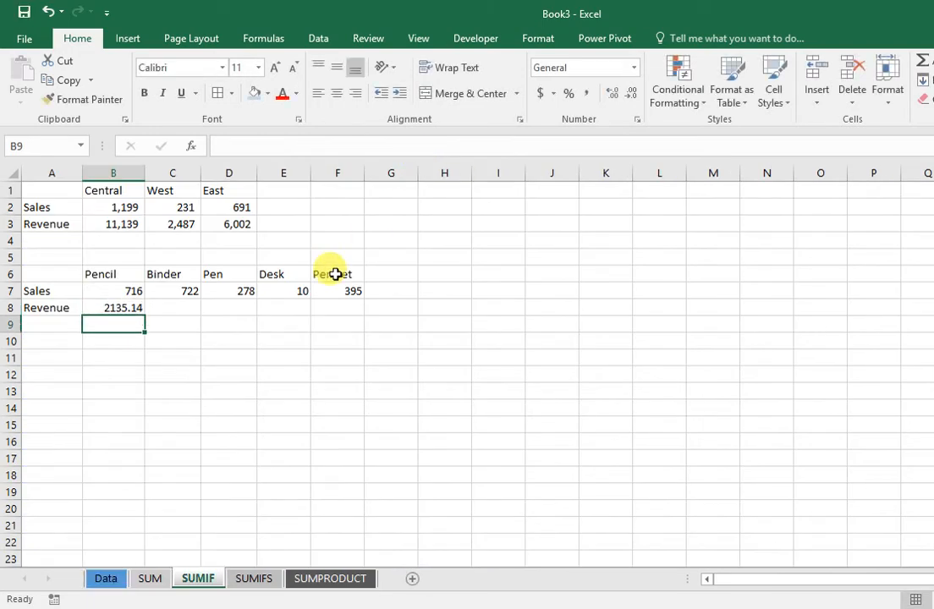
{"action": "left_click", "coordinate": [123, 307]}
{"action": "left_click_drag", "start_coordinate": [145, 314], "coordinate": [355, 304]}
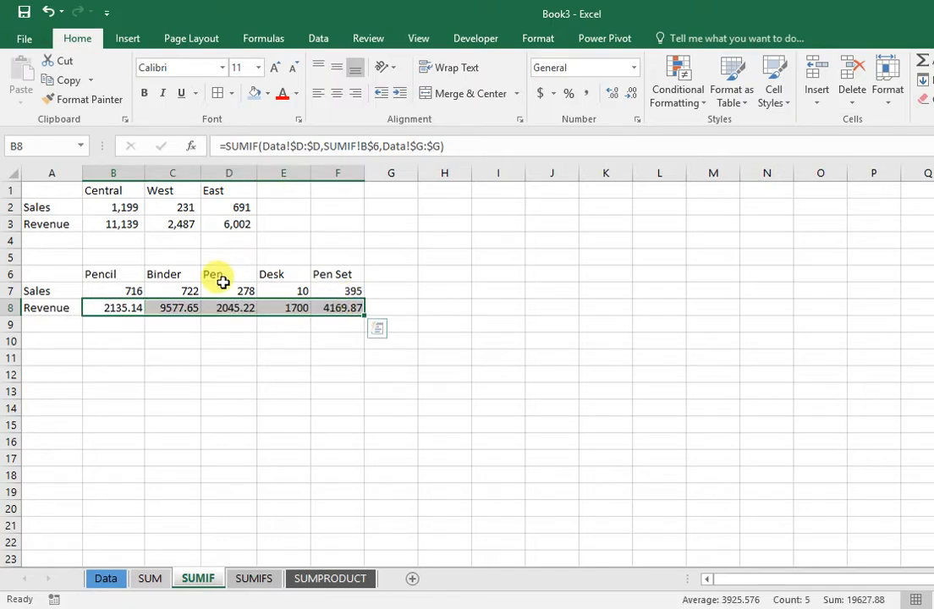
- Format the item totals in B7:F8 with comma thousands separators and no decimal places
{"action": "left_click", "coordinate": [588, 94]}
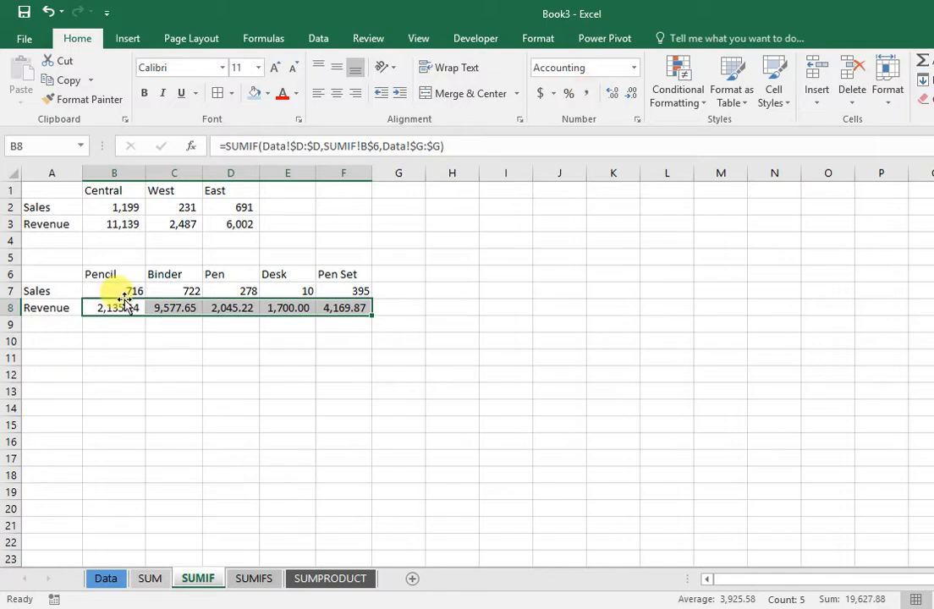
{"action": "left_click_drag", "start_coordinate": [125, 295], "coordinate": [346, 306]}
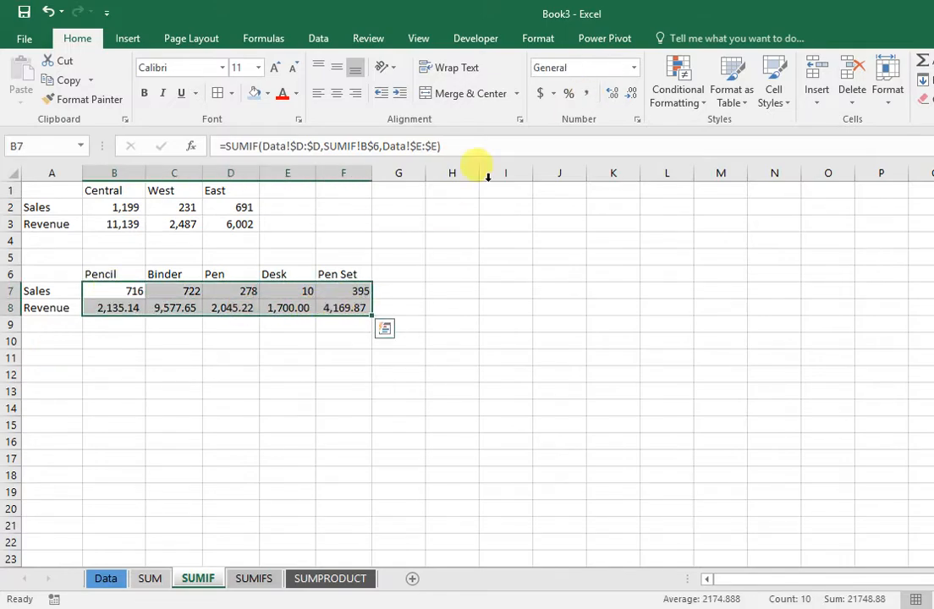
{"action": "left_click", "coordinate": [585, 96]}
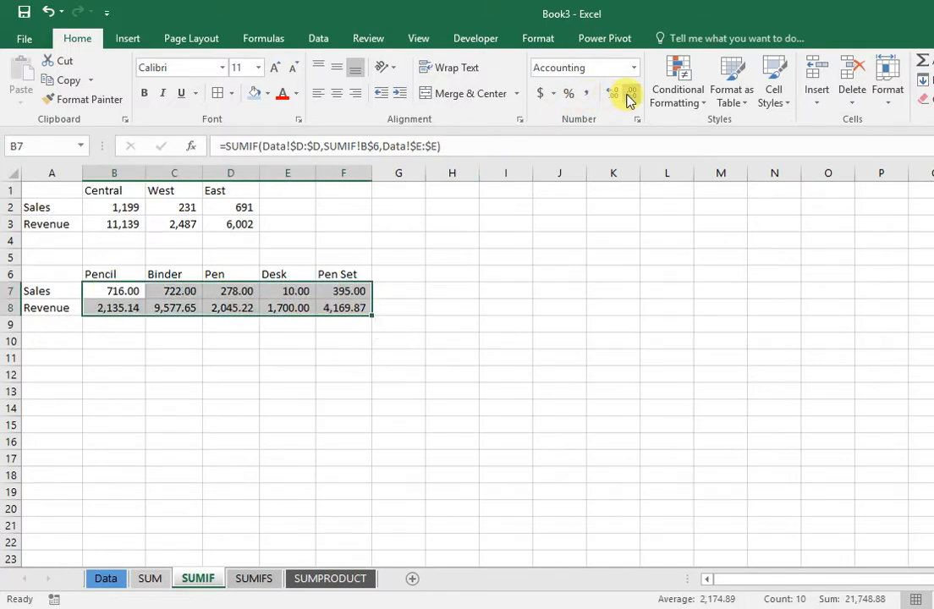
{"action": "left_click", "coordinate": [628, 100]}
{"action": "left_click", "coordinate": [628, 100]}
{"action": "left_click", "coordinate": [408, 418]}
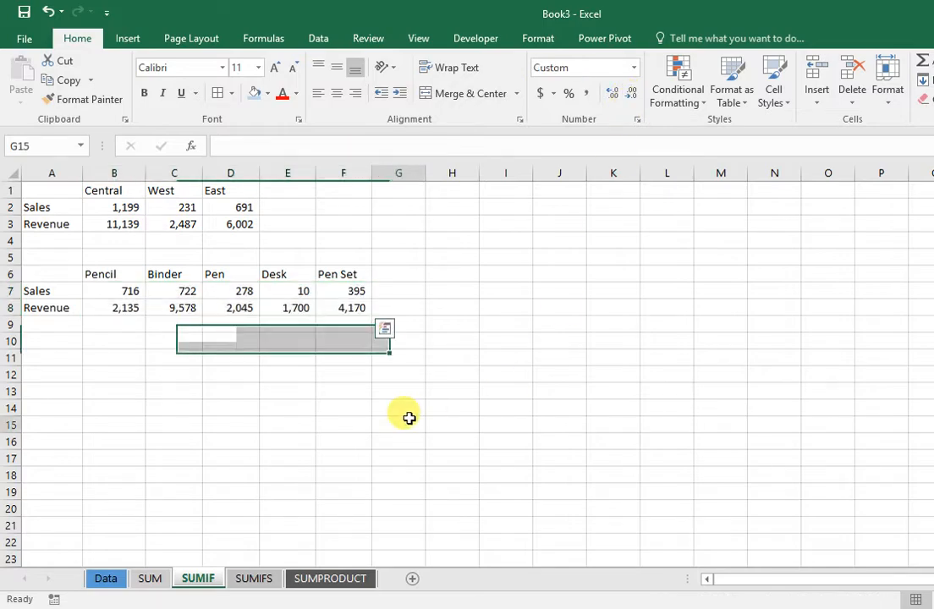
{"action": "left_click", "coordinate": [274, 324]}
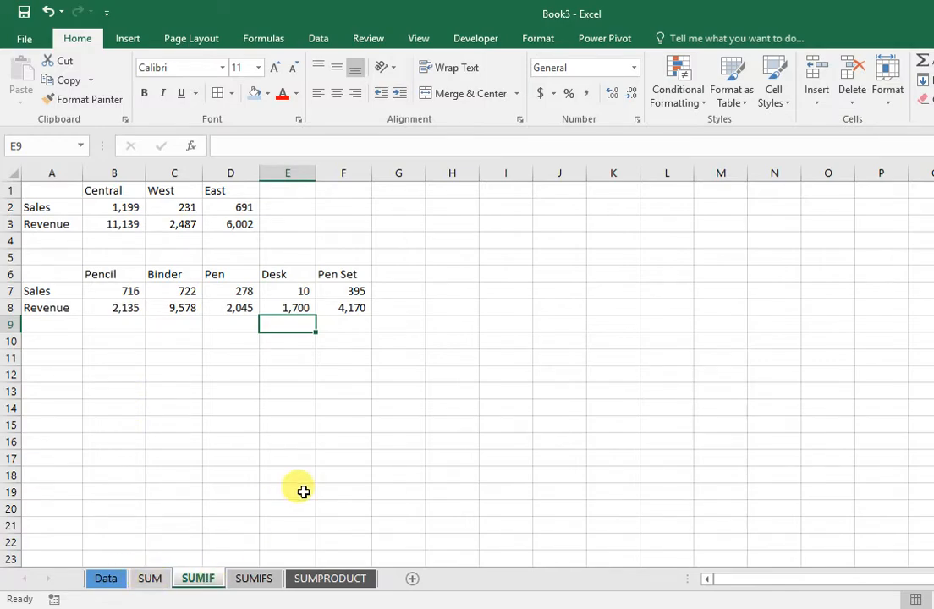
- Clear the existing formula from the Central Pencil cell B2 on the SUMIFS sheet
{"action": "left_click", "coordinate": [254, 579]}
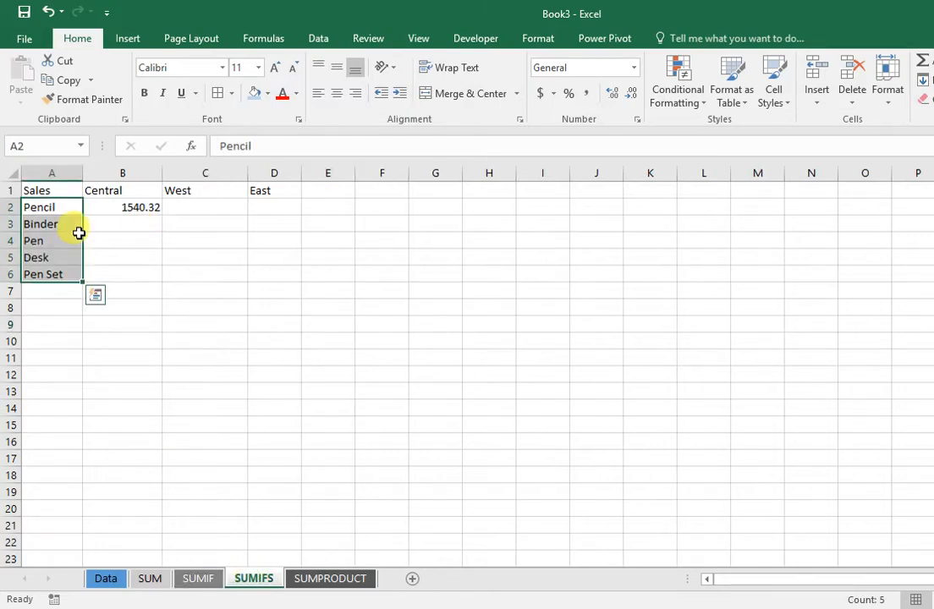
{"action": "left_click", "coordinate": [140, 207]}
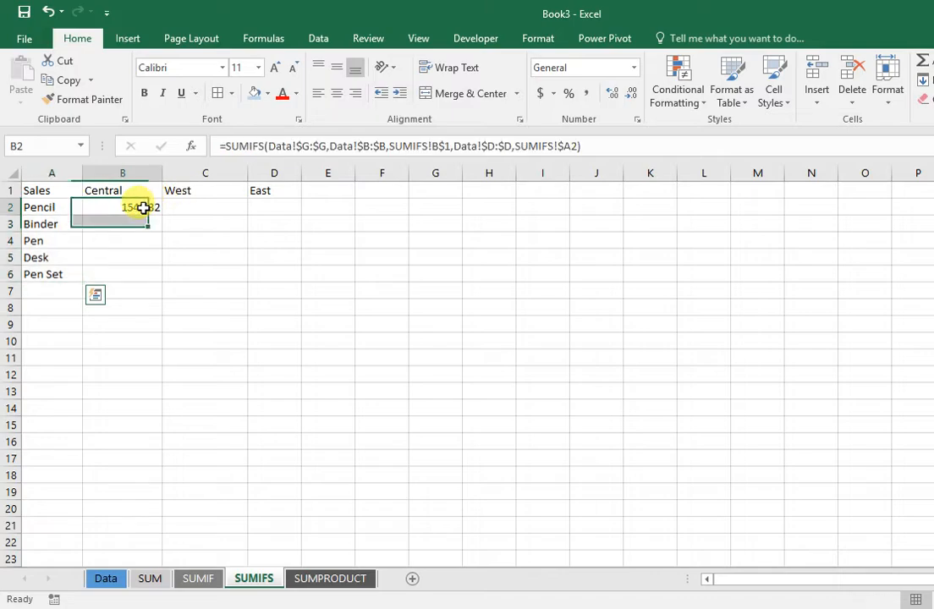
{"action": "left_click", "coordinate": [210, 207]}
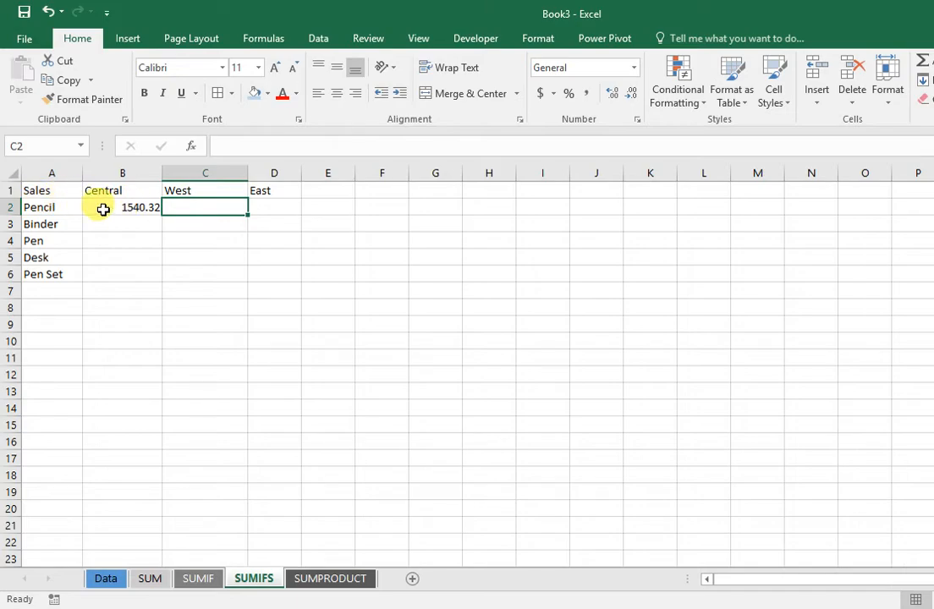
{"action": "left_click", "coordinate": [103, 209]}
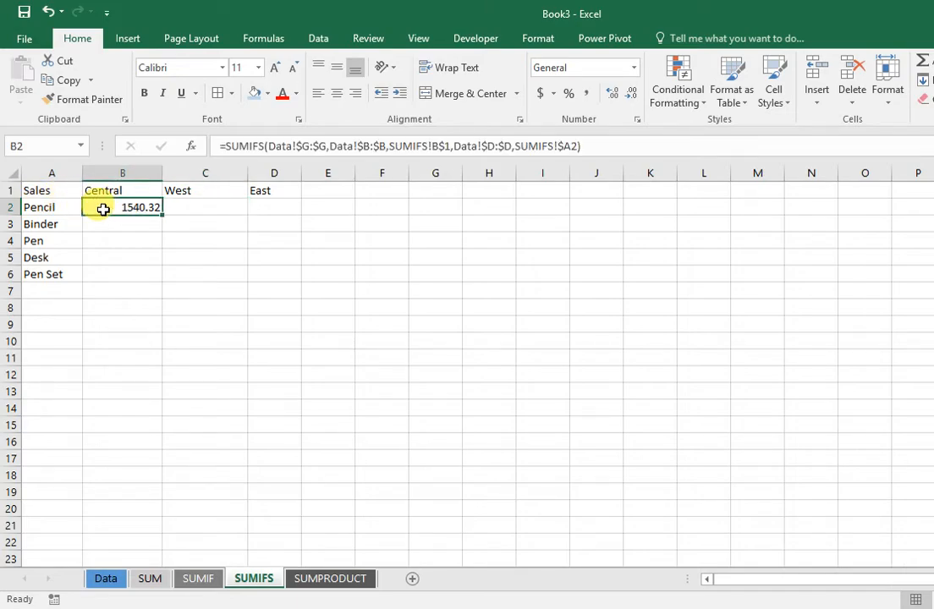
{"action": "key", "text": "Delete"}
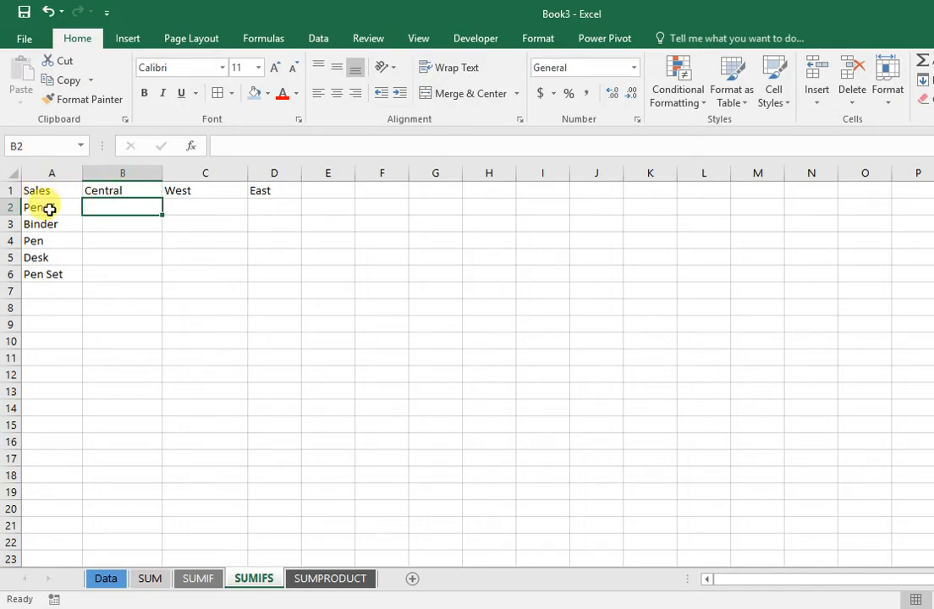
- Start a SUMIFS formula in the Central Pencil cell B2 with the locked Sale column Data!$E:$E as the sum range
{"action": "type", "text": "="}
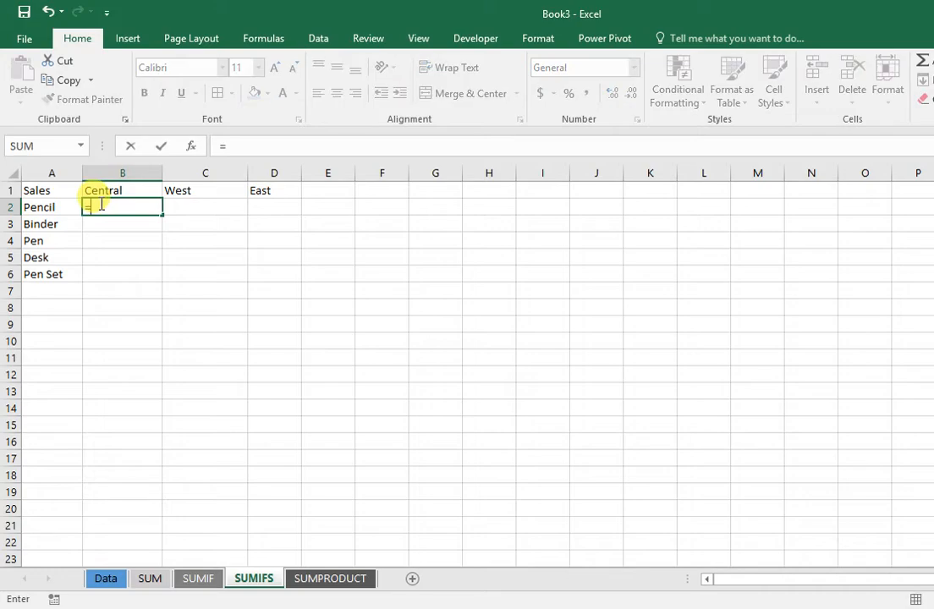
{"action": "type", "text": "sum"}
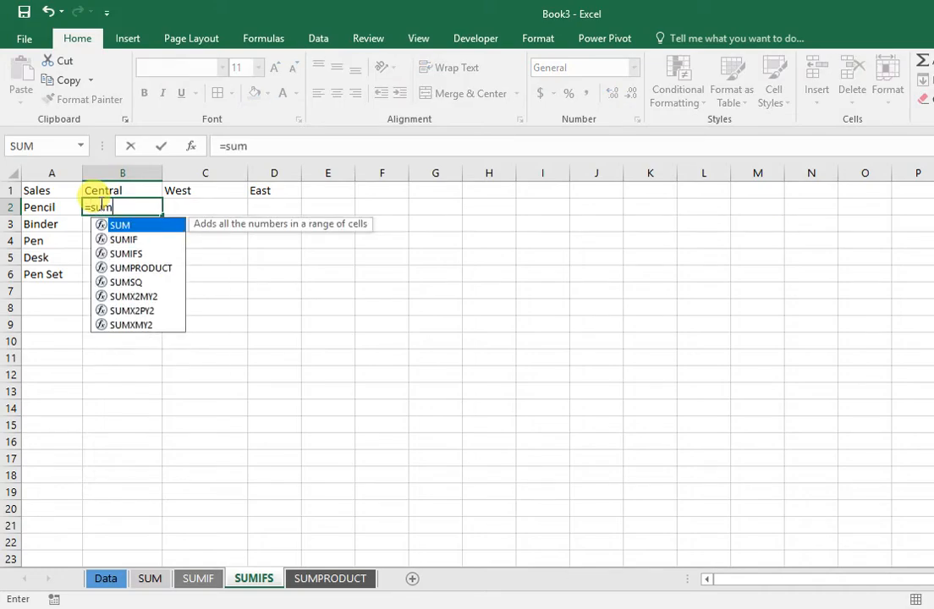
{"action": "type", "text": "ifs"}
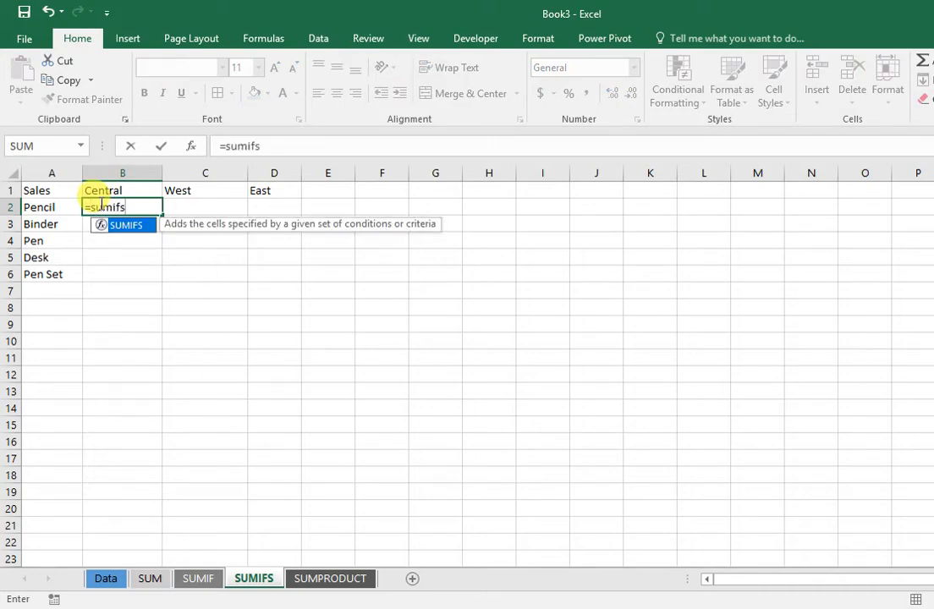
{"action": "key", "text": "Tab"}
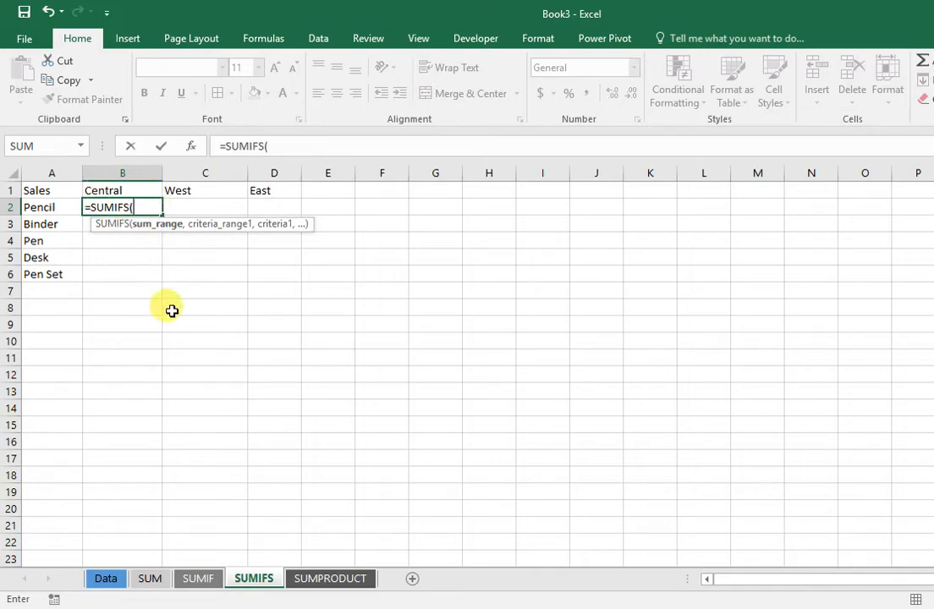
{"action": "left_click", "coordinate": [106, 581]}
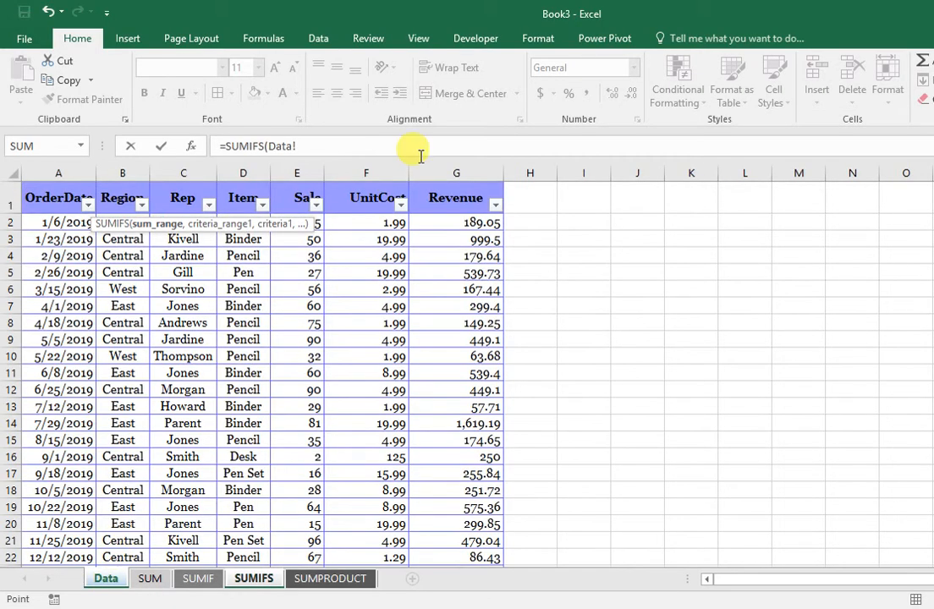
{"action": "left_click", "coordinate": [302, 173]}
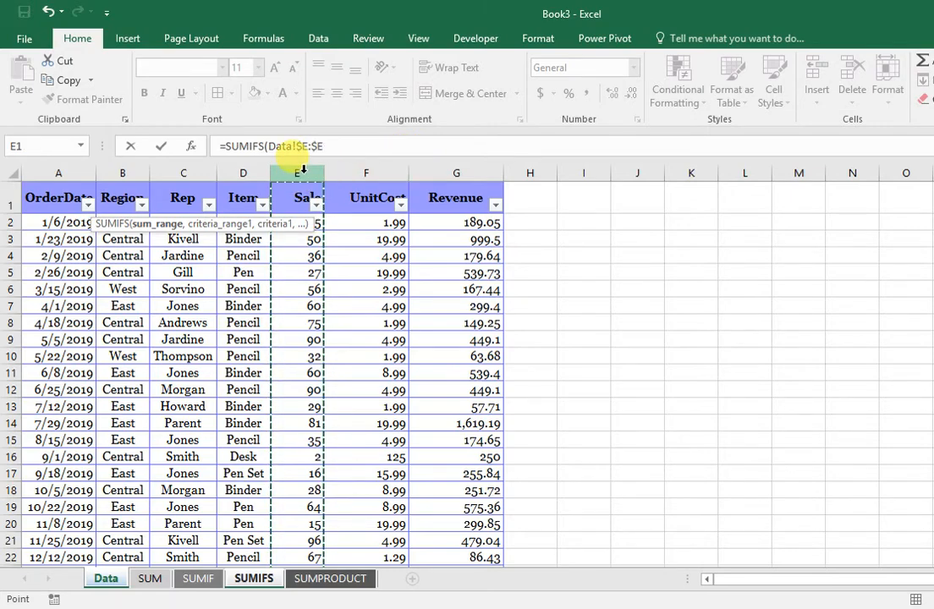
{"action": "key", "text": "F4"}
{"action": "type", "text": ","}
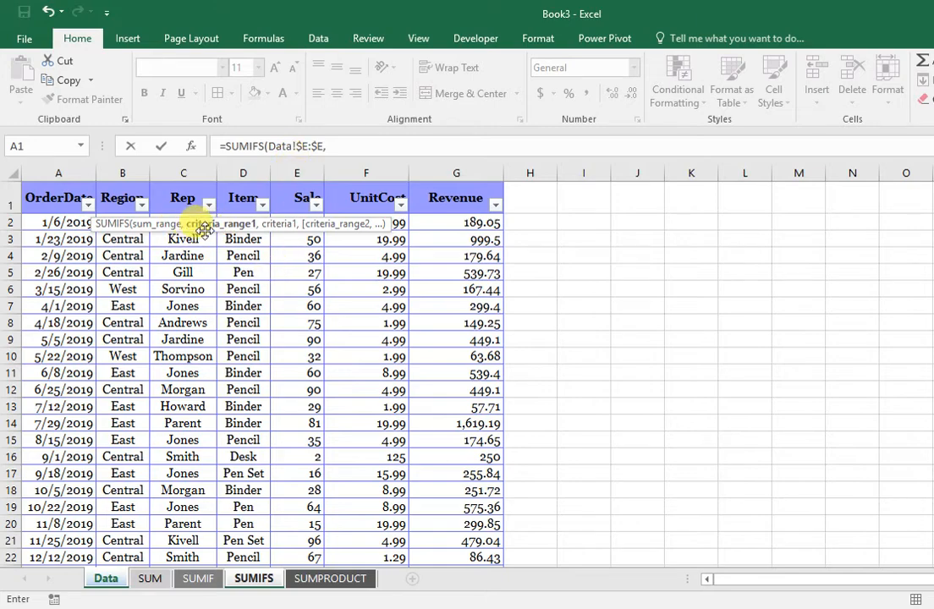
- Add the locked Region column Data!$B:$B as the first criteria range, matched to the Central header with only its row locked, SUMIFS!B$1
{"action": "left_click", "coordinate": [124, 172]}
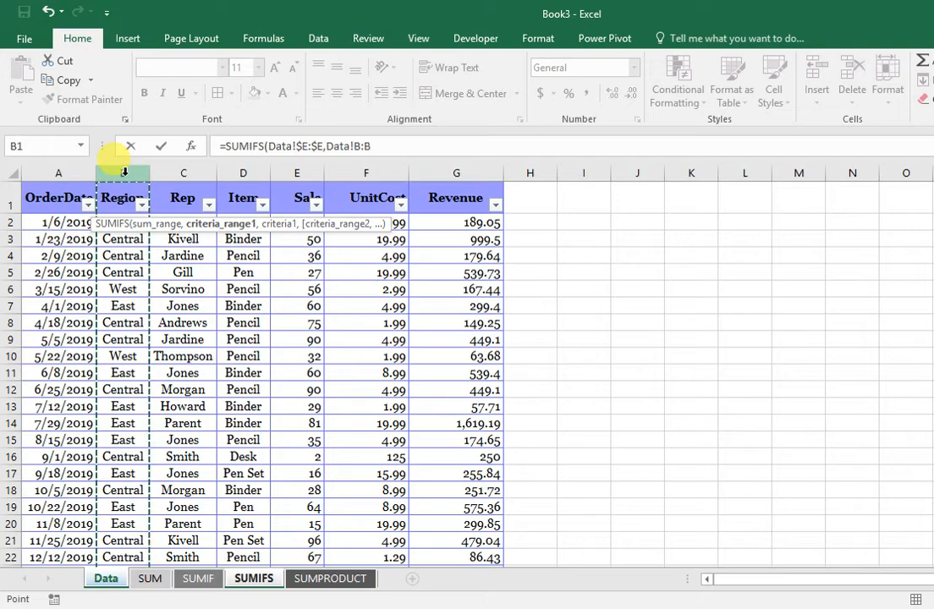
{"action": "key", "text": "F4"}
{"action": "type", "text": ","}
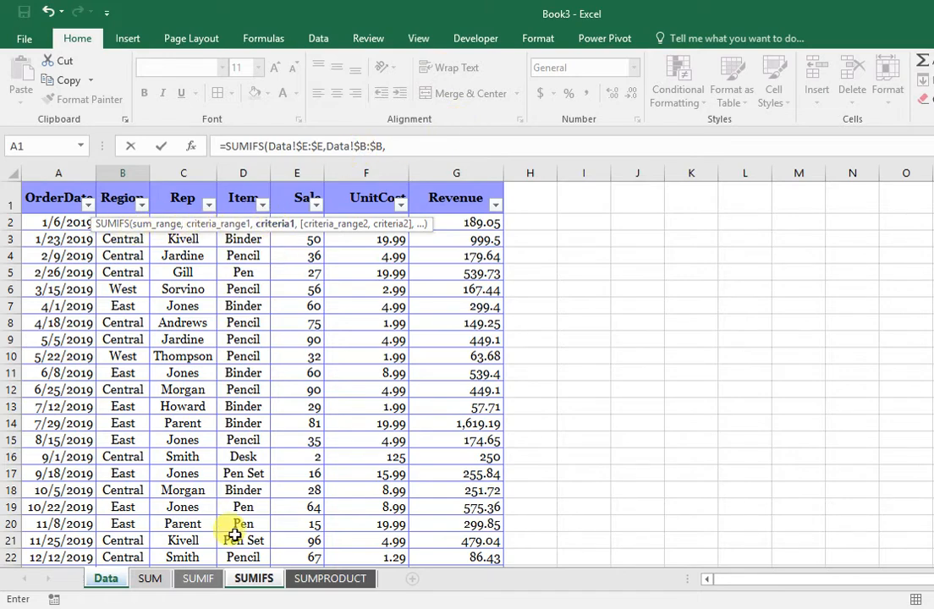
{"action": "left_click", "coordinate": [253, 584]}
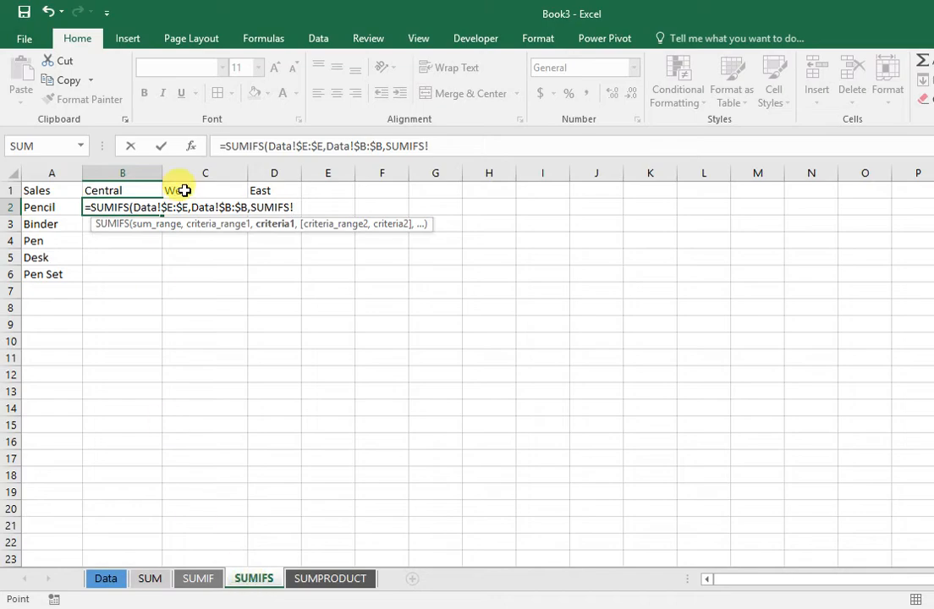
{"action": "left_click", "coordinate": [128, 188]}
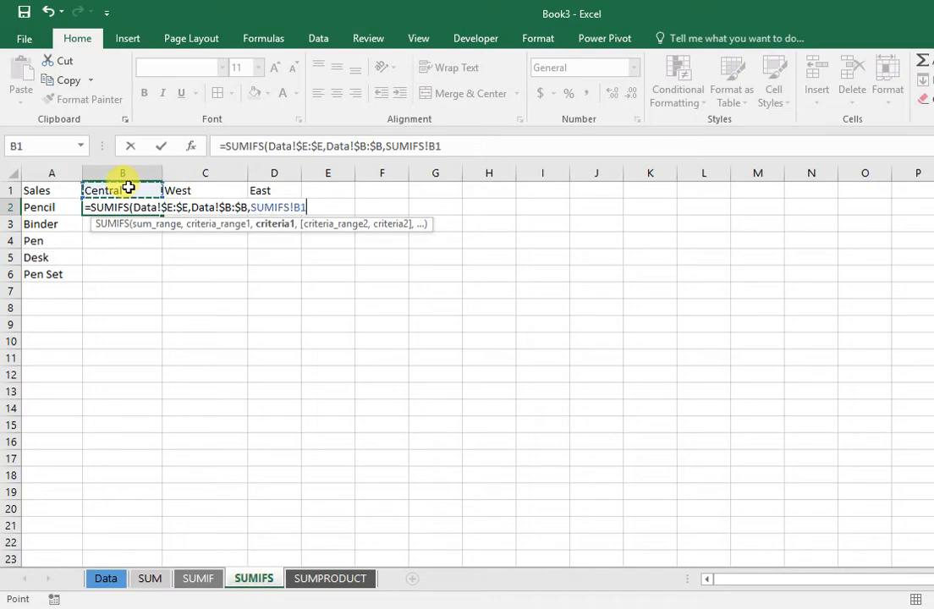
{"action": "key", "text": "F4"}
{"action": "key", "text": "F4"}
{"action": "type", "text": ","}
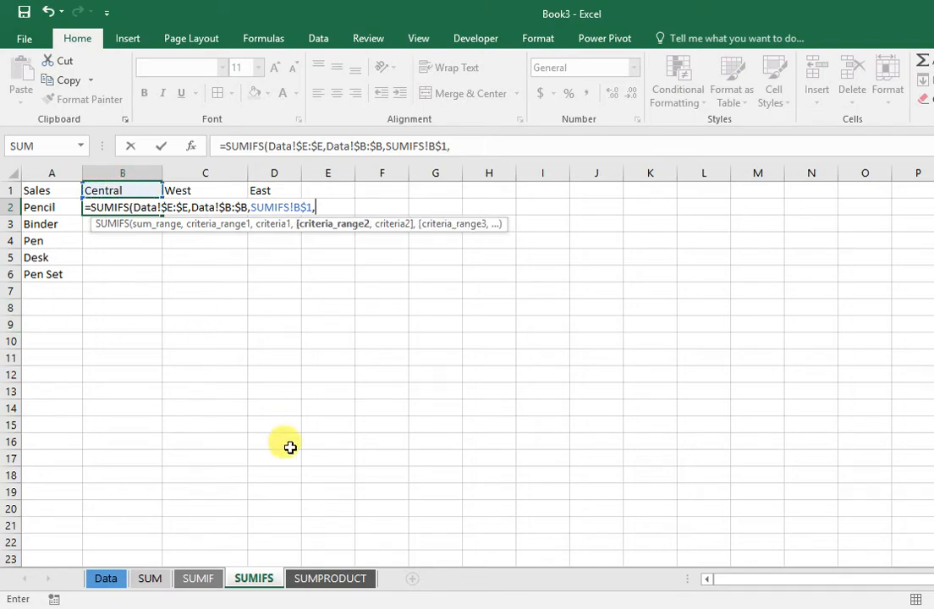
- Complete the B2 formula with the locked Item column Data!$D:$D as second criteria range and the column-locked Pencil label SUMIFS!$A2 as its criteria
{"action": "left_click", "coordinate": [93, 579]}
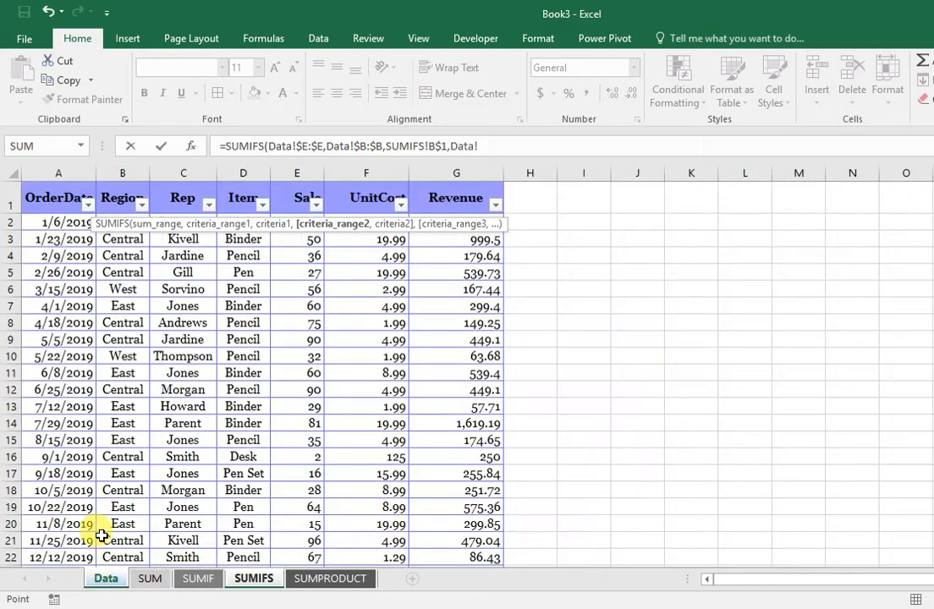
{"action": "left_click", "coordinate": [247, 174]}
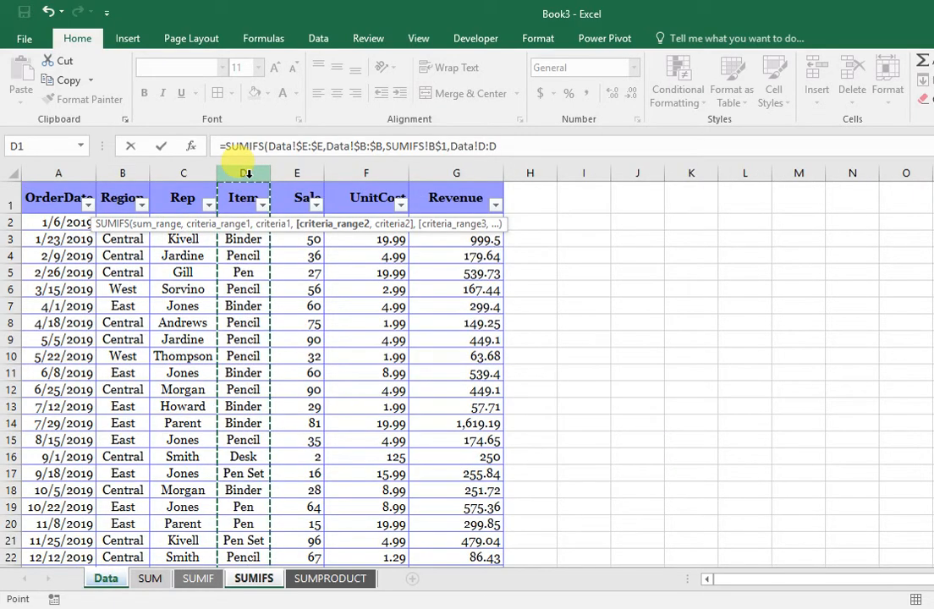
{"action": "key", "text": "F4"}
{"action": "type", "text": ","}
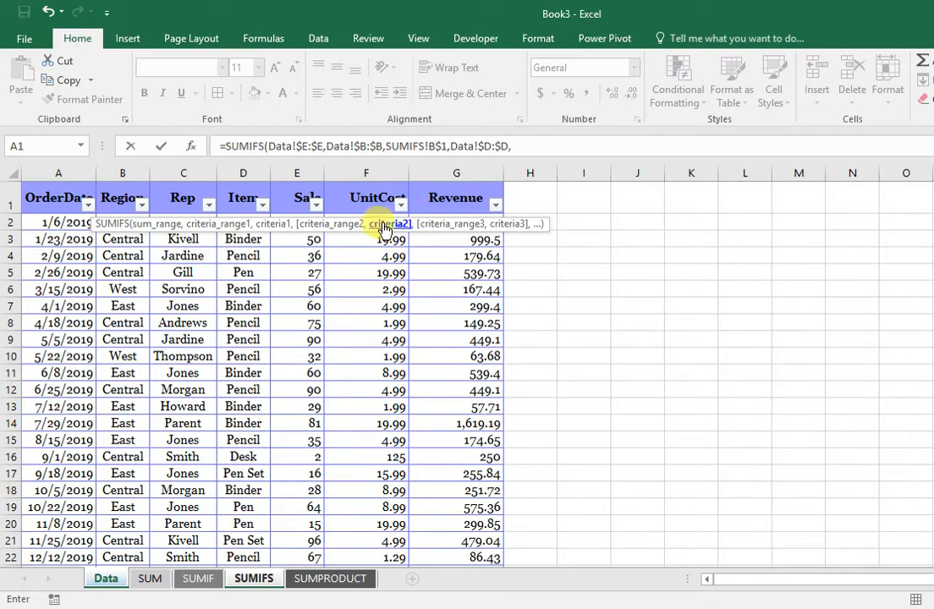
{"action": "left_click", "coordinate": [252, 578]}
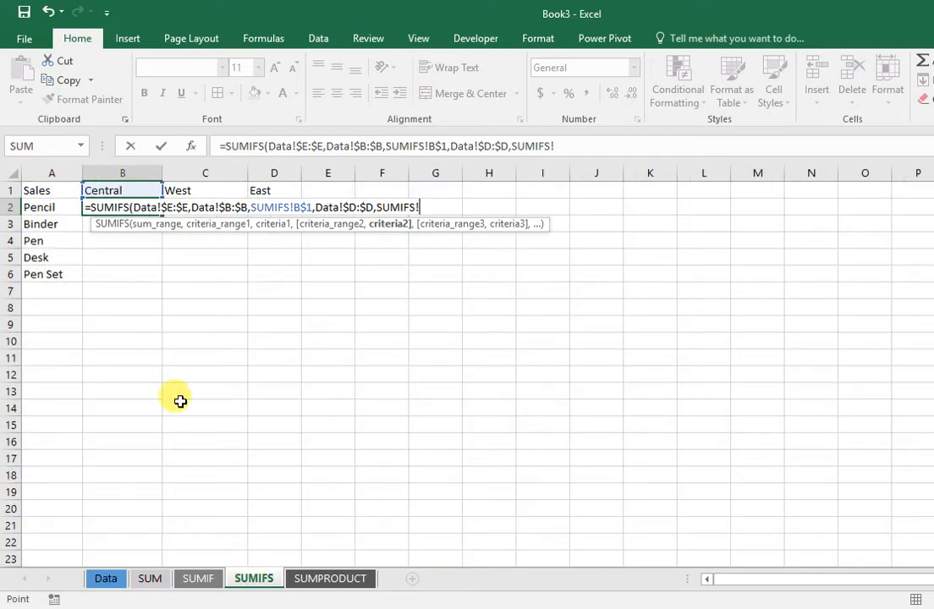
{"action": "left_click", "coordinate": [39, 206]}
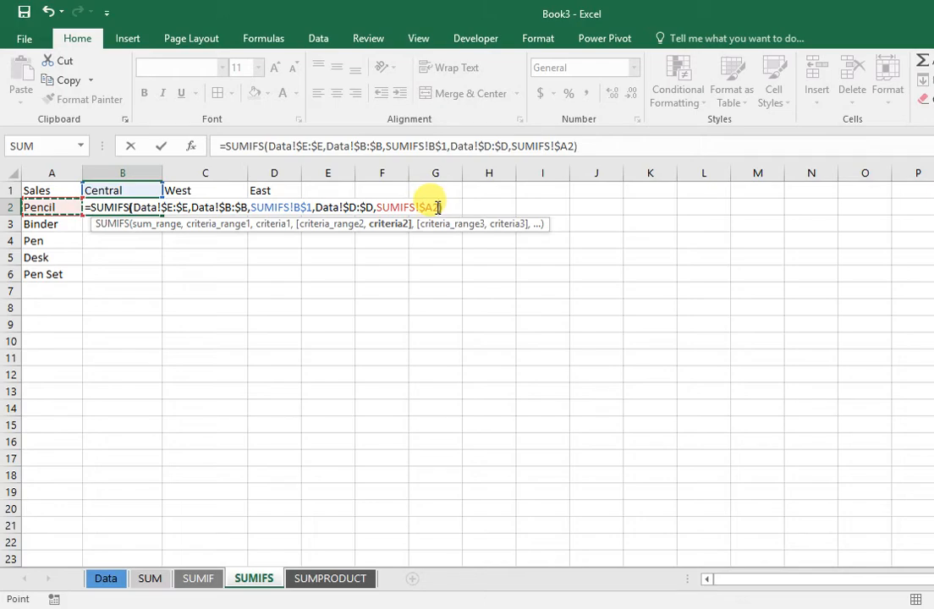
{"action": "key", "text": "Return"}
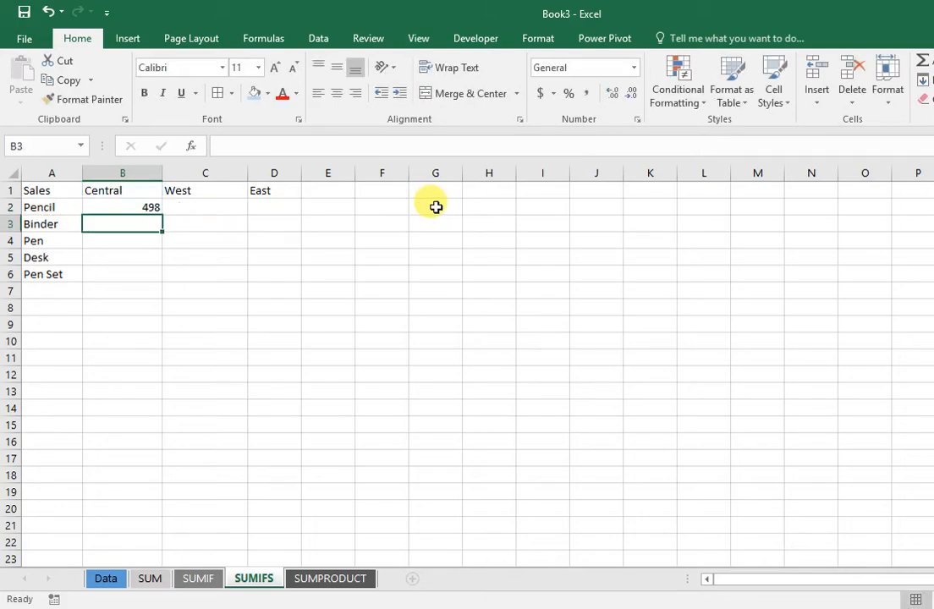
- Fill the B2 SUMIFS formula across all items and regions to D6, and check the sum of the range B2:D6
{"action": "left_click", "coordinate": [136, 205]}
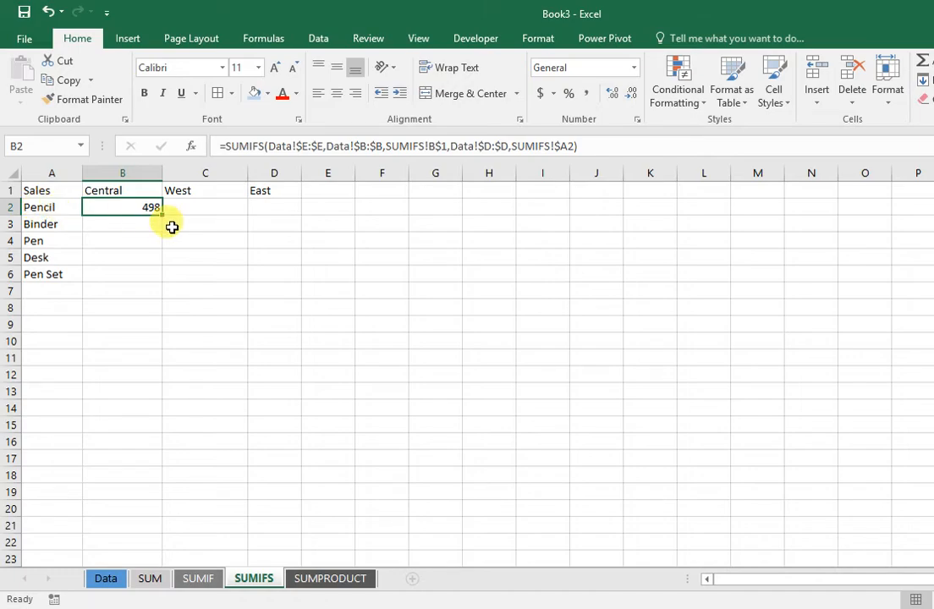
{"action": "left_click_drag", "start_coordinate": [160, 215], "coordinate": [293, 275]}
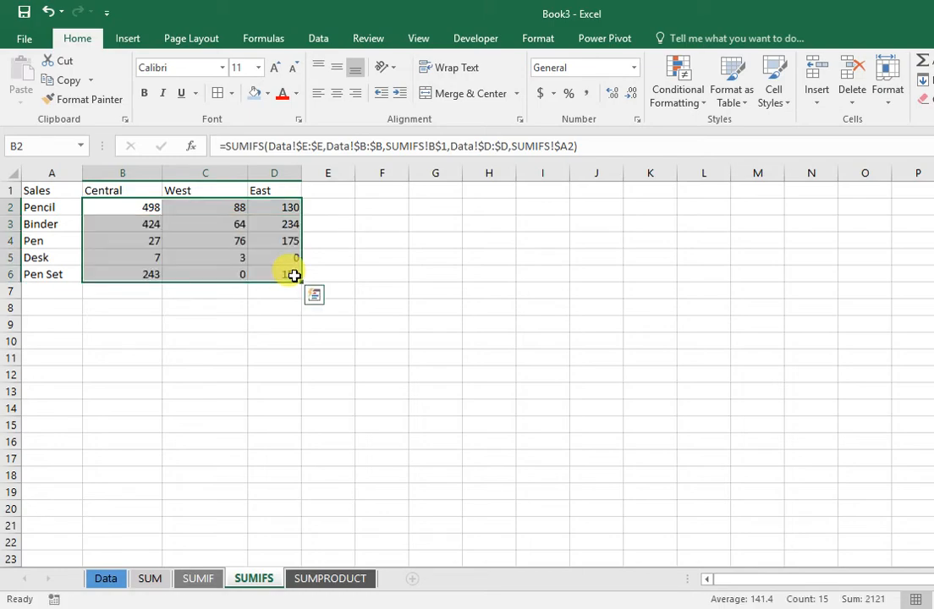
{"action": "left_click", "coordinate": [121, 205]}
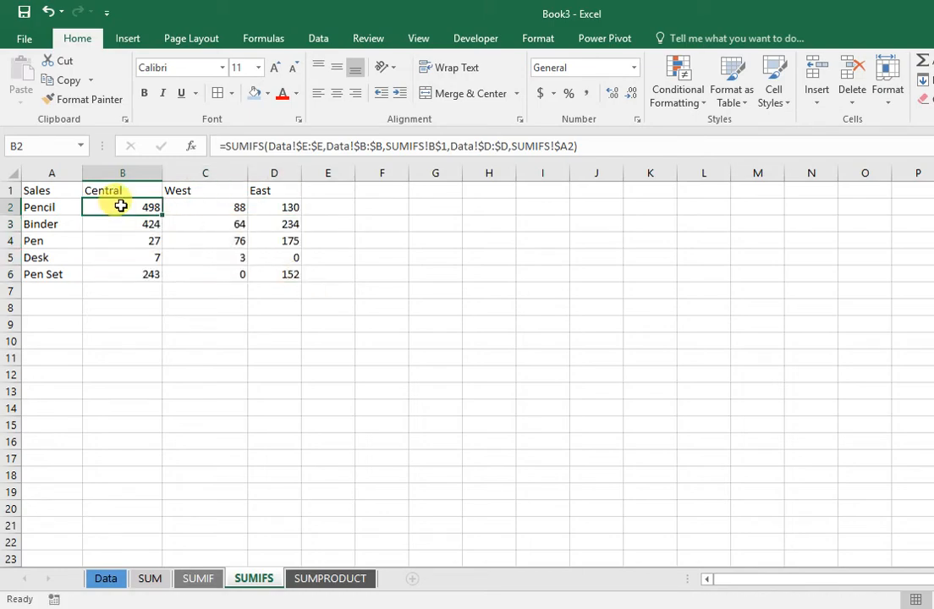
{"action": "left_click_drag", "start_coordinate": [121, 206], "coordinate": [265, 269]}
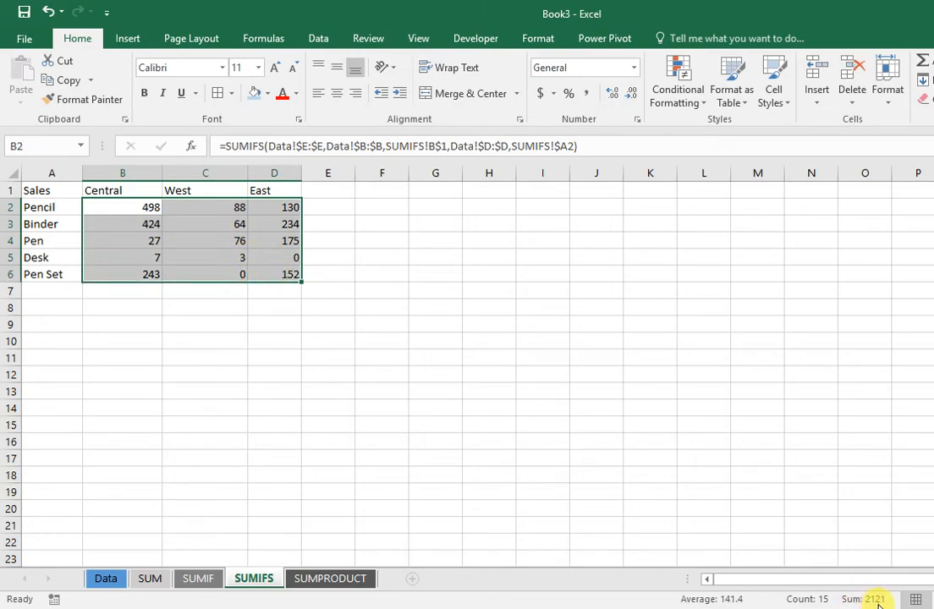
{"action": "left_click", "coordinate": [320, 273]}
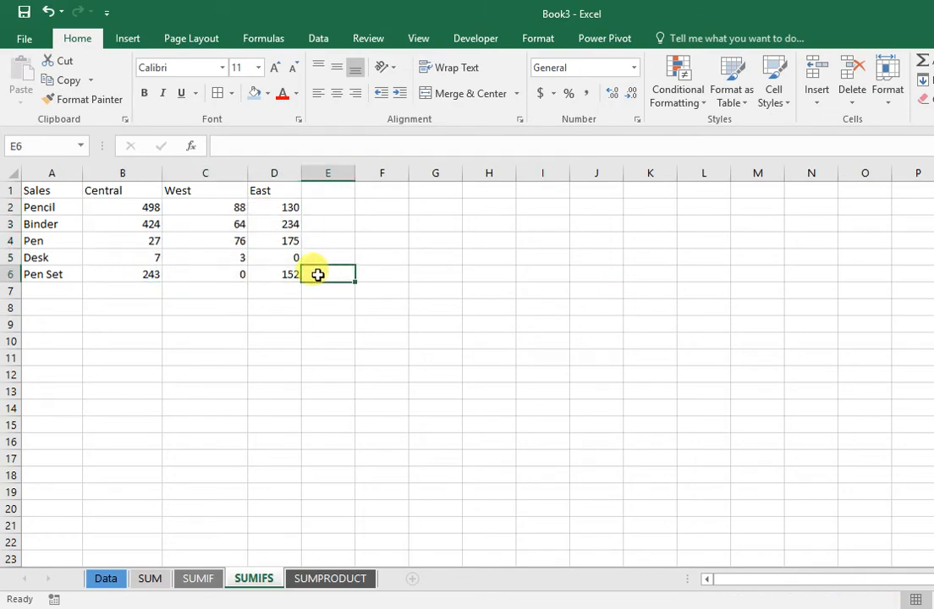
{"action": "left_click_drag", "start_coordinate": [122, 210], "coordinate": [258, 270]}
{"action": "left_click", "coordinate": [330, 338]}
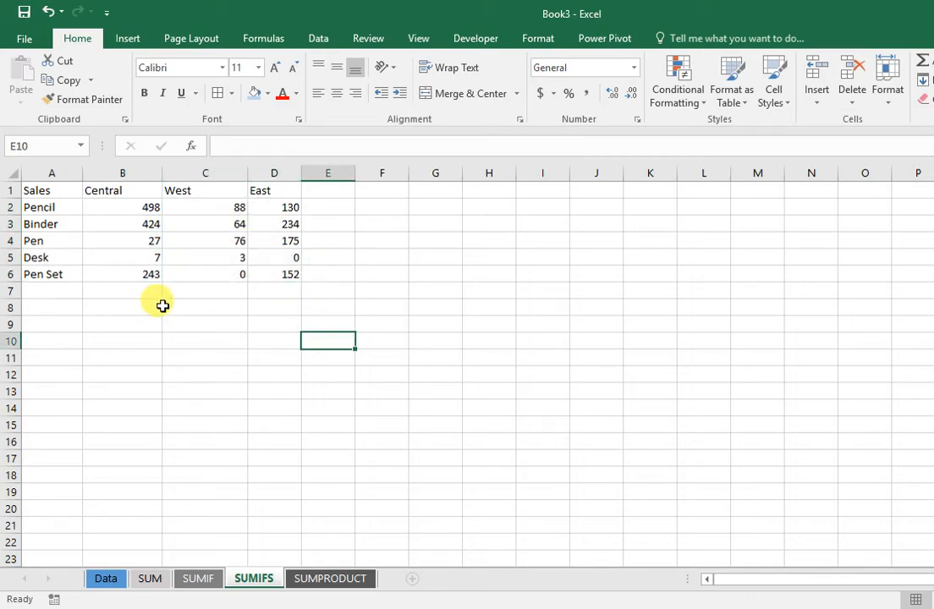
{"action": "left_click", "coordinate": [108, 212]}
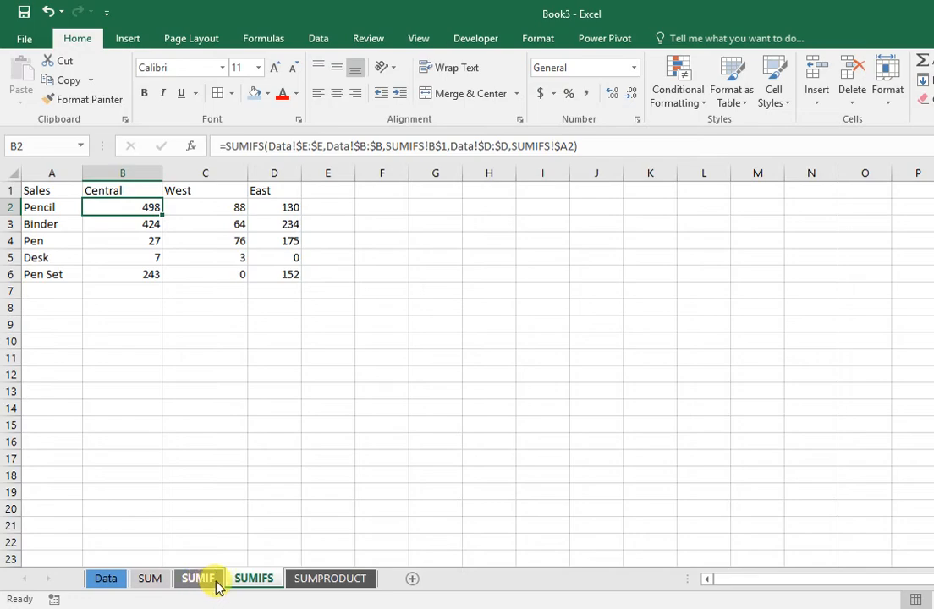
- Review the Data sheet's columns and start a SUMPRODUCT formula in cell B2 of the SUMPRODUCT sheet
{"action": "left_click", "coordinate": [356, 578]}
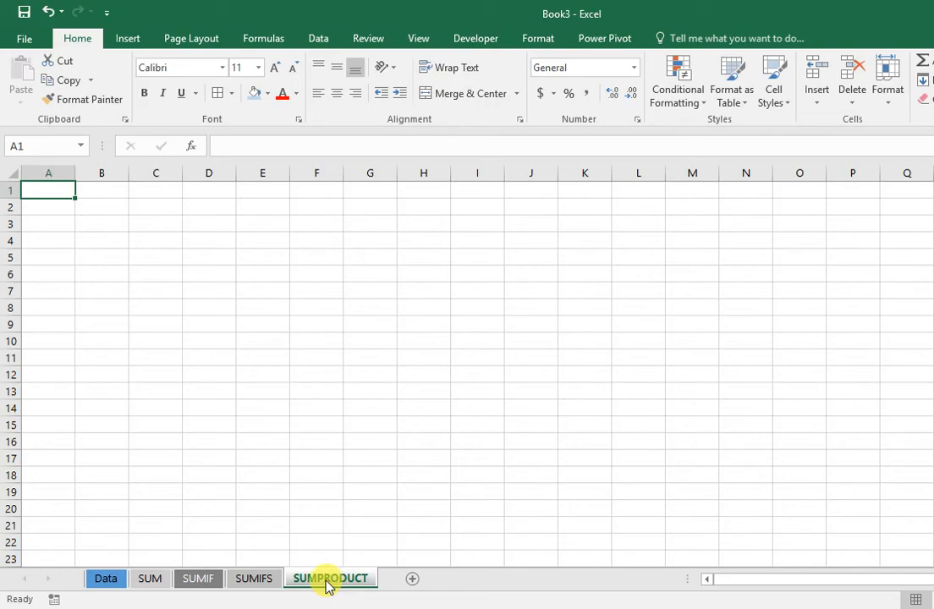
{"action": "left_click", "coordinate": [106, 578]}
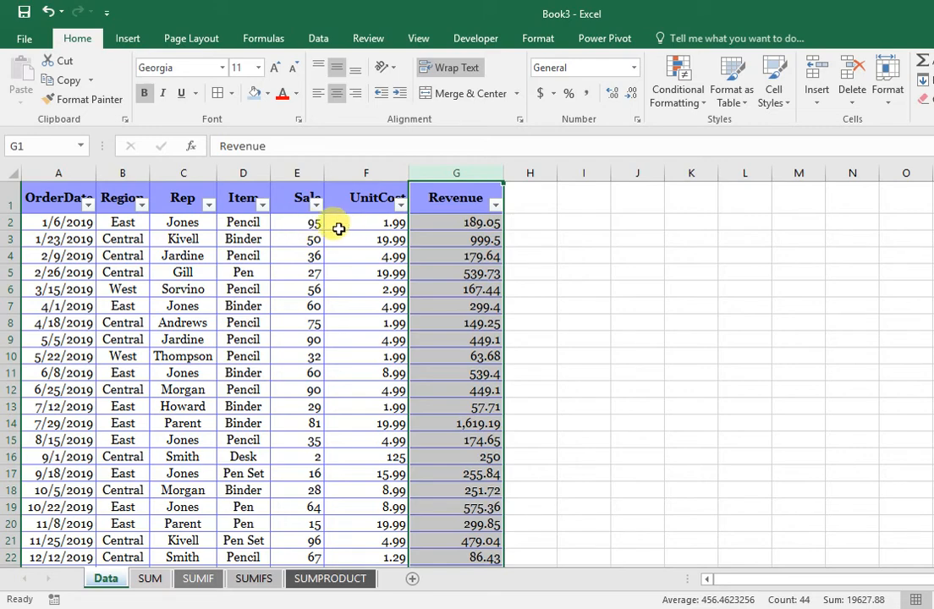
{"action": "left_click", "coordinate": [314, 580]}
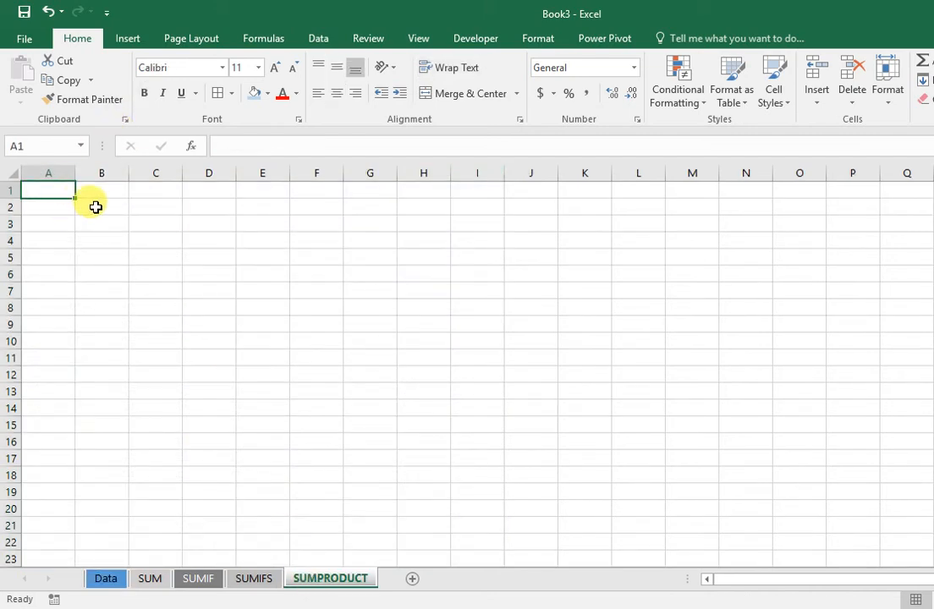
{"action": "left_click", "coordinate": [96, 207]}
{"action": "type", "text": "="}
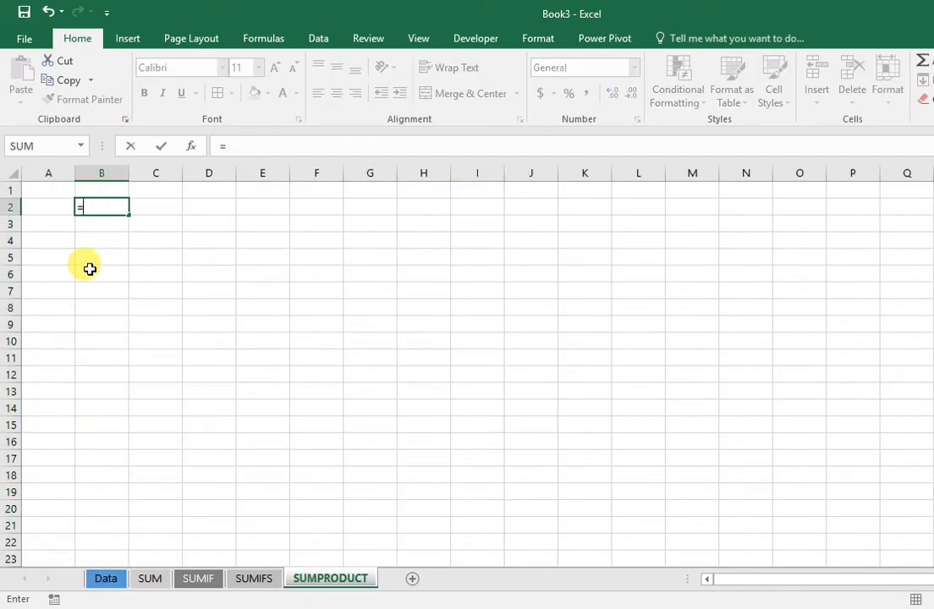
{"action": "type", "text": "sum"}
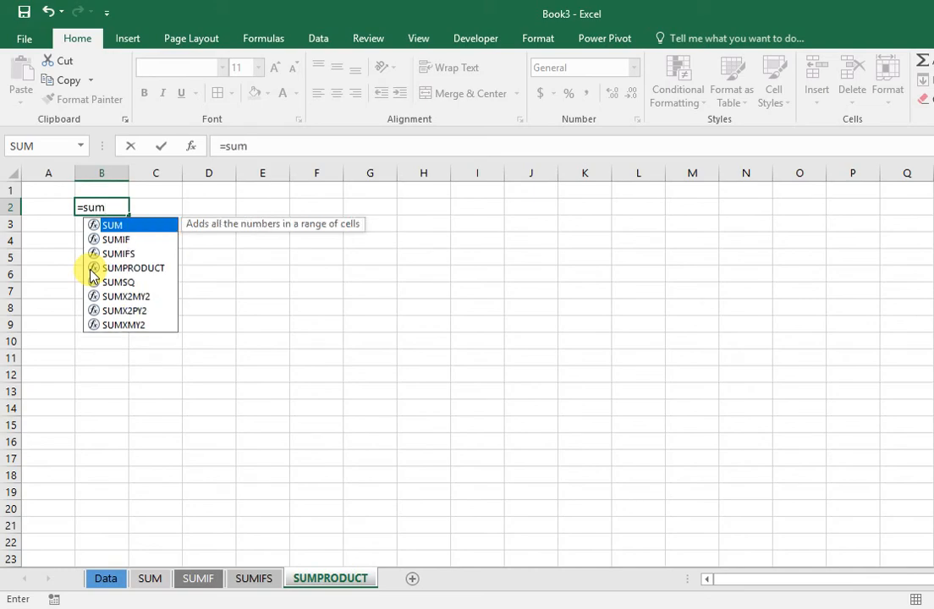
{"action": "key", "text": "Down"}
{"action": "key", "text": "Down"}
{"action": "key", "text": "Down"}
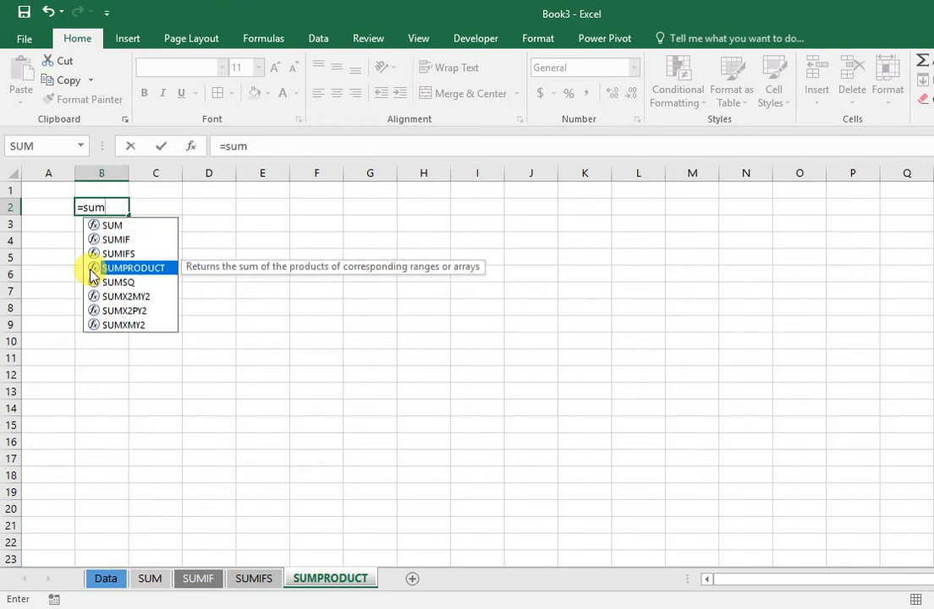
{"action": "key", "text": "Tab"}
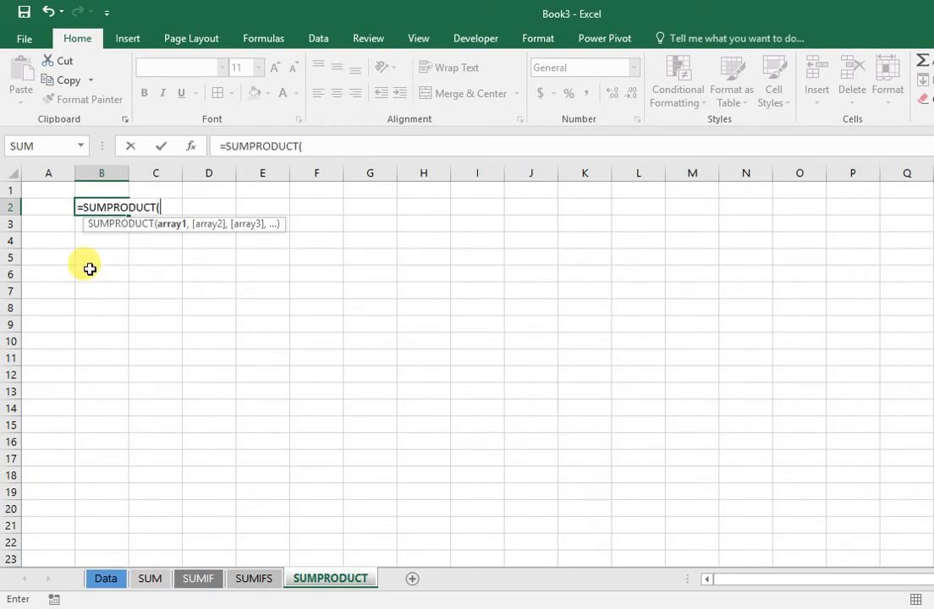
- Use the Data sheet's Sale column, Data!E:E, as the first array of the SUMPRODUCT formula
{"action": "left_click", "coordinate": [100, 579]}
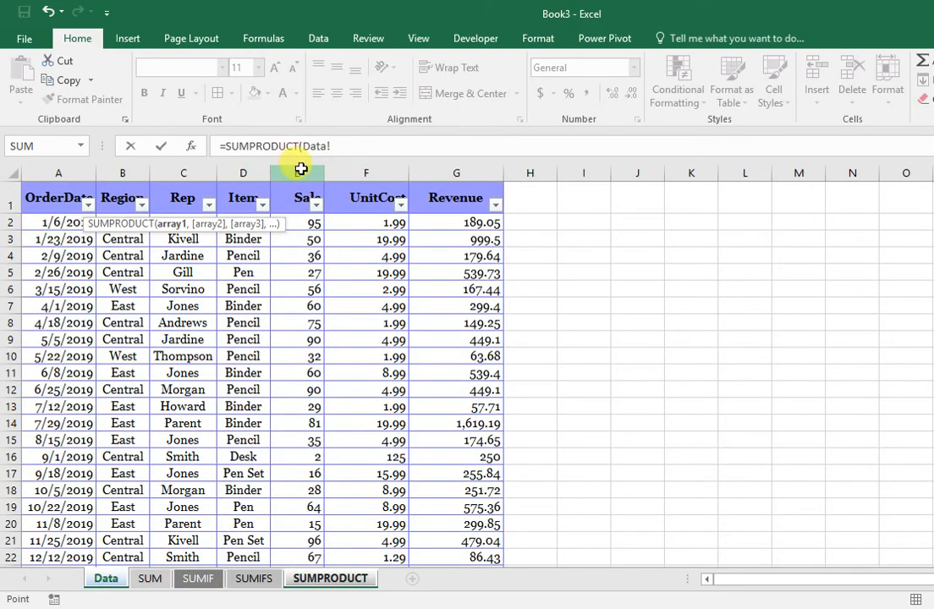
{"action": "left_click", "coordinate": [300, 166]}
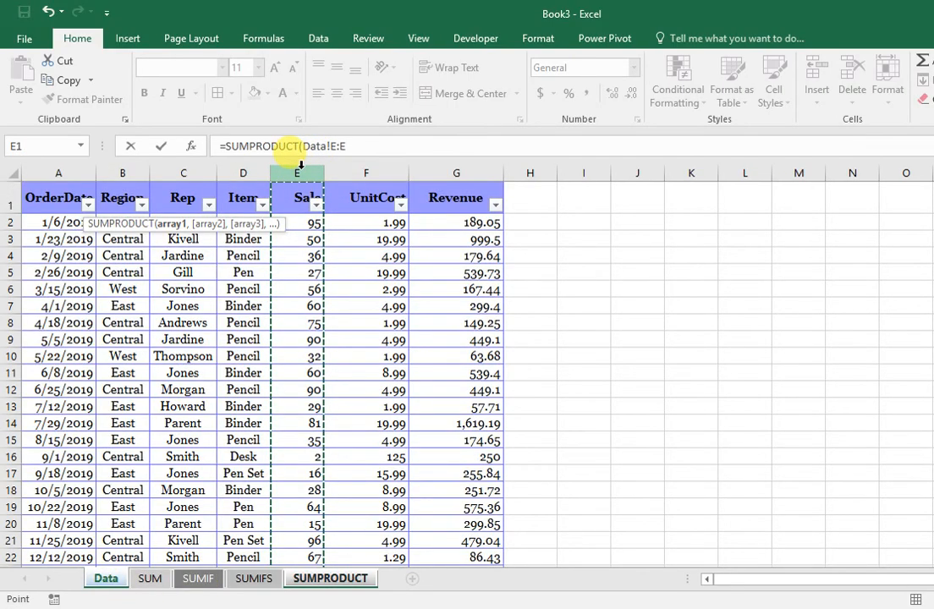
{"action": "type", "text": ","}
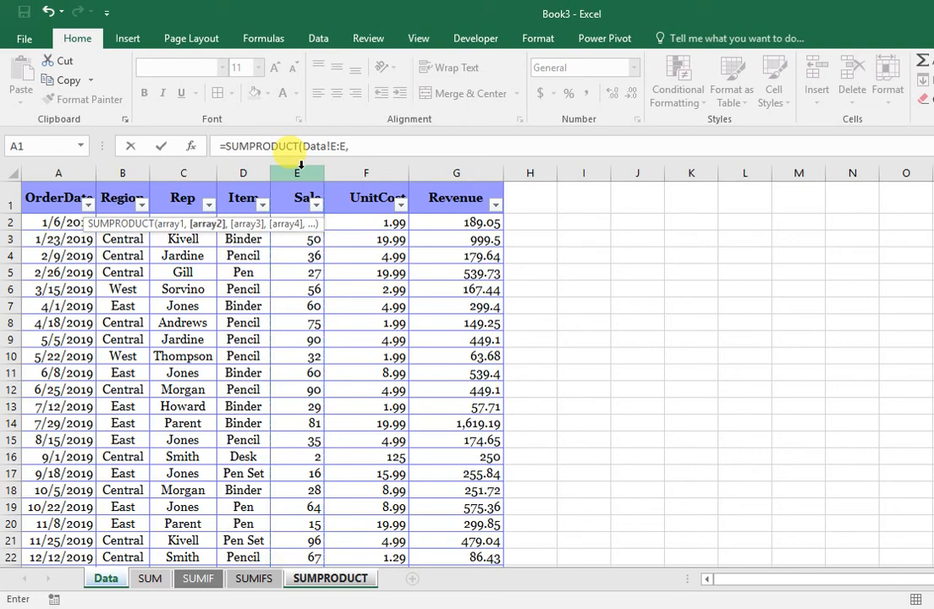
- Complete the SUMPRODUCT formula in B2 with the Data sheet's UnitCost column, Data!F:F, as the second array
{"action": "left_click", "coordinate": [372, 143]}
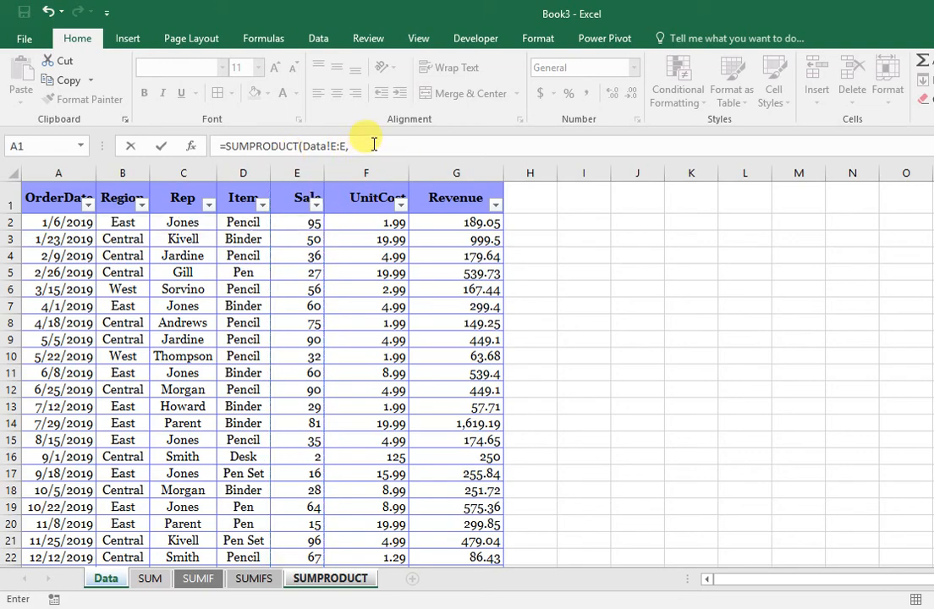
{"action": "left_click", "coordinate": [373, 143]}
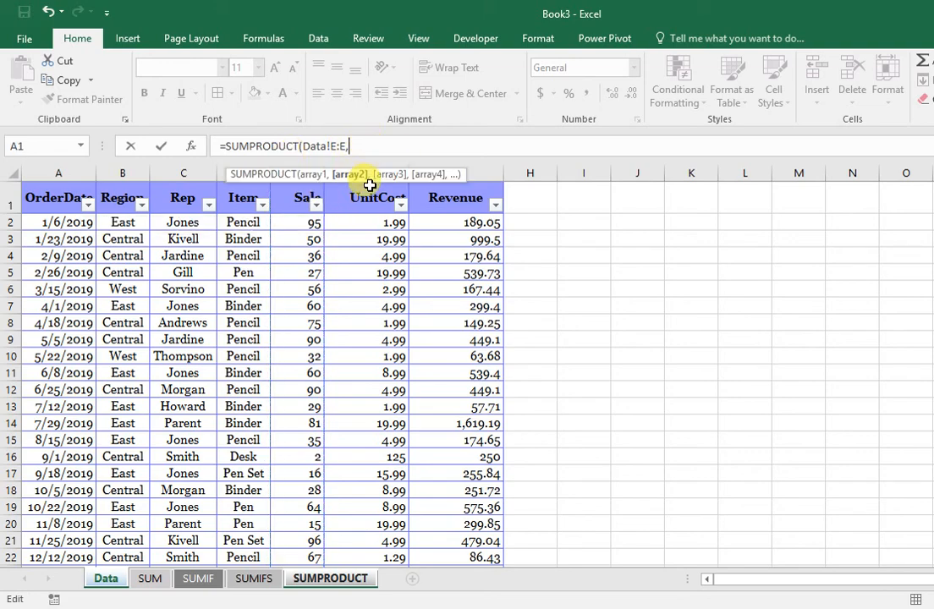
{"action": "left_click", "coordinate": [375, 238]}
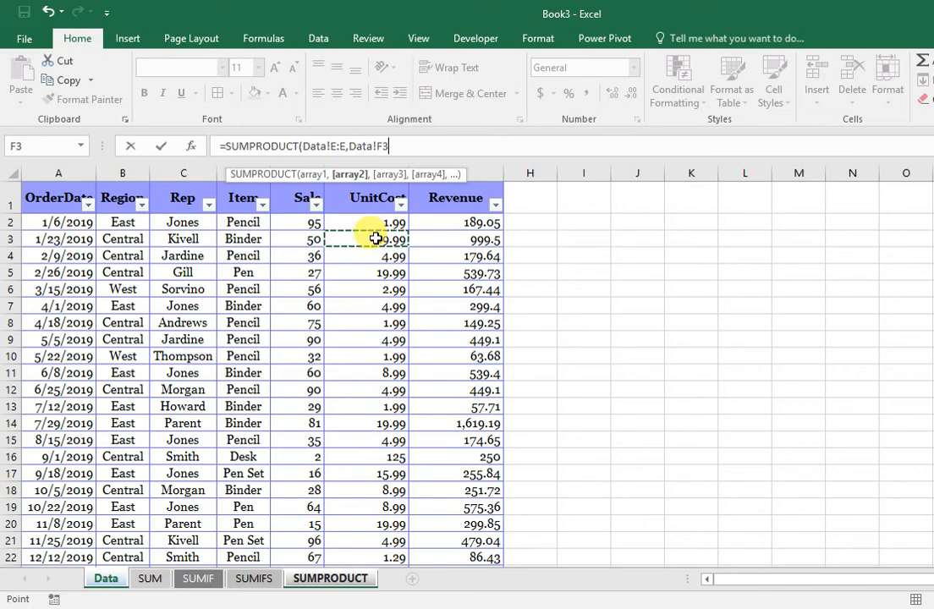
{"action": "left_click", "coordinate": [375, 169]}
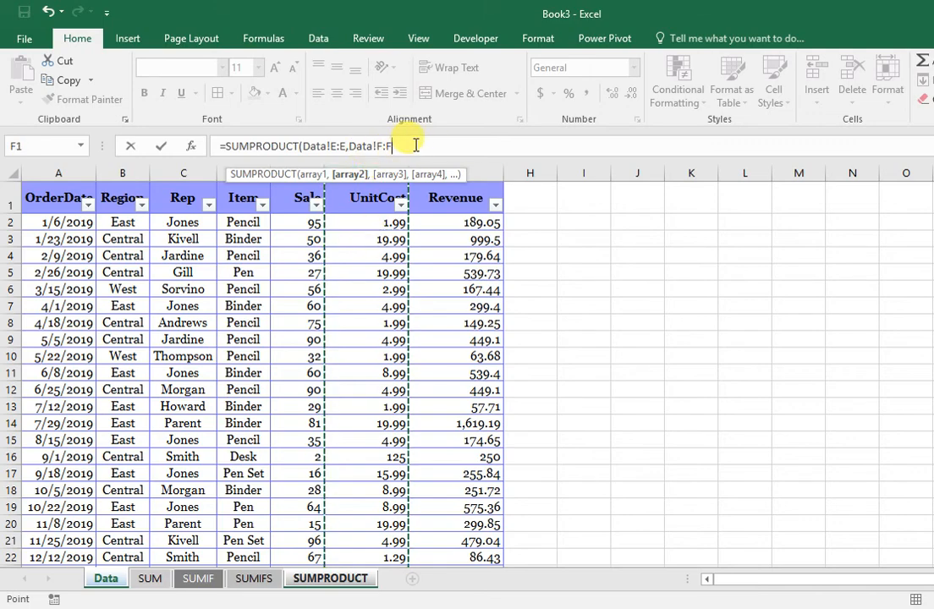
{"action": "type", "text": ")"}
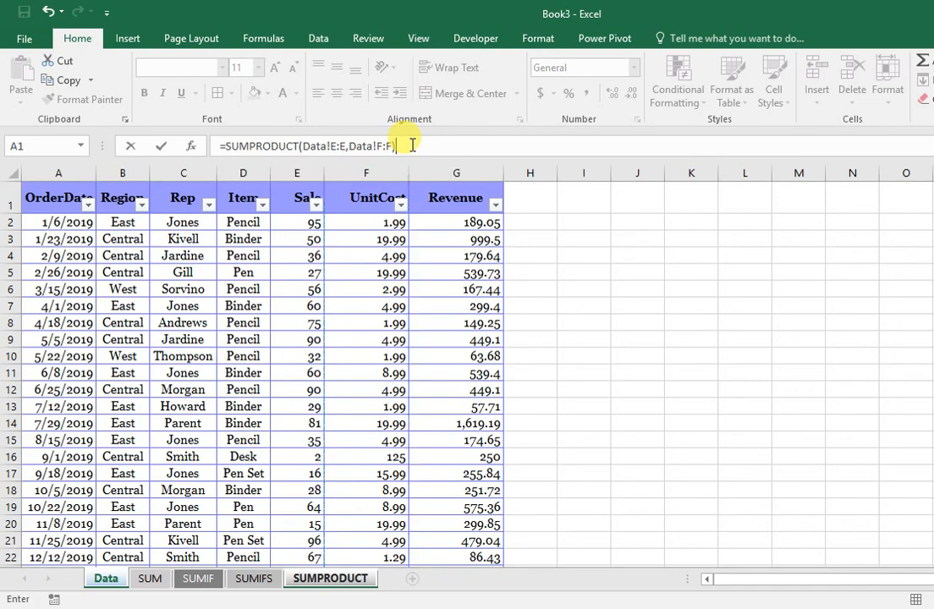
{"action": "key", "text": "Return"}
{"action": "left_click", "coordinate": [108, 206]}
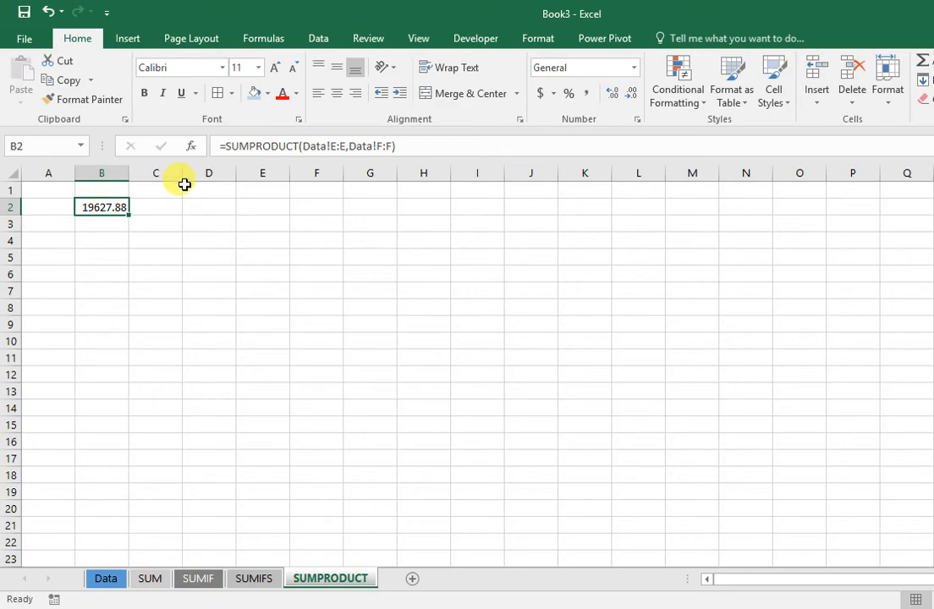
- On the Data sheet, multiply the first record's Sale by its UnitCost in cell I2 with the formula =E2*F2
{"action": "left_click", "coordinate": [109, 582]}
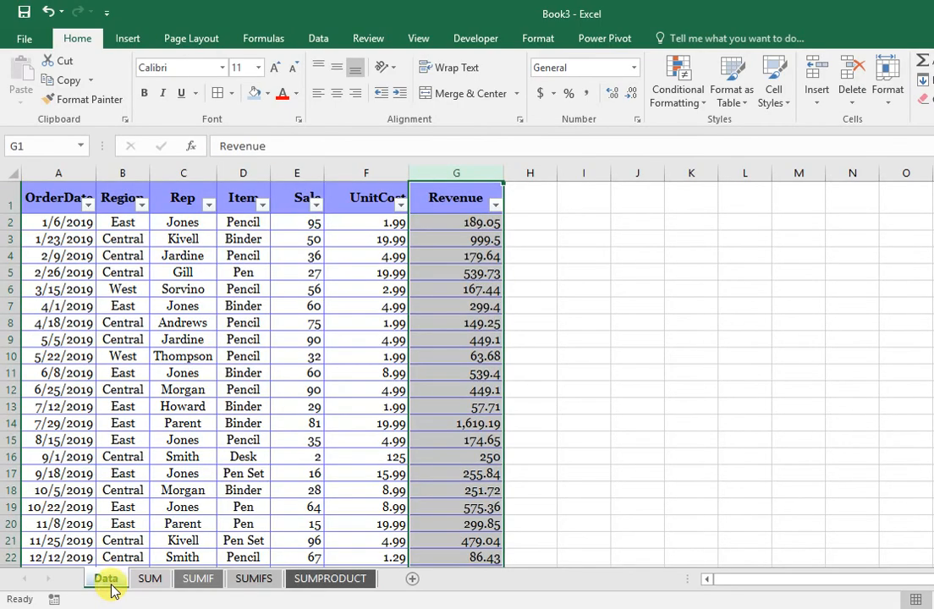
{"action": "left_click", "coordinate": [294, 227]}
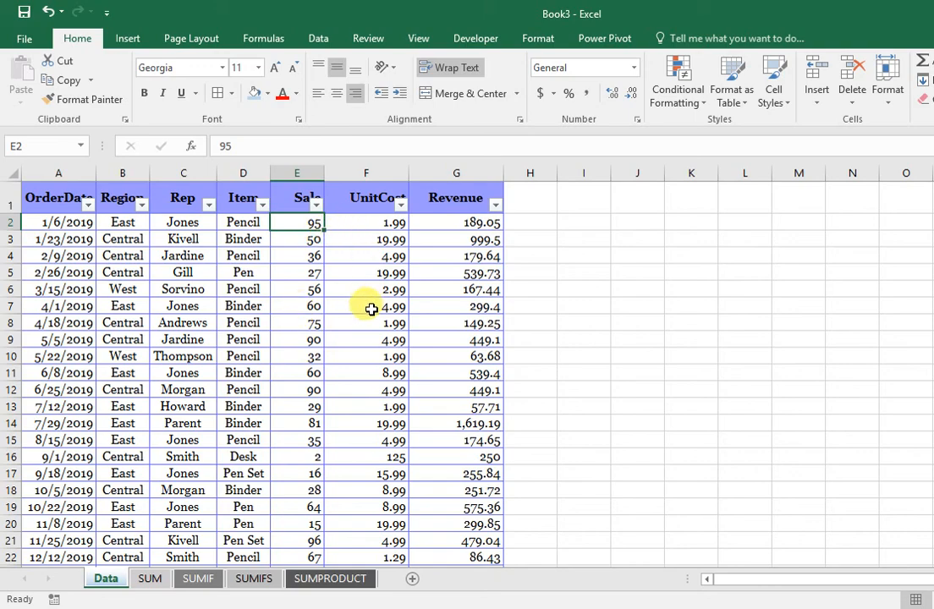
{"action": "left_click", "coordinate": [578, 225]}
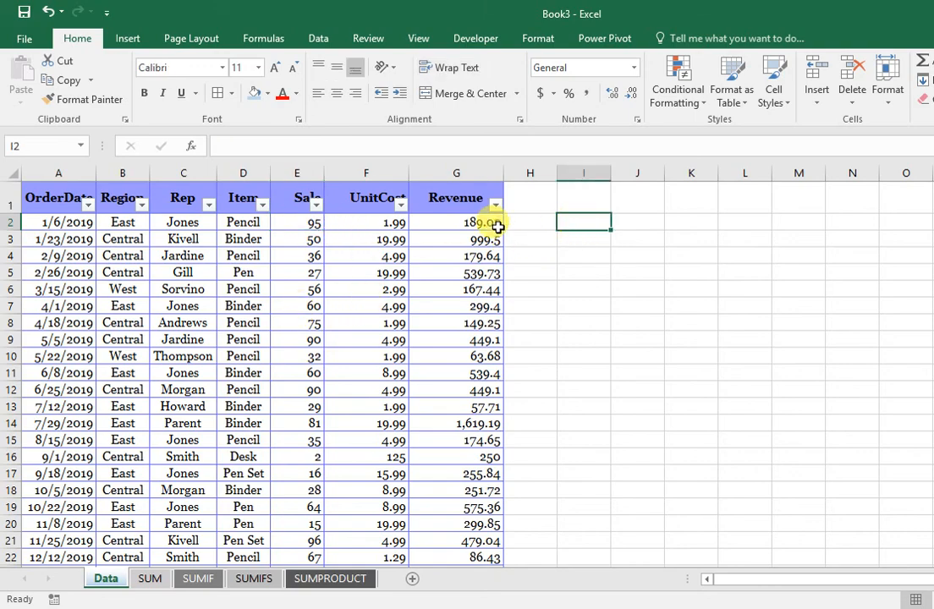
{"action": "type", "text": "="}
{"action": "left_click", "coordinate": [315, 225]}
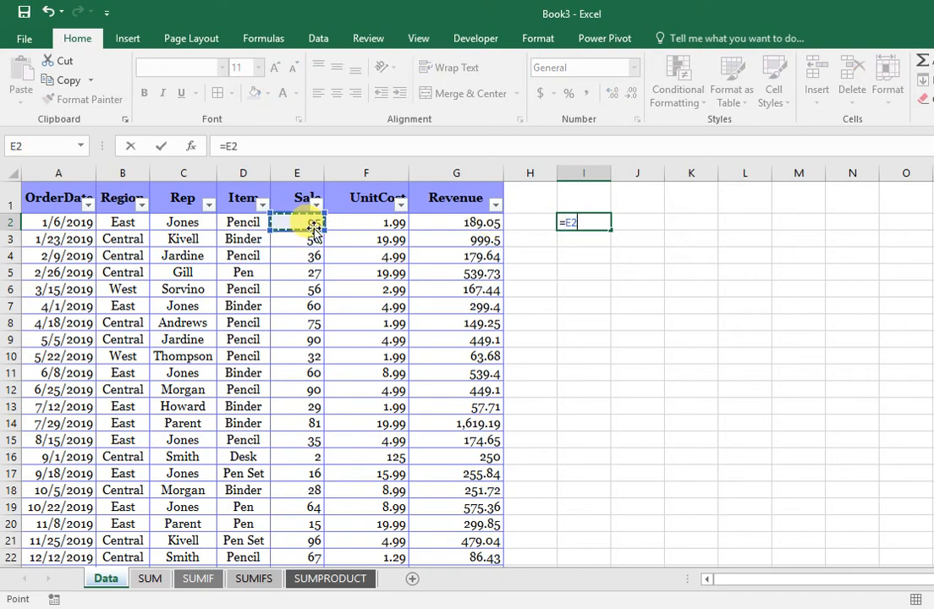
{"action": "type", "text": "*"}
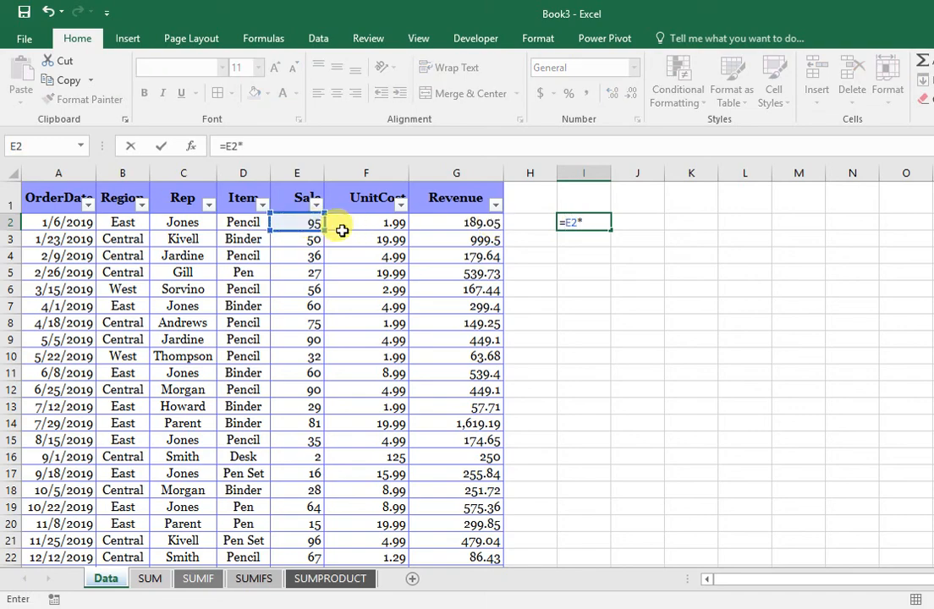
{"action": "left_click", "coordinate": [383, 222]}
{"action": "key", "text": "Return"}
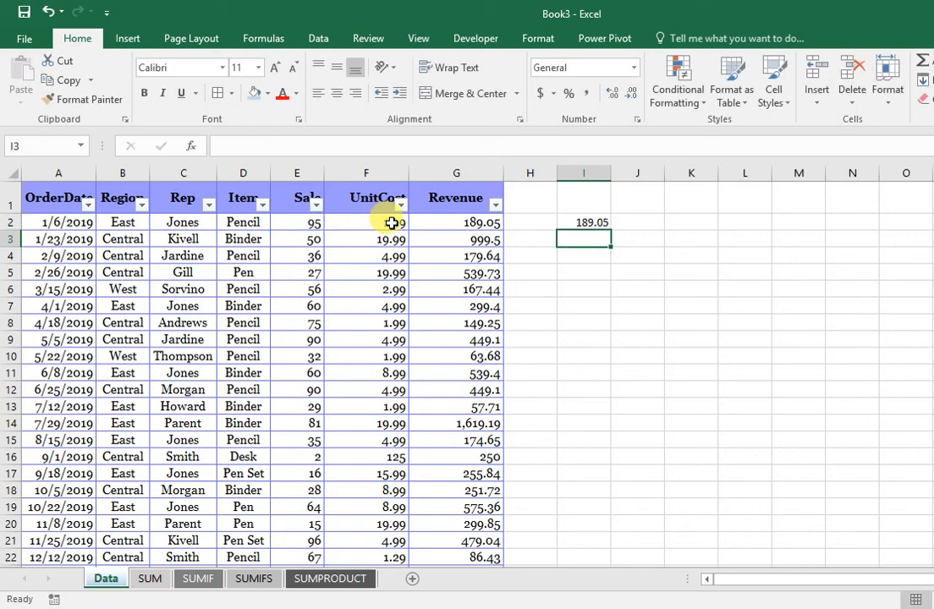
{"action": "left_click", "coordinate": [594, 220]}
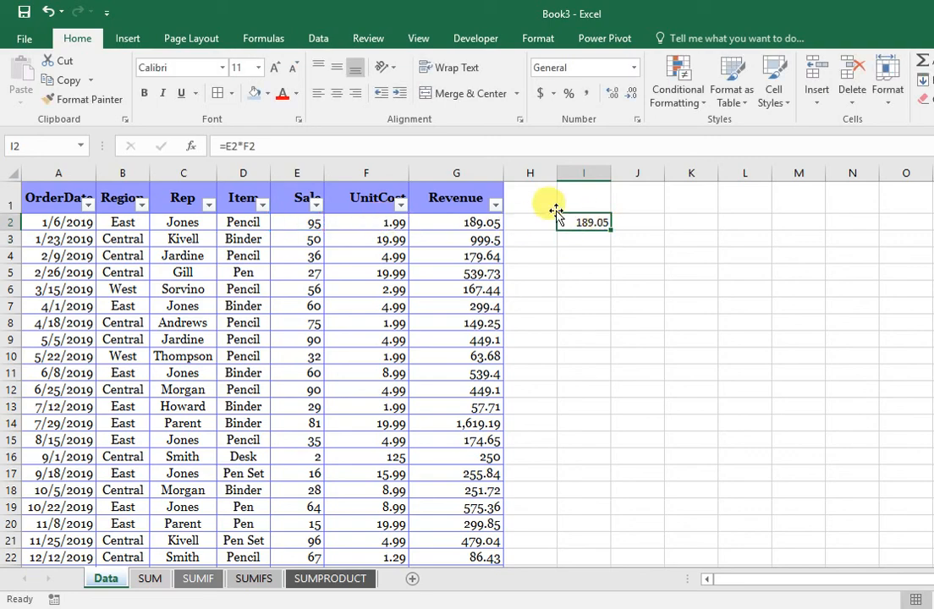
- Delete the empty column H beside Revenue and fill the shifted product formula from H2 down to row 44
{"action": "left_click", "coordinate": [532, 173]}
{"action": "key", "text": "ctrl+minus"}
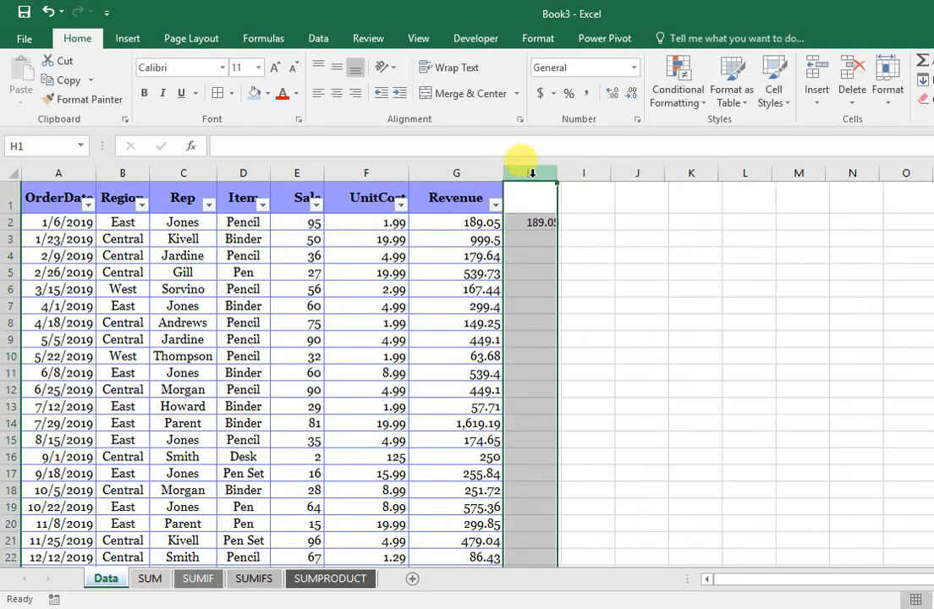
{"action": "left_click", "coordinate": [526, 221]}
{"action": "double_click", "coordinate": [557, 228]}
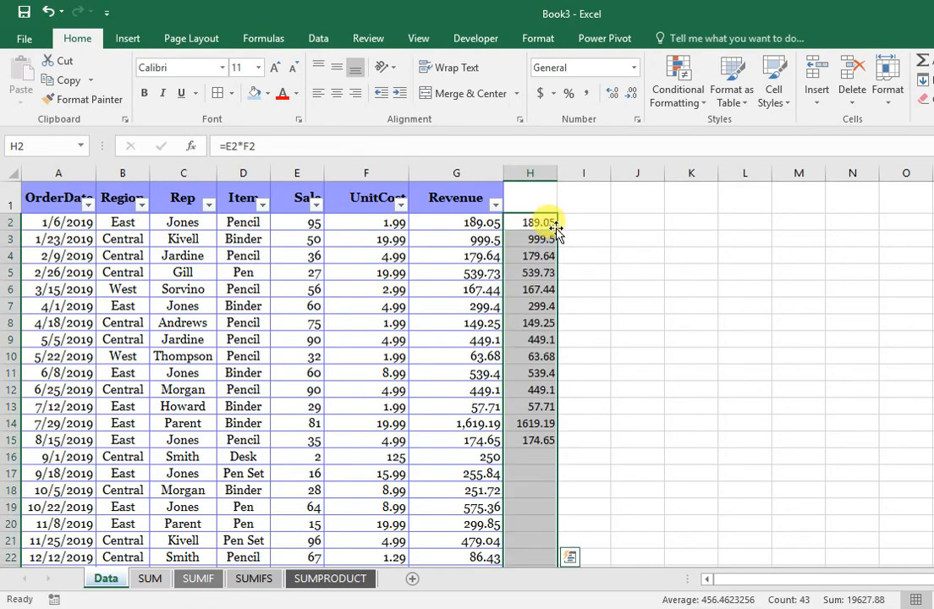
{"action": "scroll", "coordinate": [562, 334], "scroll_direction": "down", "scroll_amount": 15}
{"action": "scroll", "coordinate": [560, 342], "scroll_direction": "up", "scroll_amount": 5}
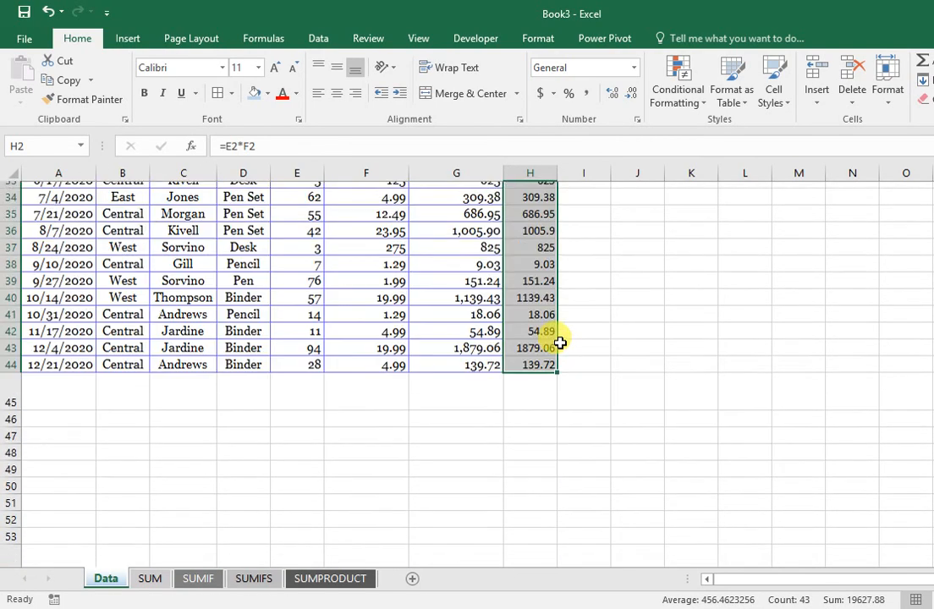
- Total the row products in cell H45 with the formula =SUM(H2:H44)
{"action": "left_click", "coordinate": [524, 409]}
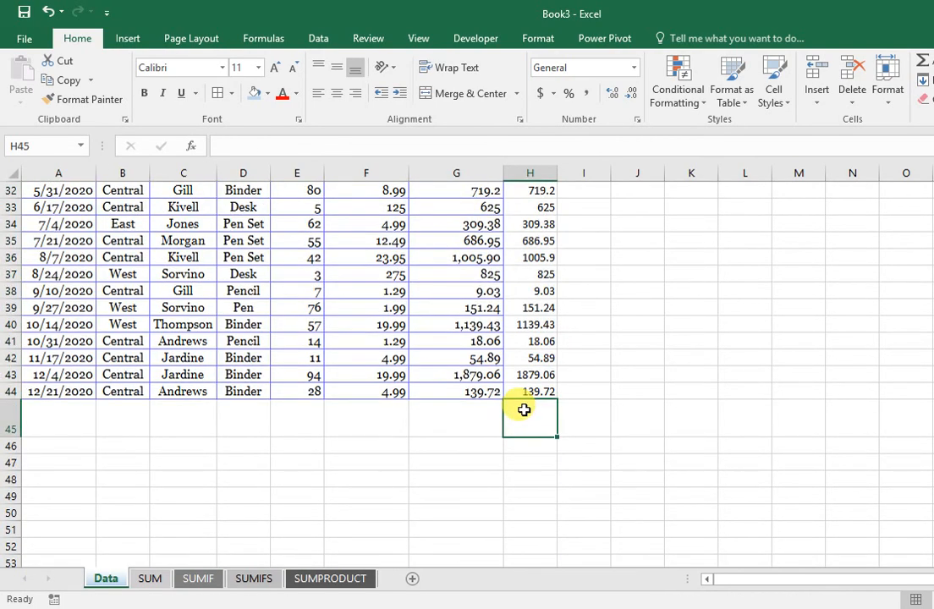
{"action": "type", "text": "=sum"}
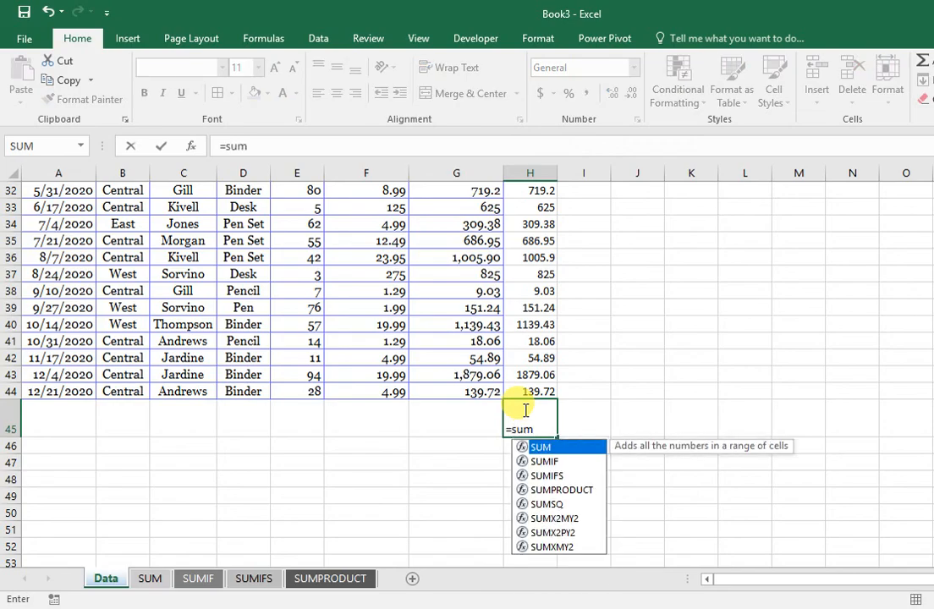
{"action": "type", "text": "("}
{"action": "left_click", "coordinate": [544, 388]}
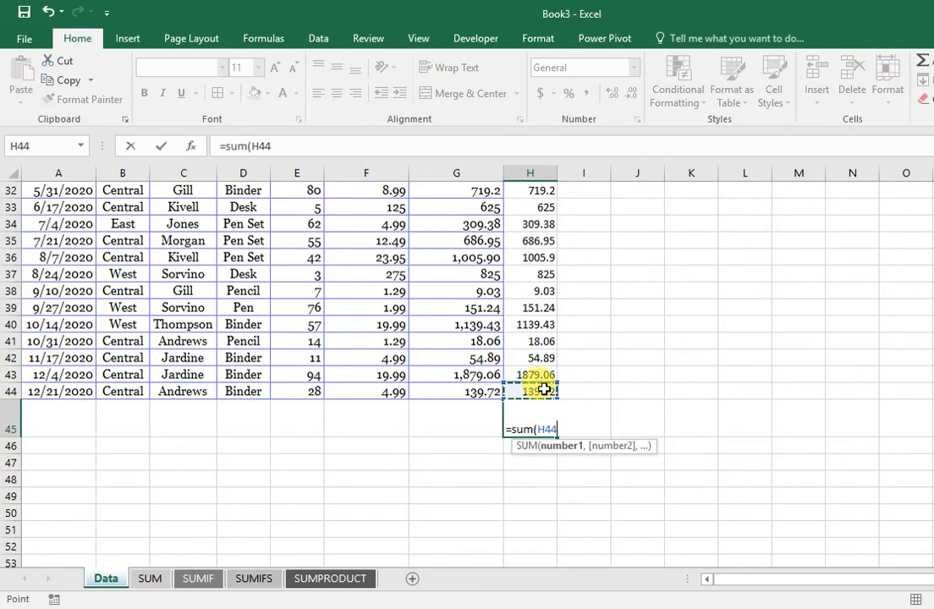
{"action": "key", "text": "ctrl+shift+Up"}
{"action": "key", "text": "Return"}
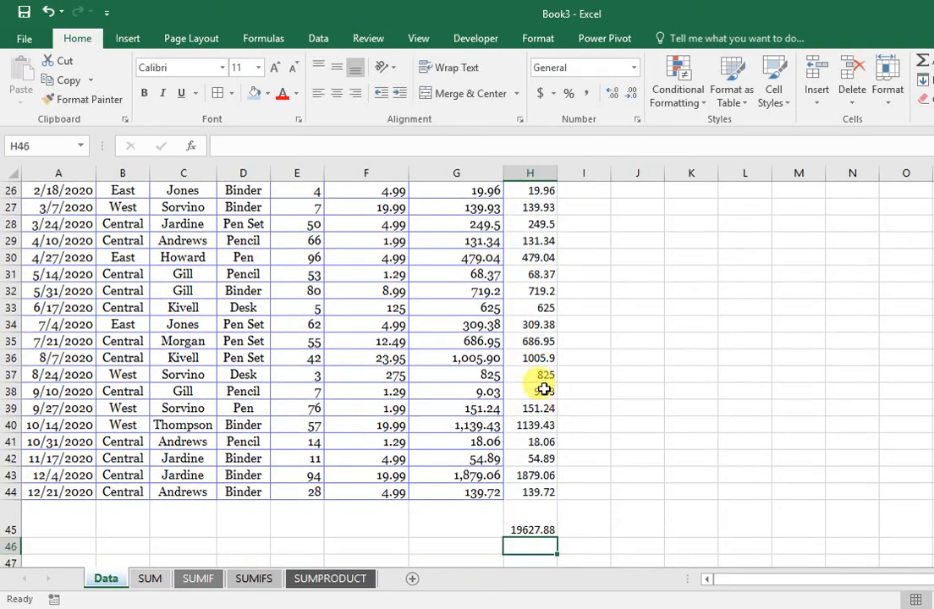
{"action": "scroll", "coordinate": [584, 546], "scroll_direction": "down", "scroll_amount": 2}
{"action": "left_click", "coordinate": [522, 443]}
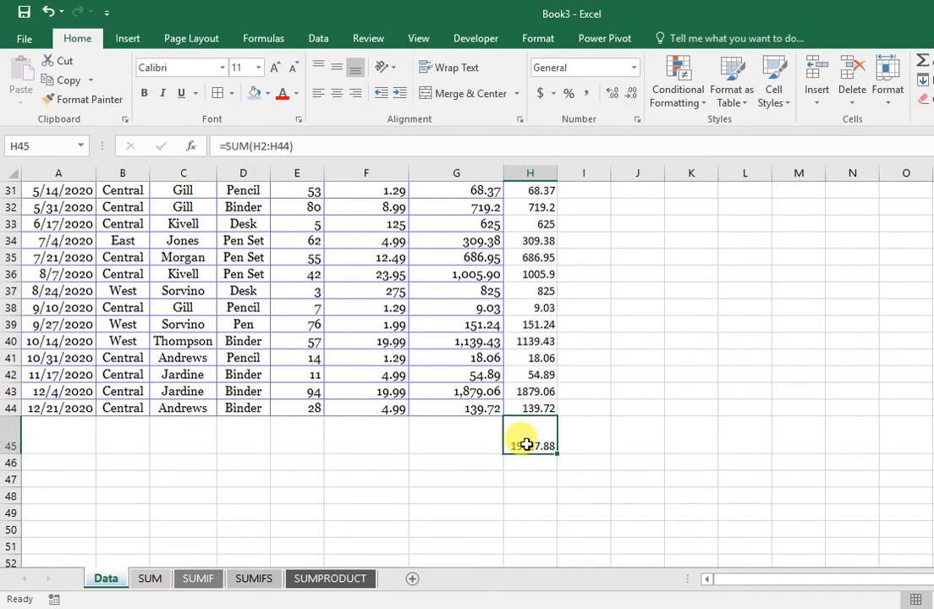
- Compare the column H total with the SUMPRODUCT result, and review the SUM, SUMIF and SUMIFS sheets
{"action": "left_click", "coordinate": [309, 584]}
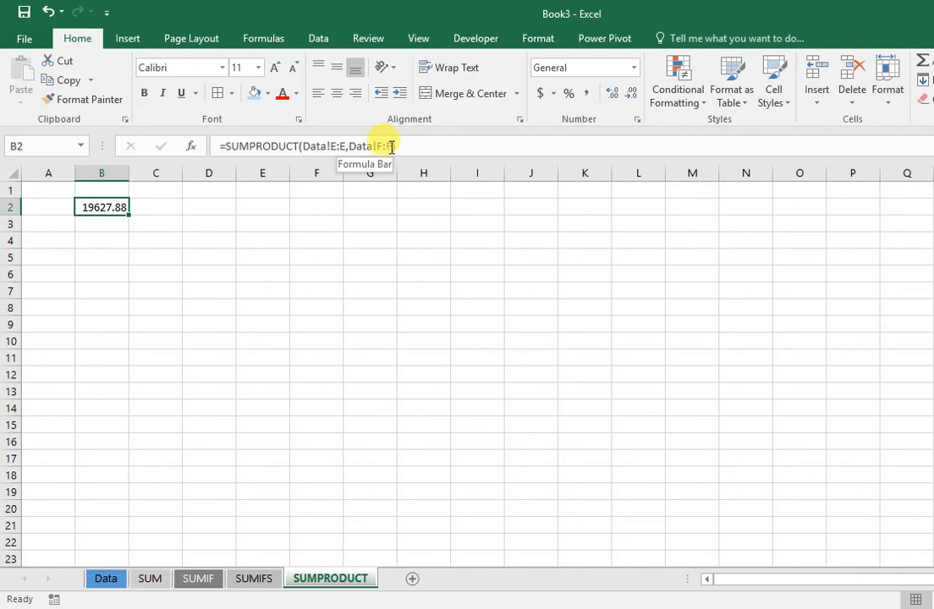
{"action": "type", "text": ")"}
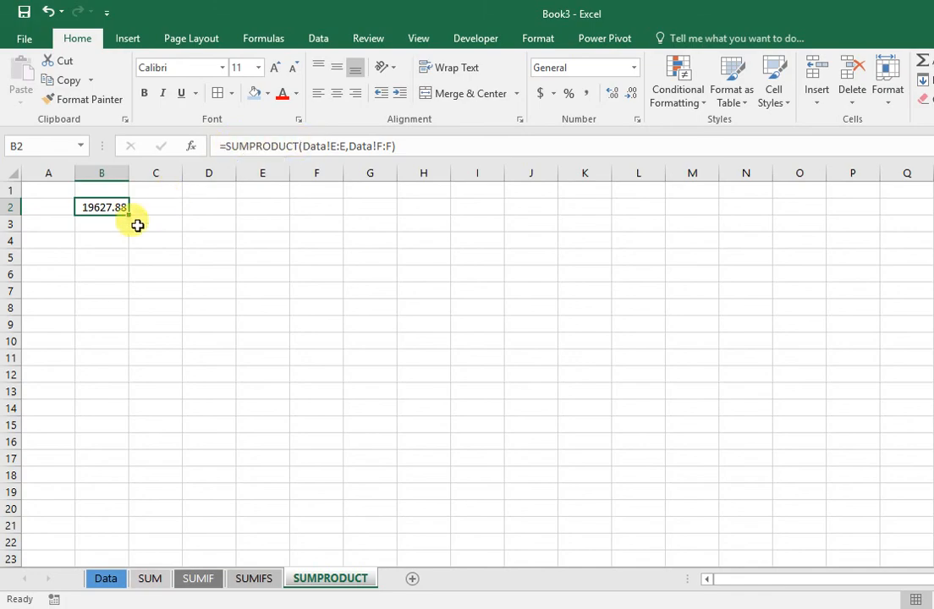
{"action": "left_click", "coordinate": [255, 581]}
{"action": "left_click", "coordinate": [194, 580]}
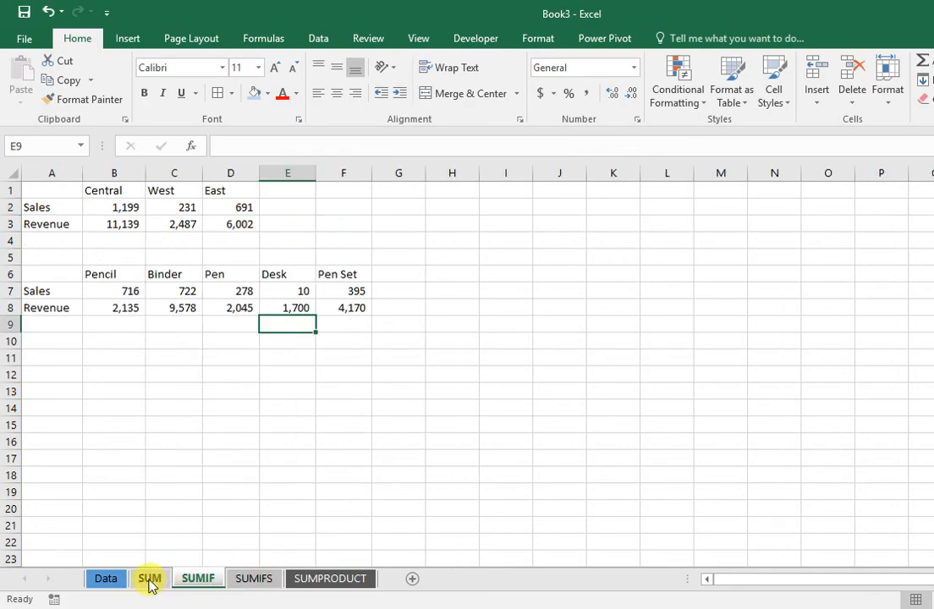
{"action": "left_click", "coordinate": [150, 582]}
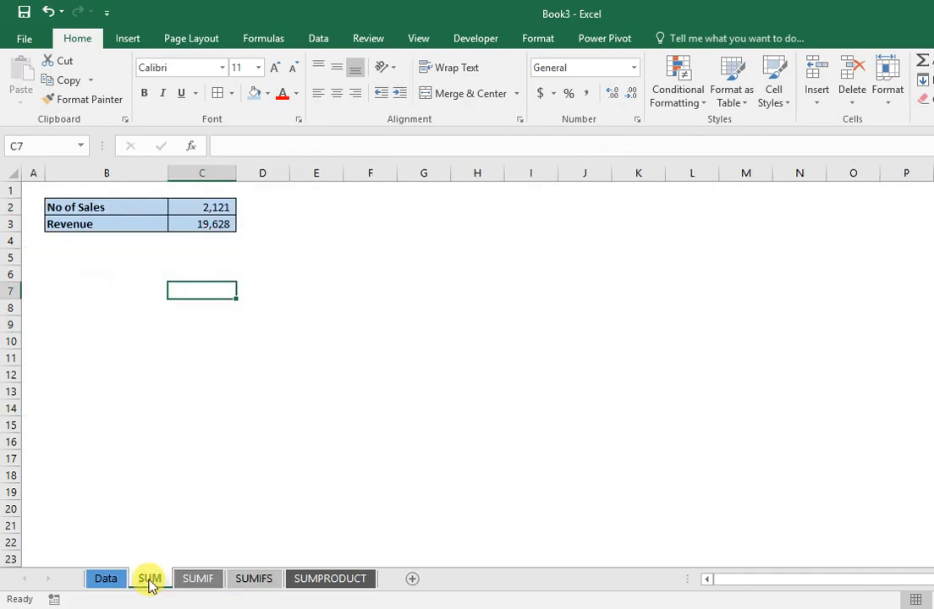
{"action": "left_click", "coordinate": [194, 581]}
{"action": "left_click", "coordinate": [255, 582]}
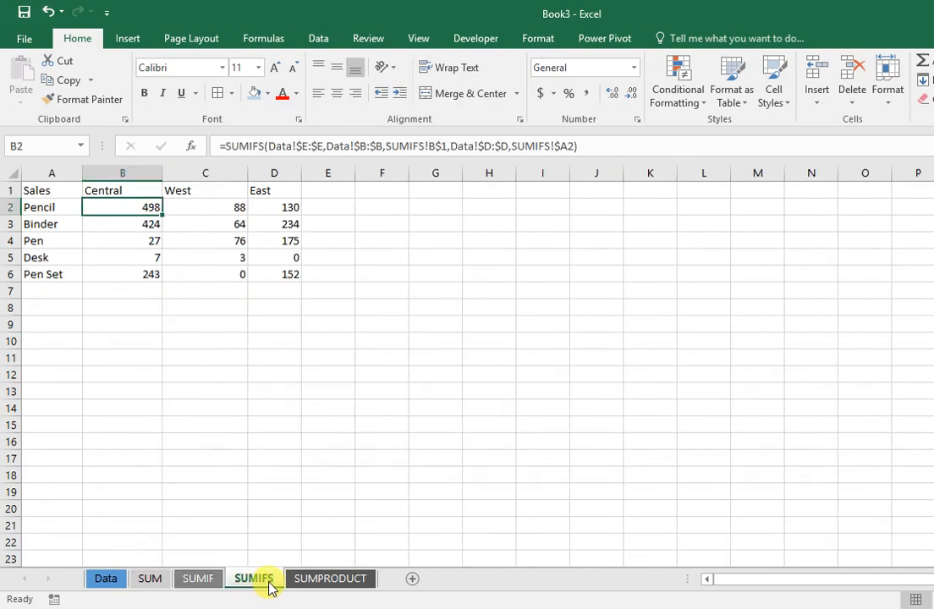
{"action": "left_click", "coordinate": [317, 583]}
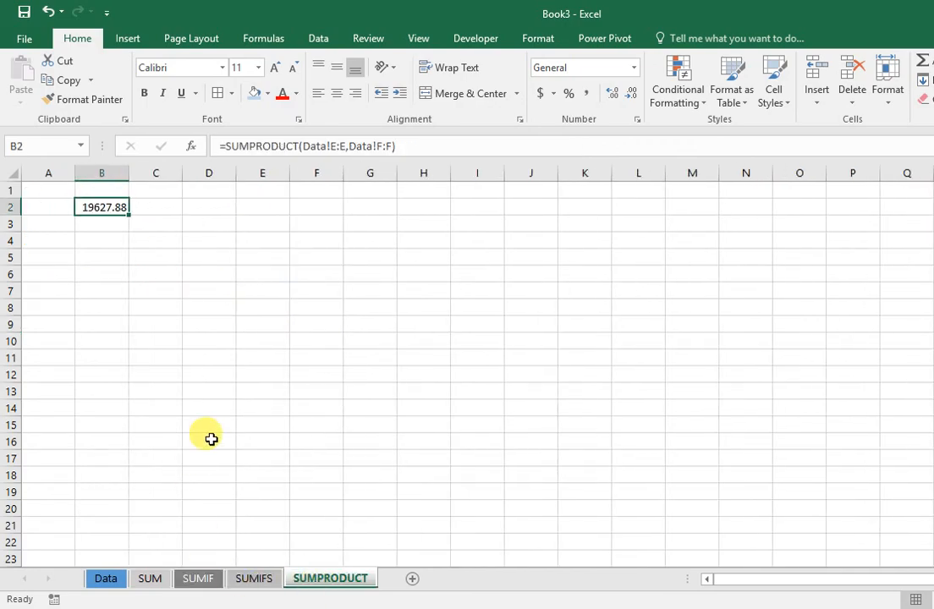